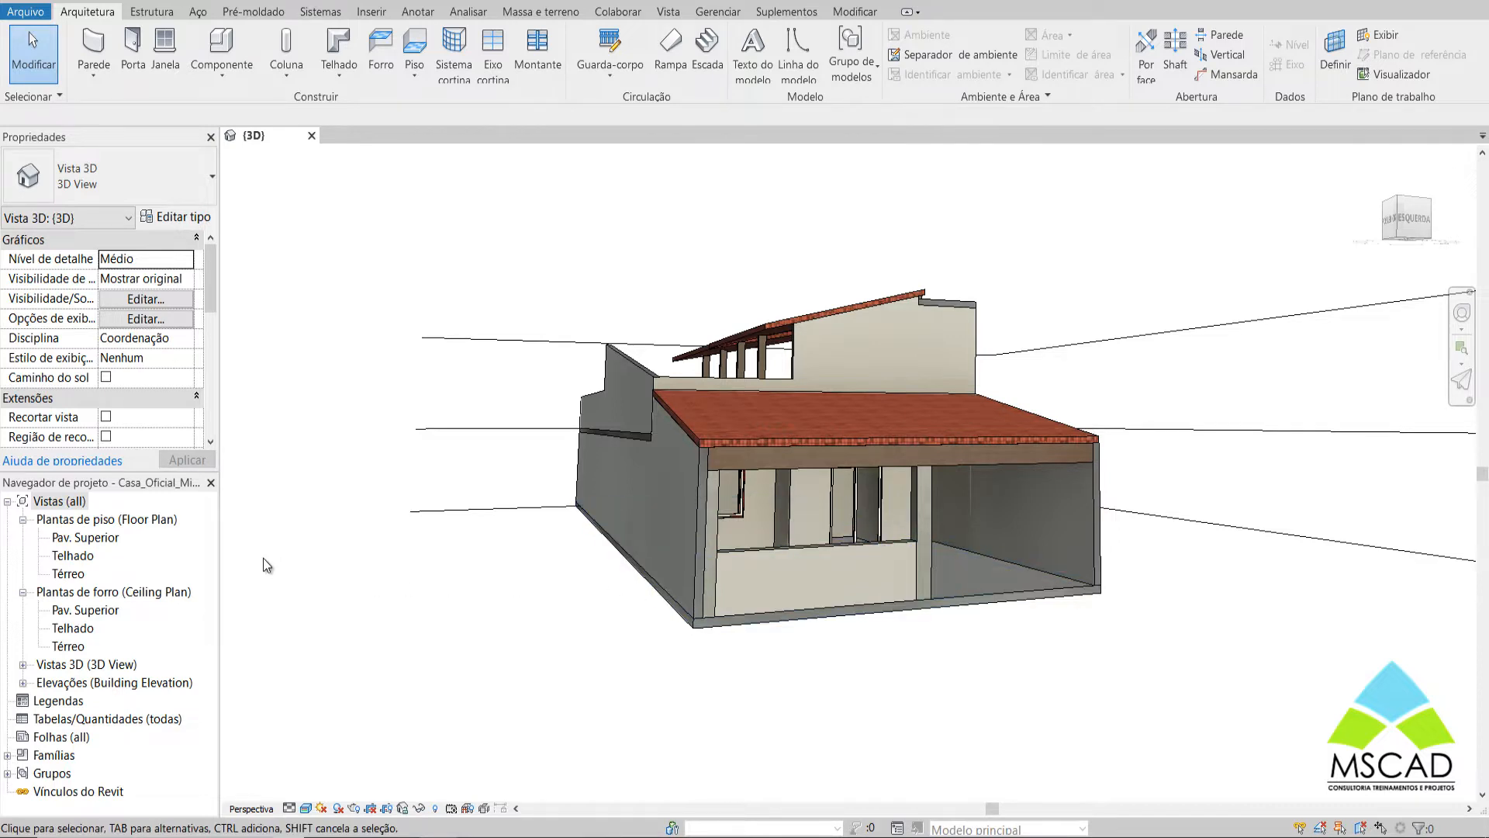
Open the Térreo floor plan and frame the whole house layout
double_click(76, 574)
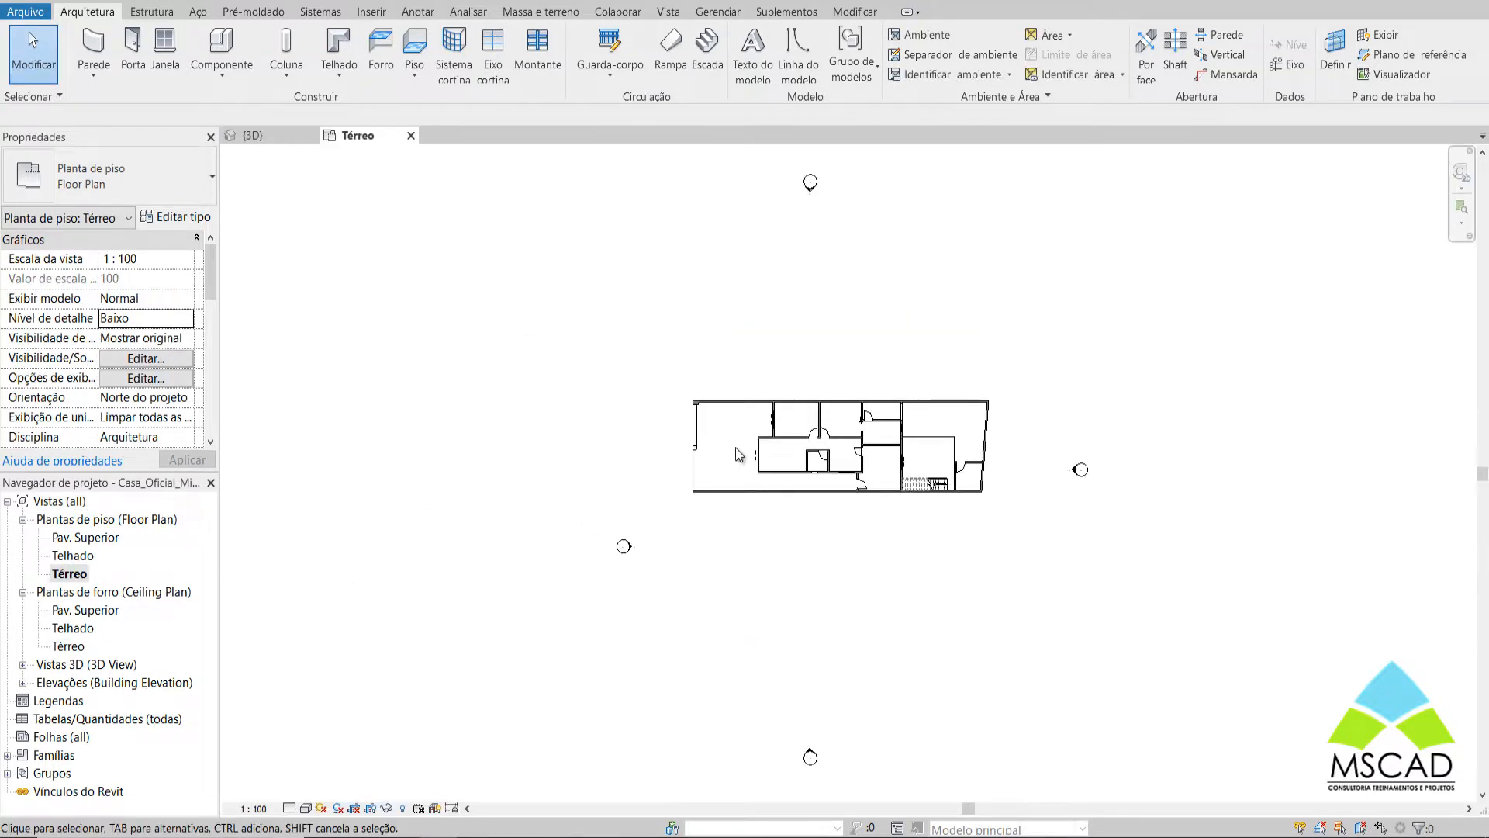
scroll(737, 444, up, 6)
middle_drag(738, 441, 490, 430)
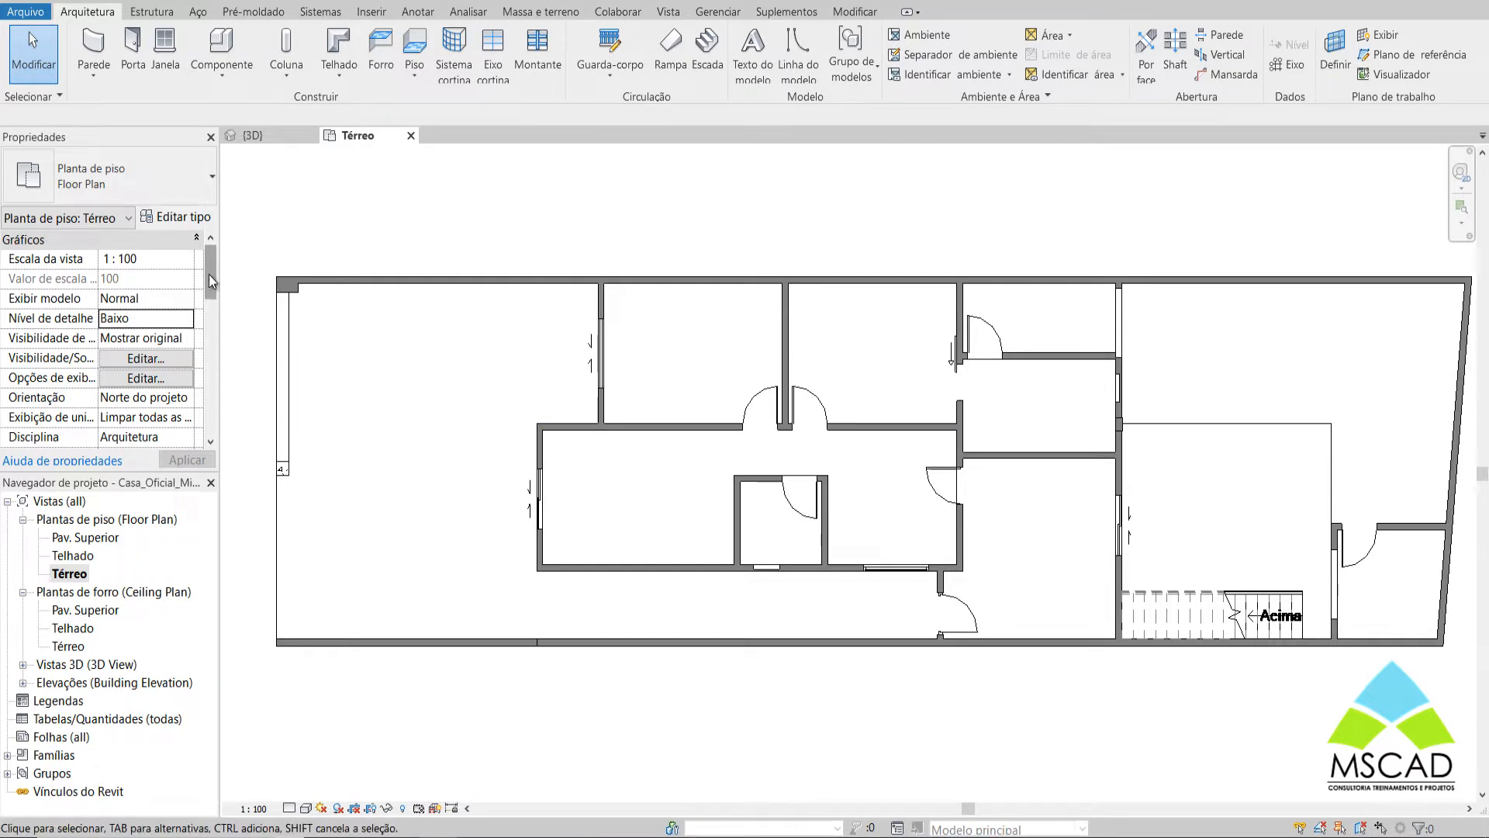
Examine the cut plane offset in the Térreo plan's view range settings
drag(208, 273, 214, 357)
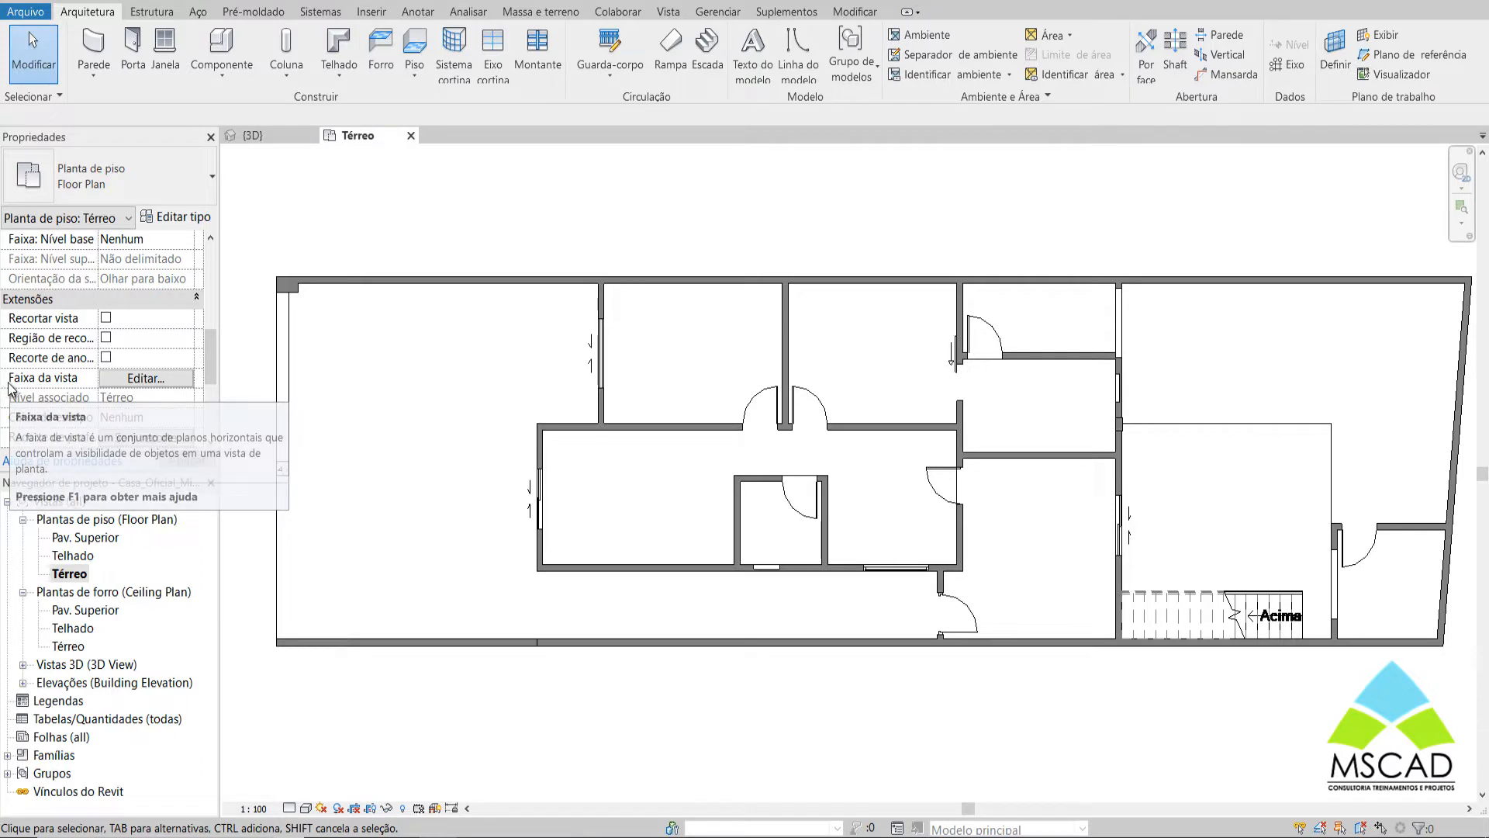
click(144, 378)
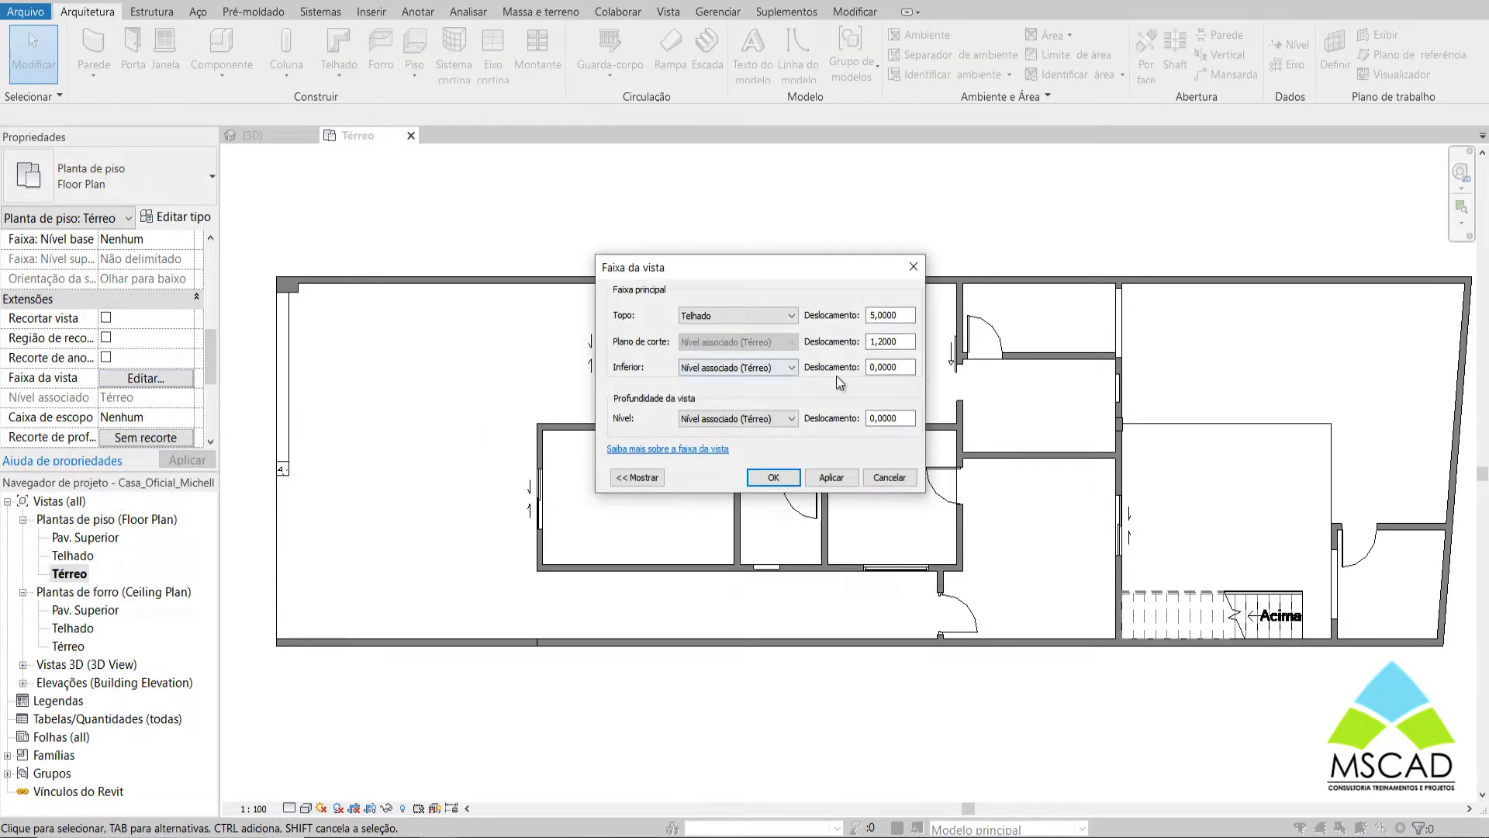
drag(903, 342, 858, 341)
click(913, 266)
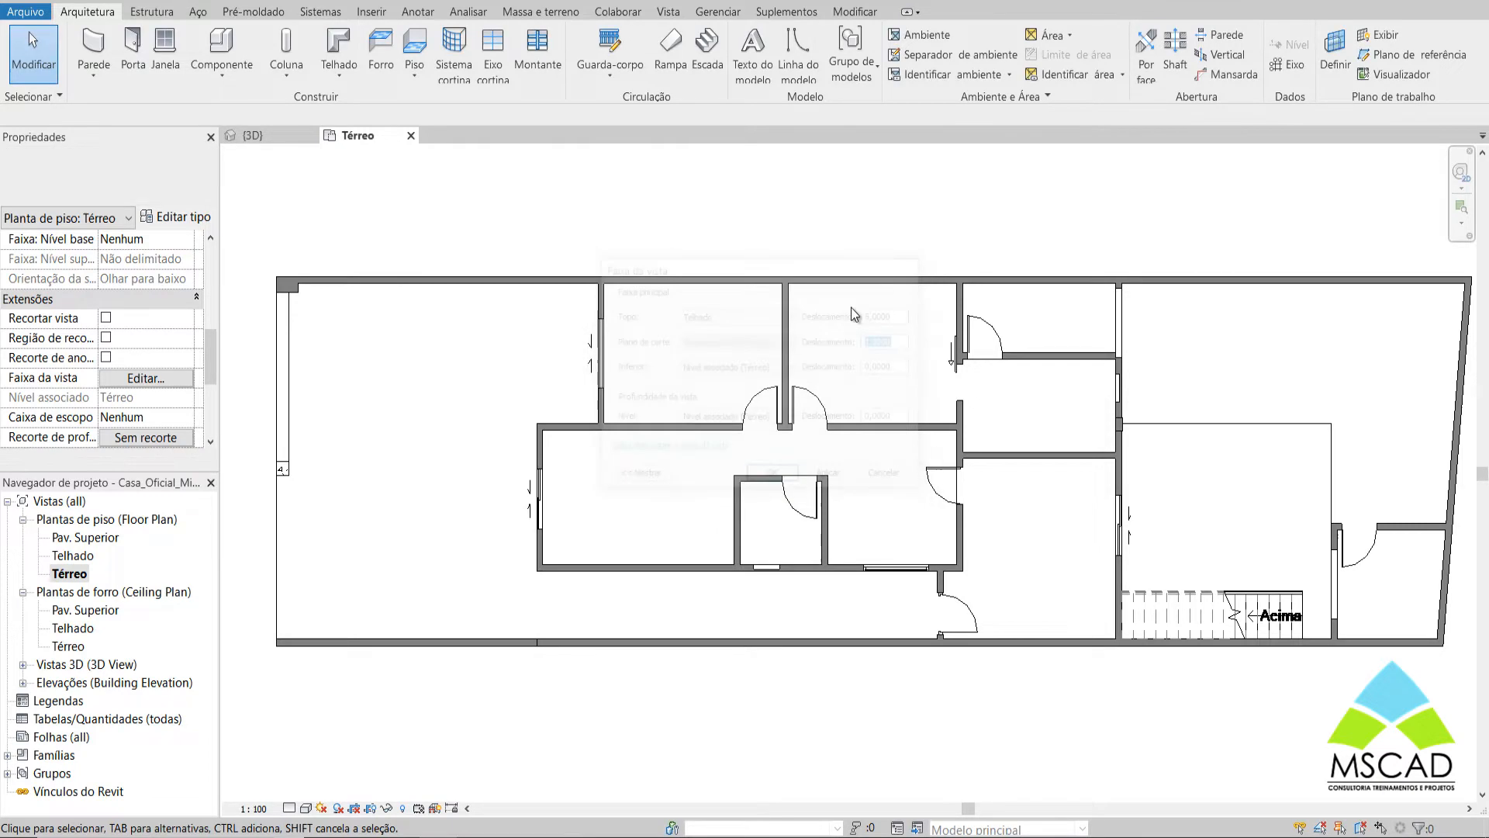
scroll(208, 359, down, 1)
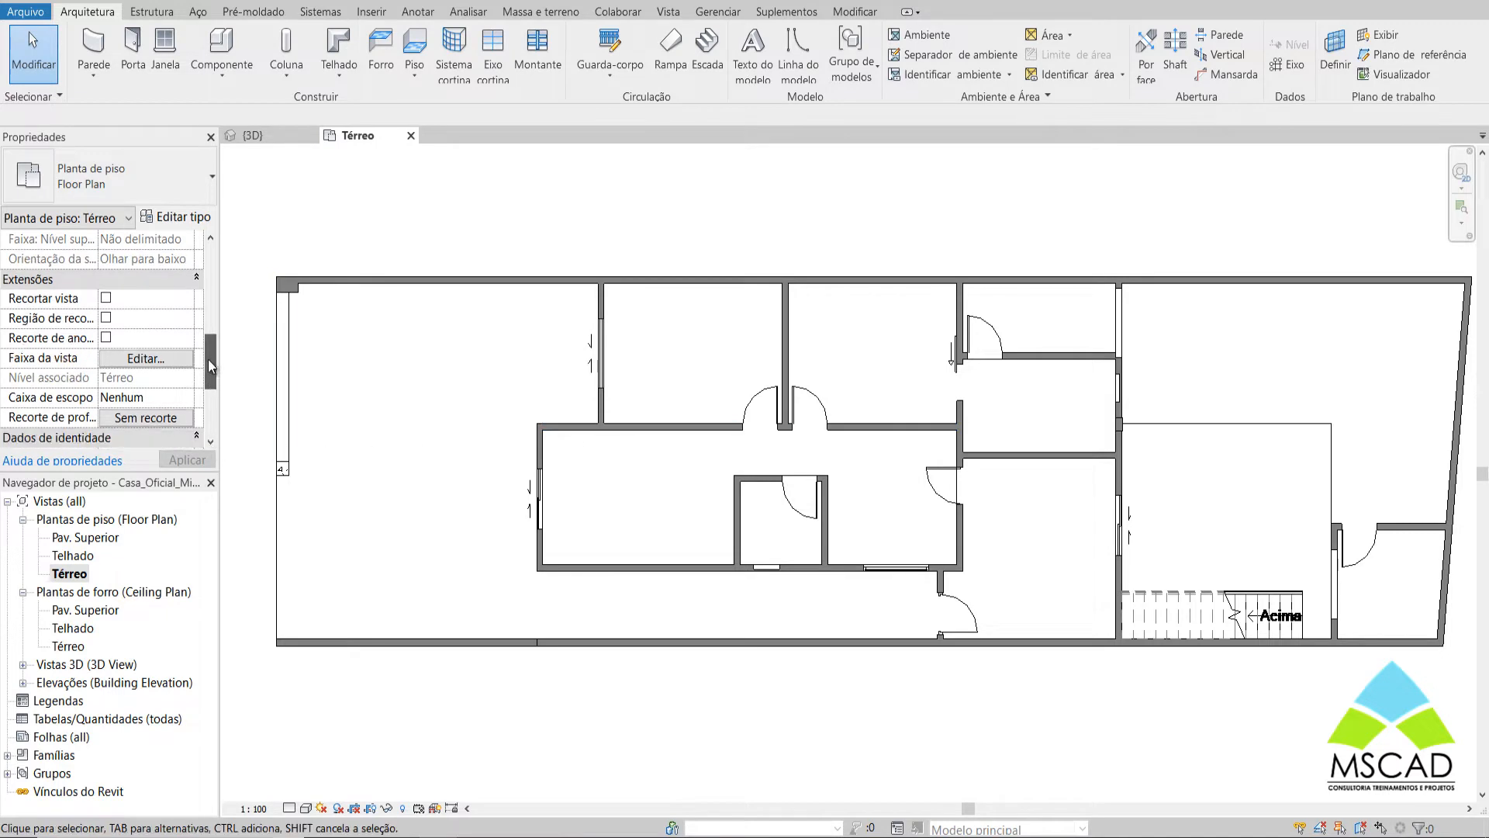
click(161, 361)
double_click(885, 341)
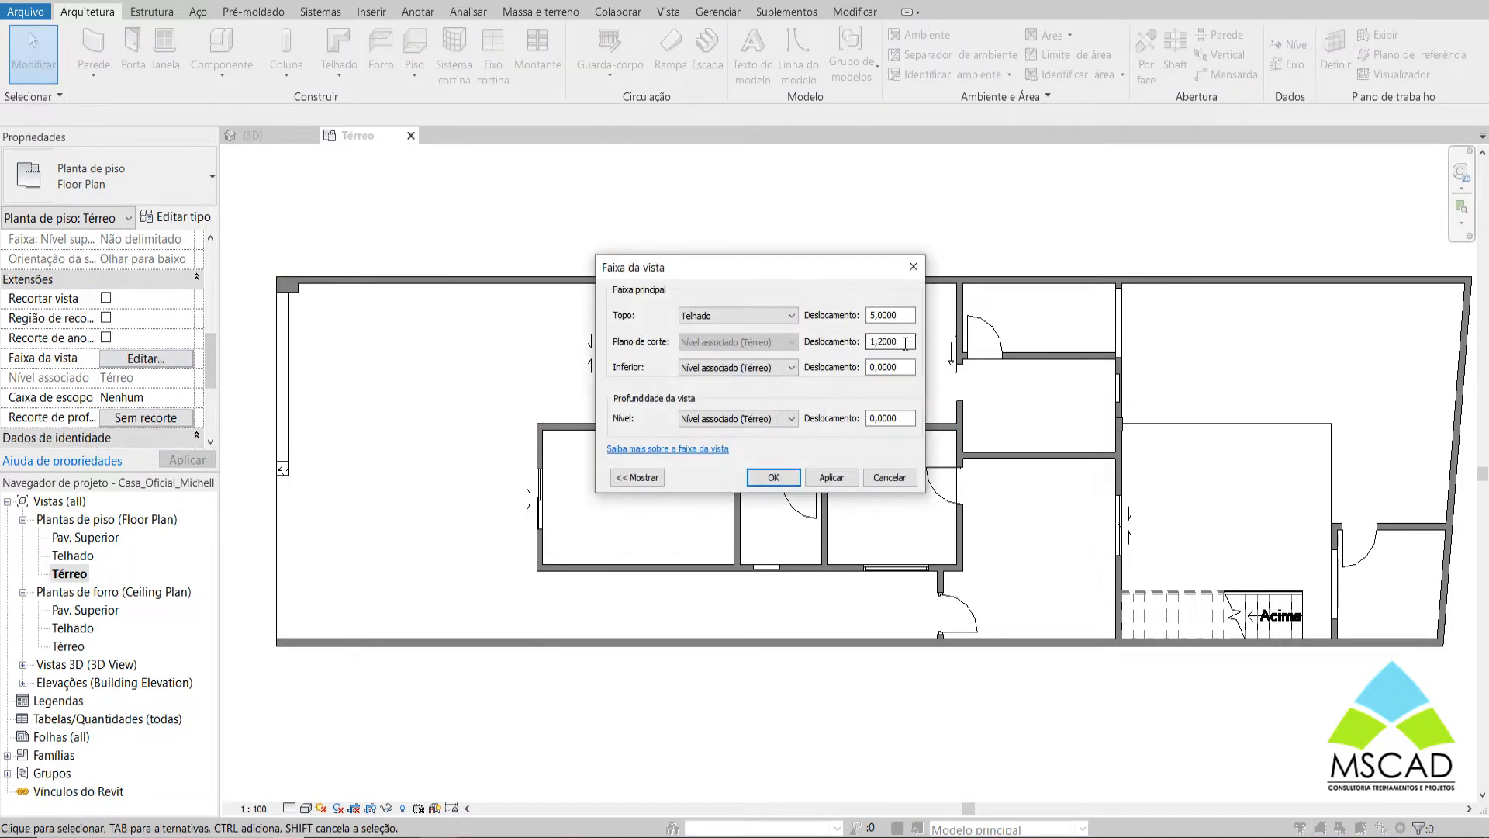
key(Return)
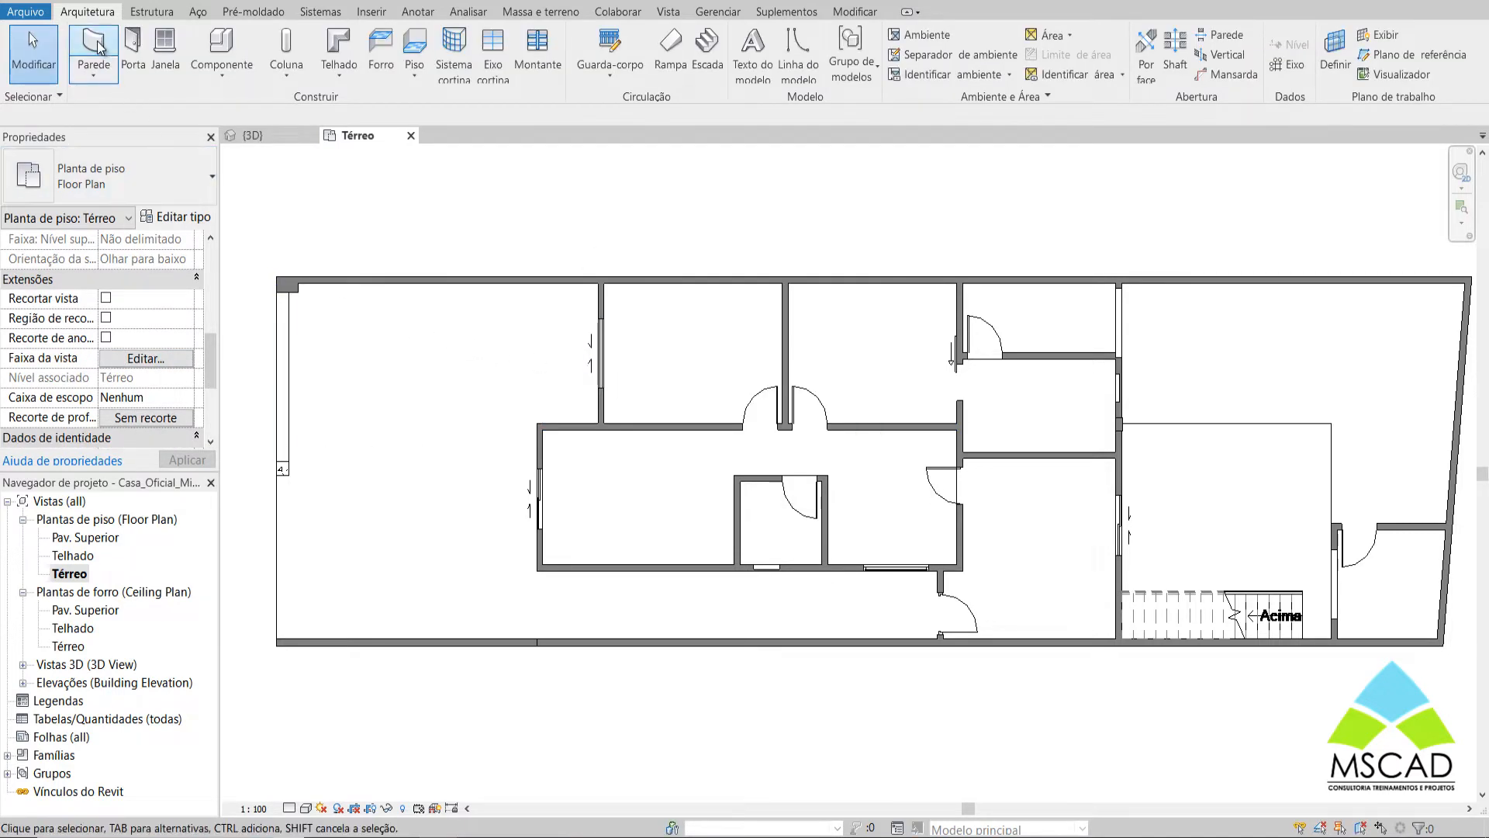
Draw a horizontal 2.70 m Paredes internas wall 1.20 m below the plan's lower boundary wall, with its height constrained to Pav. Superior
key(w)
key(a)
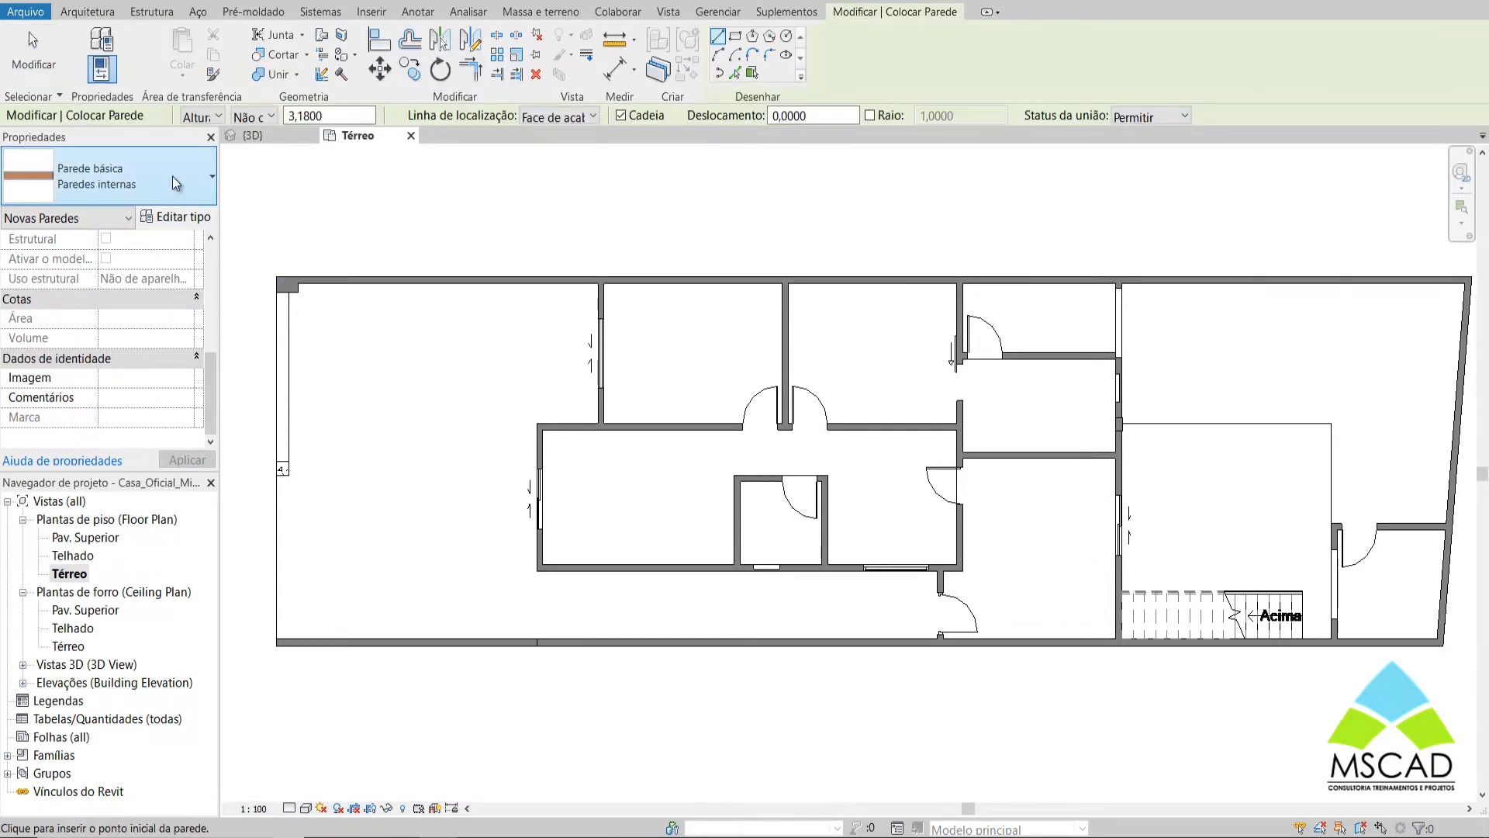
click(267, 117)
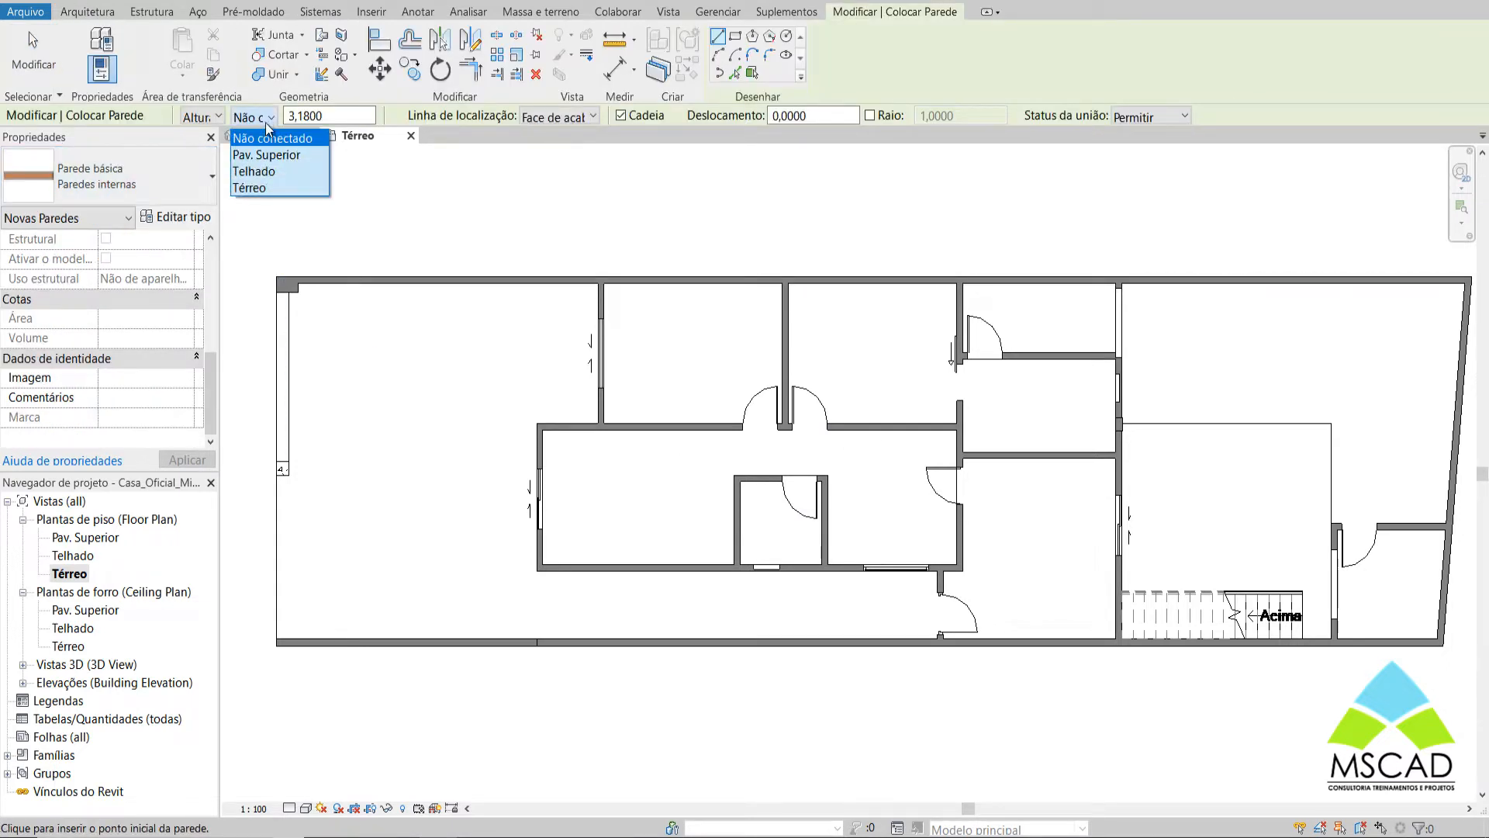
click(273, 155)
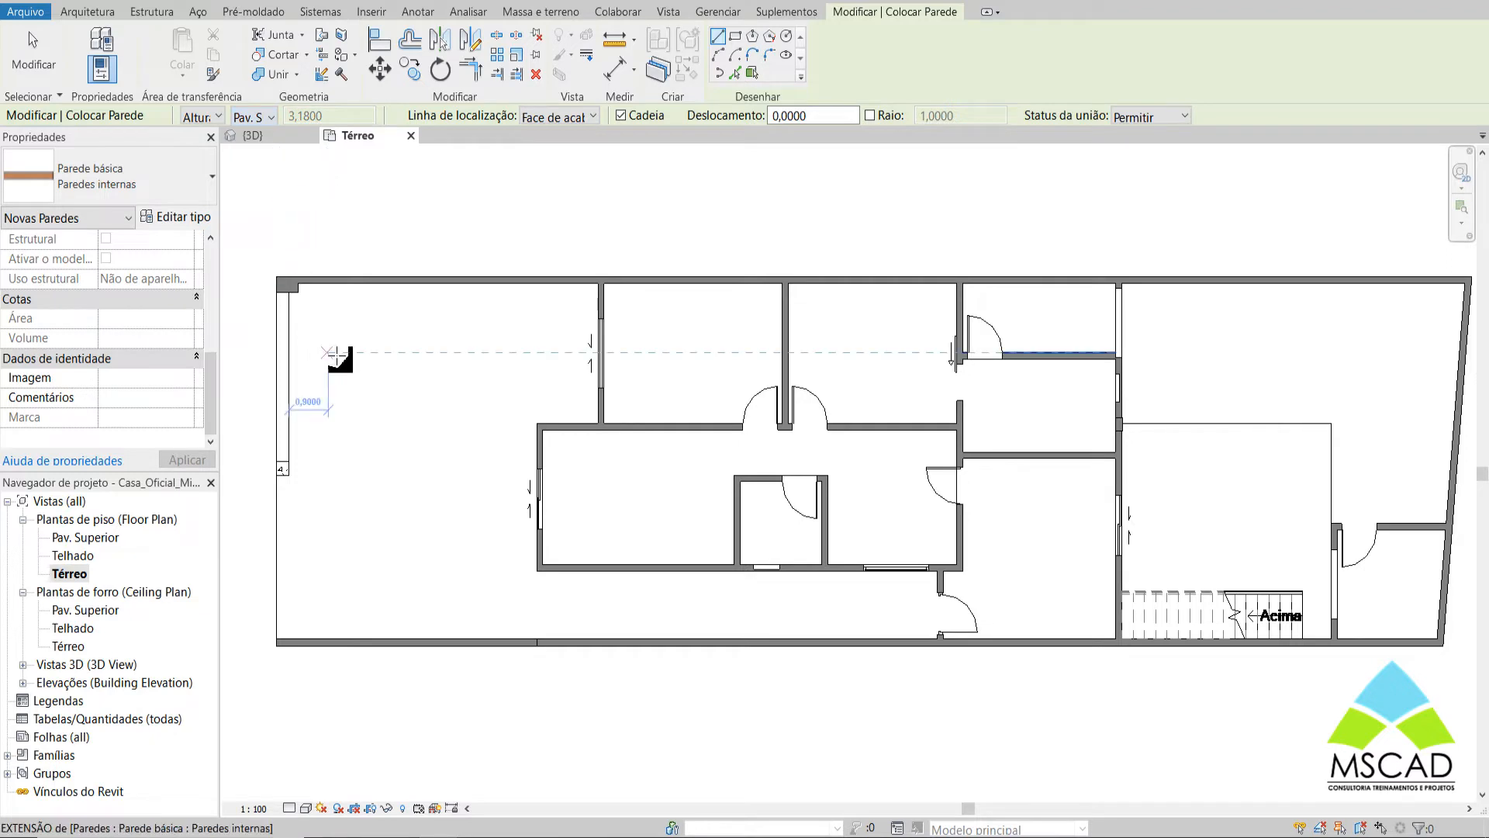
middle_drag(310, 399, 419, 402)
scroll(481, 322, up, 5)
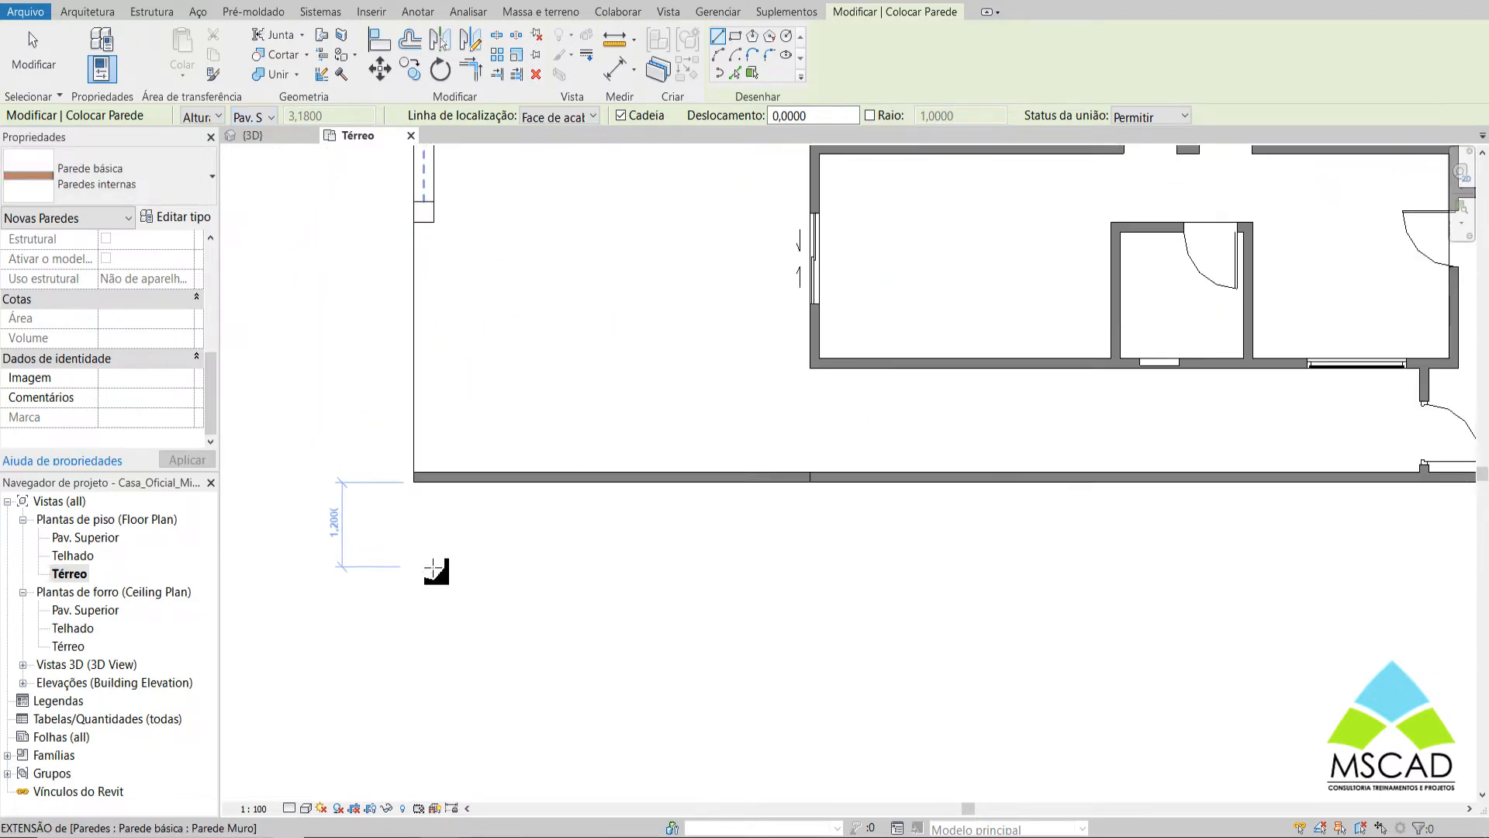
click(406, 566)
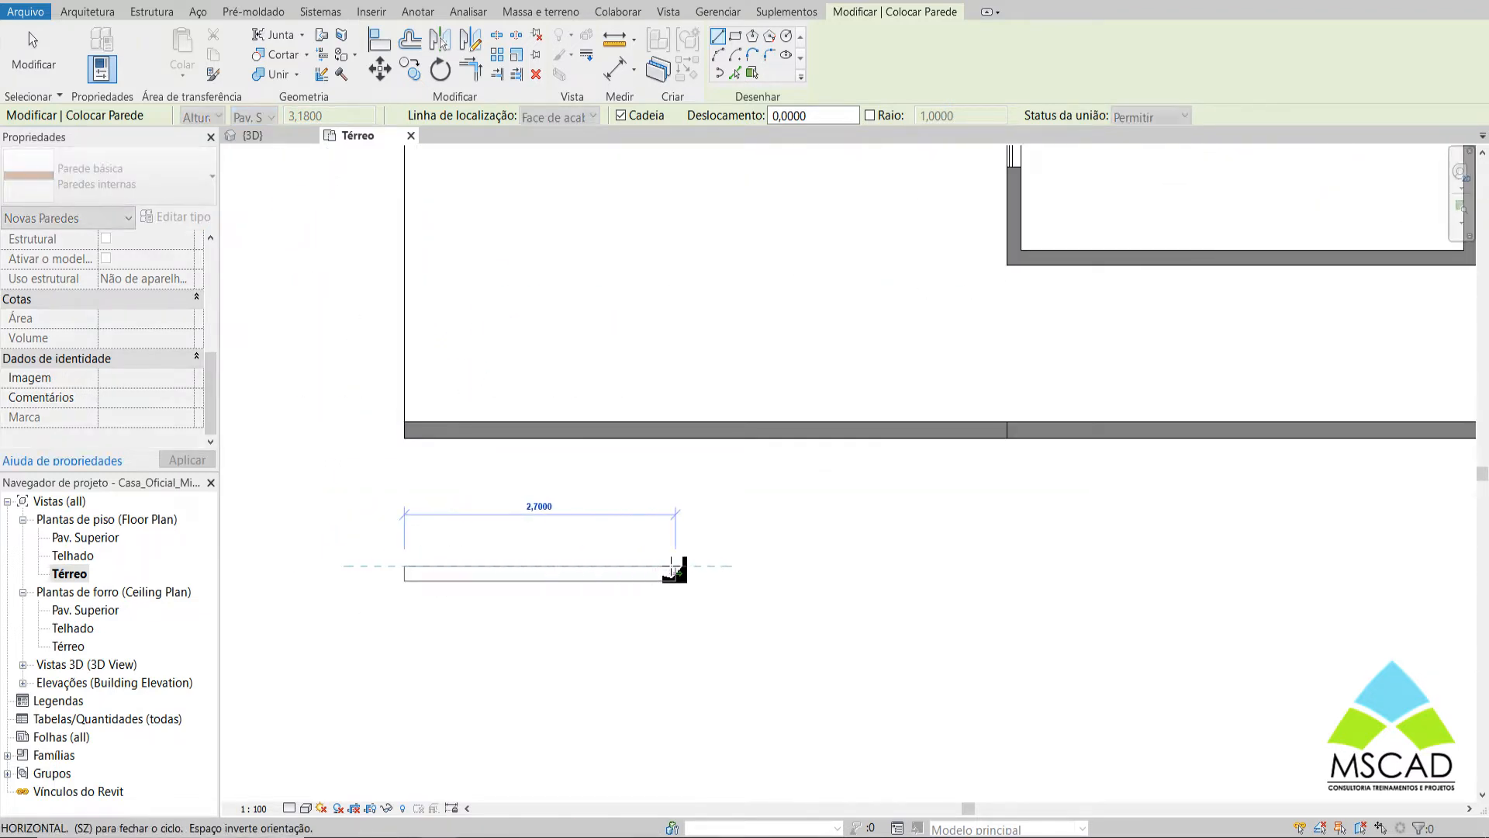
click(676, 569)
key(Escape)
key(Escape)
scroll(518, 639, up, 2)
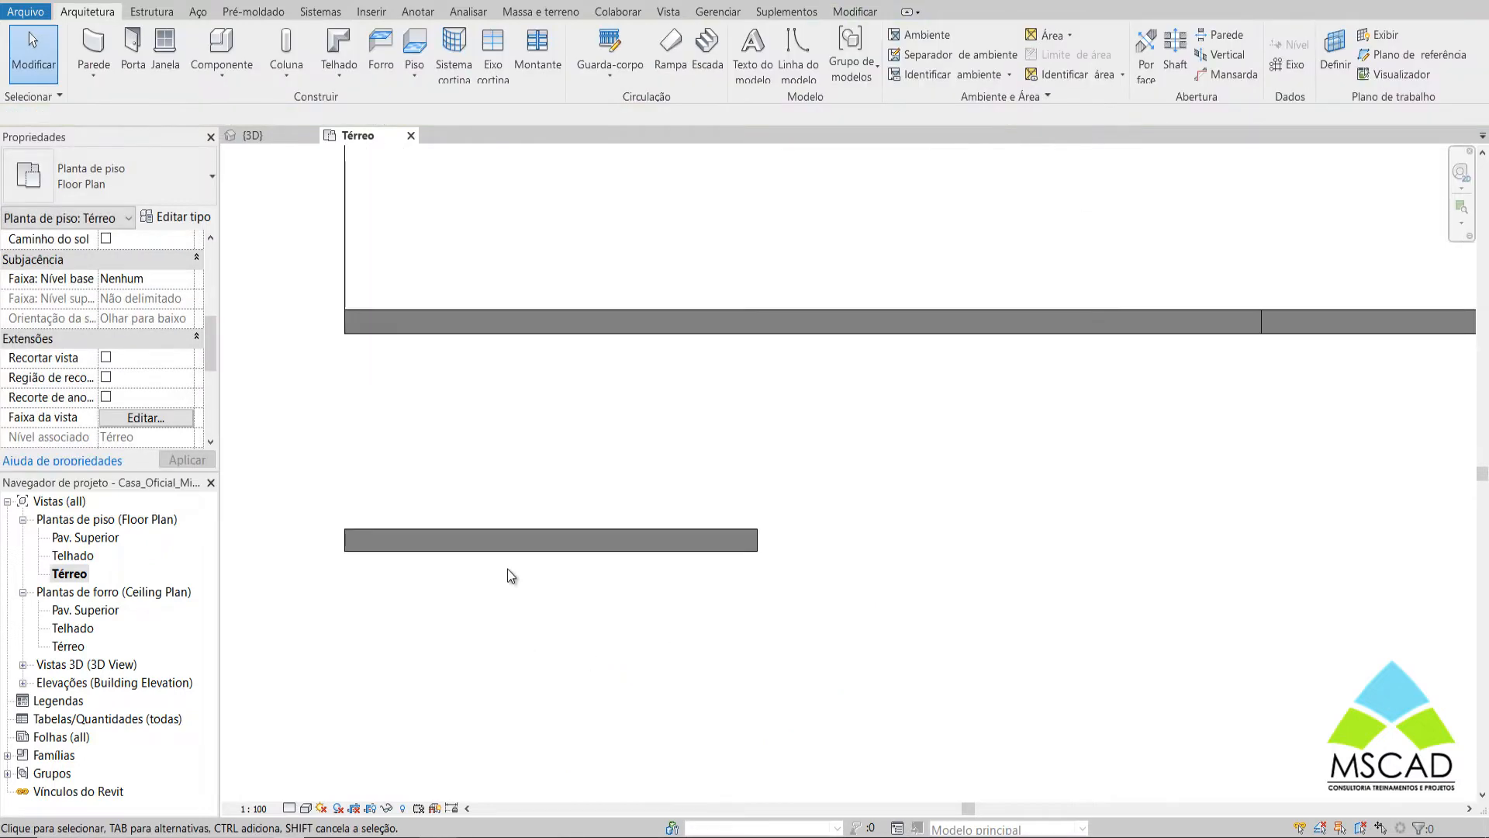
Check the new wall's properties and set the plan's visual style to Linha oculta
click(508, 549)
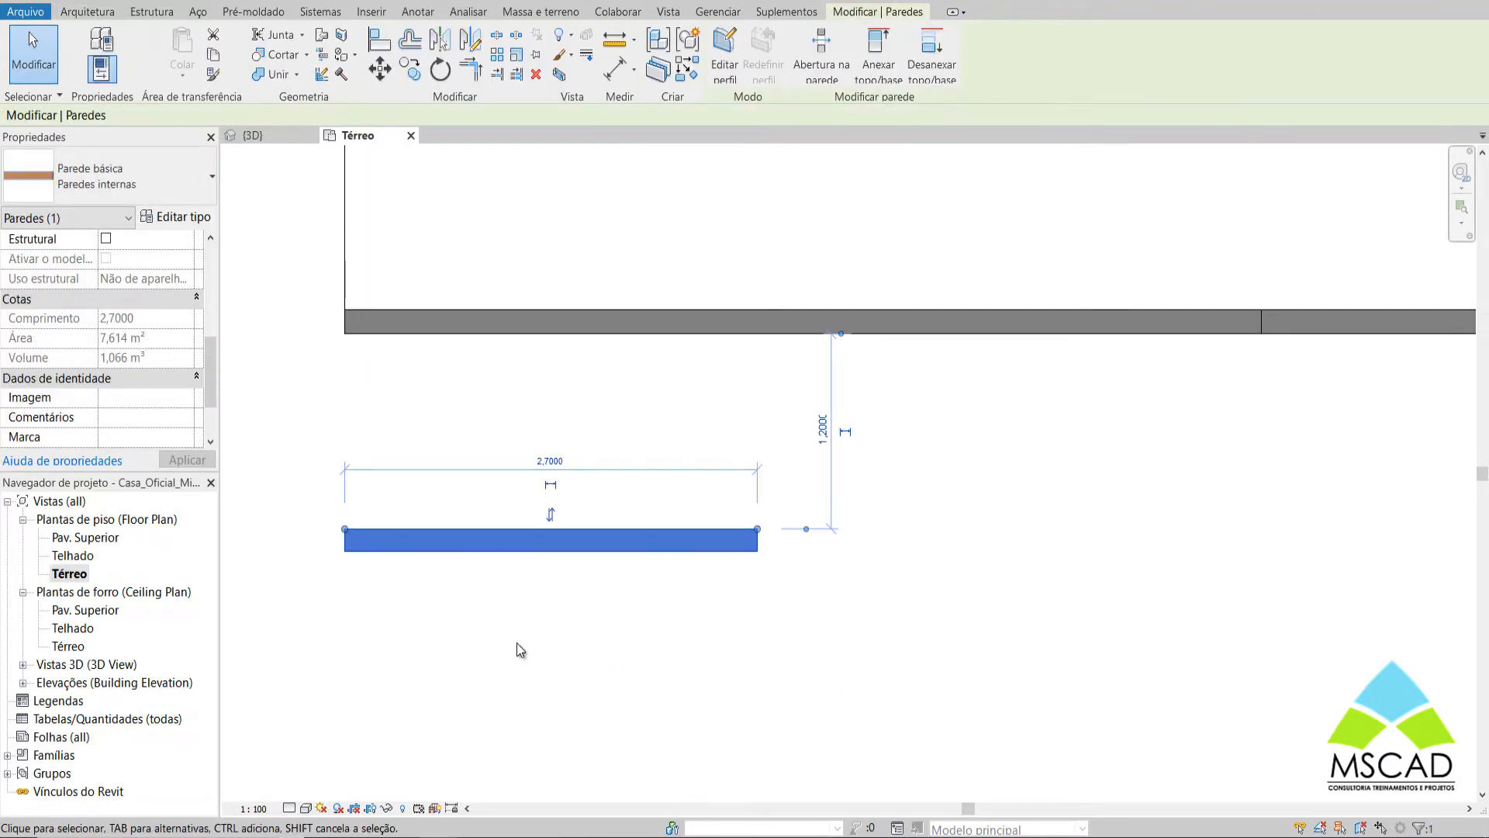
key(Escape)
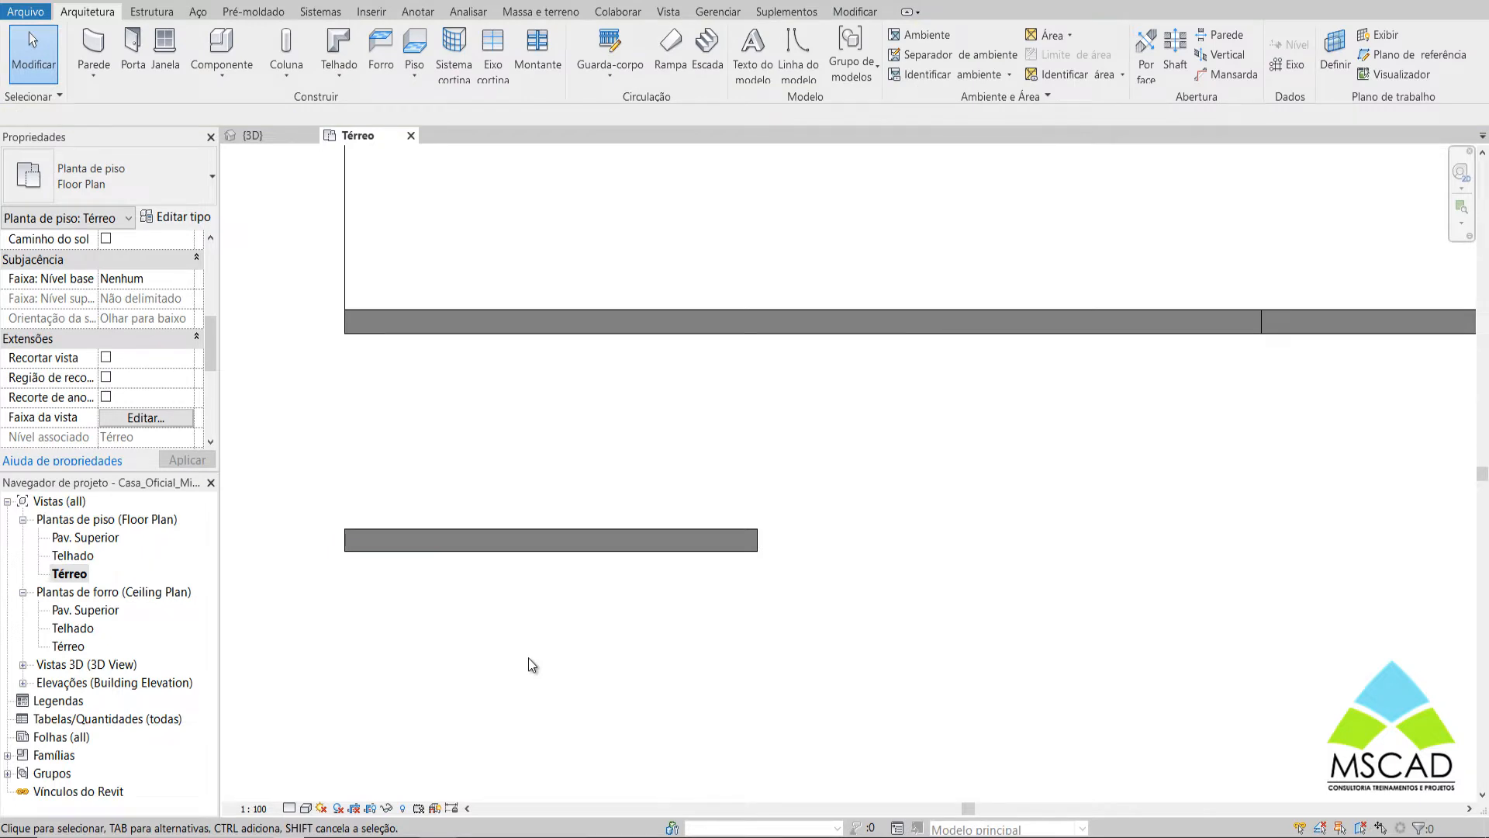
click(290, 808)
click(306, 809)
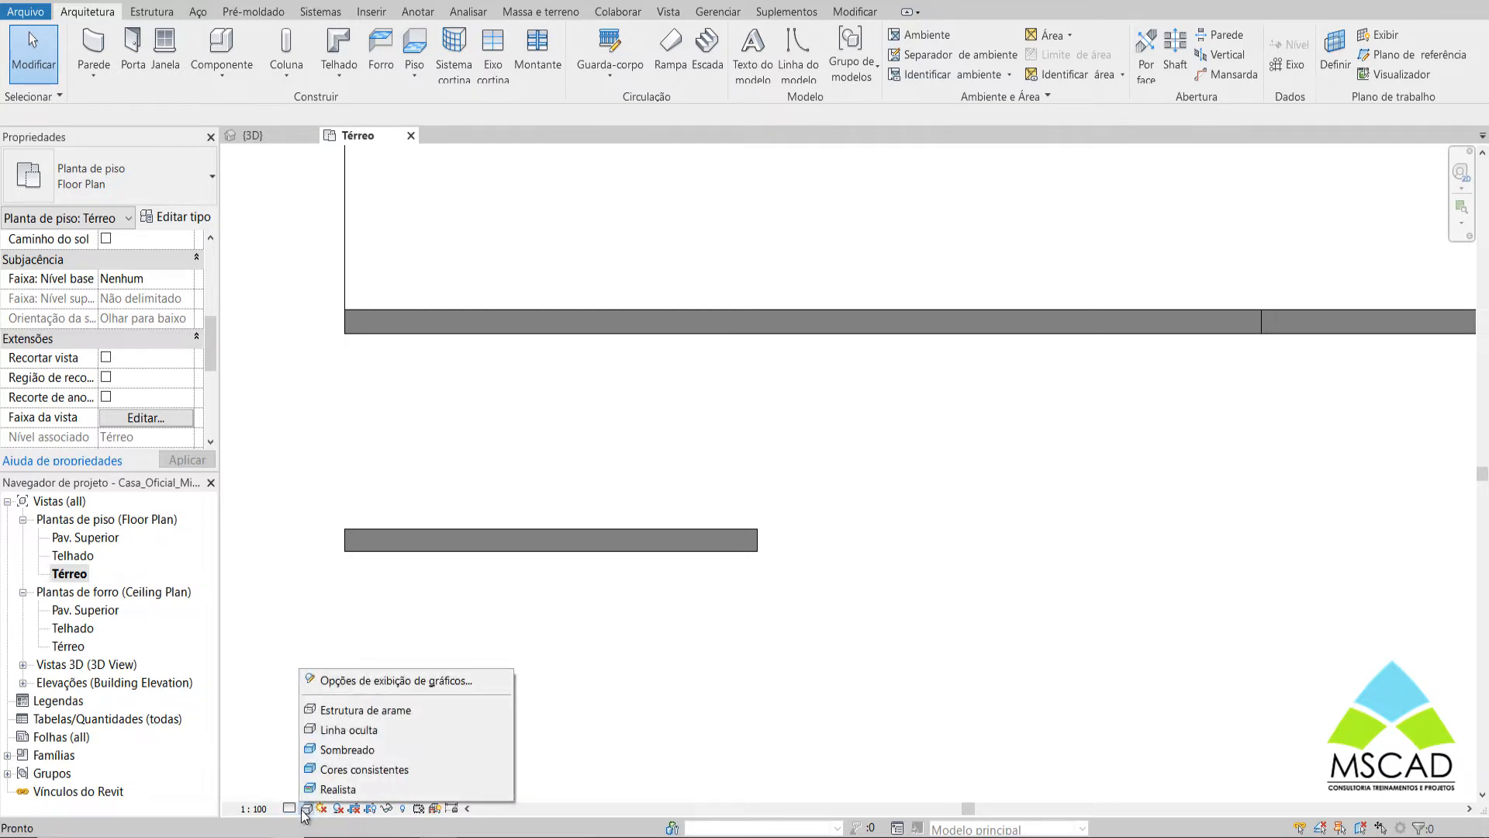
click(358, 732)
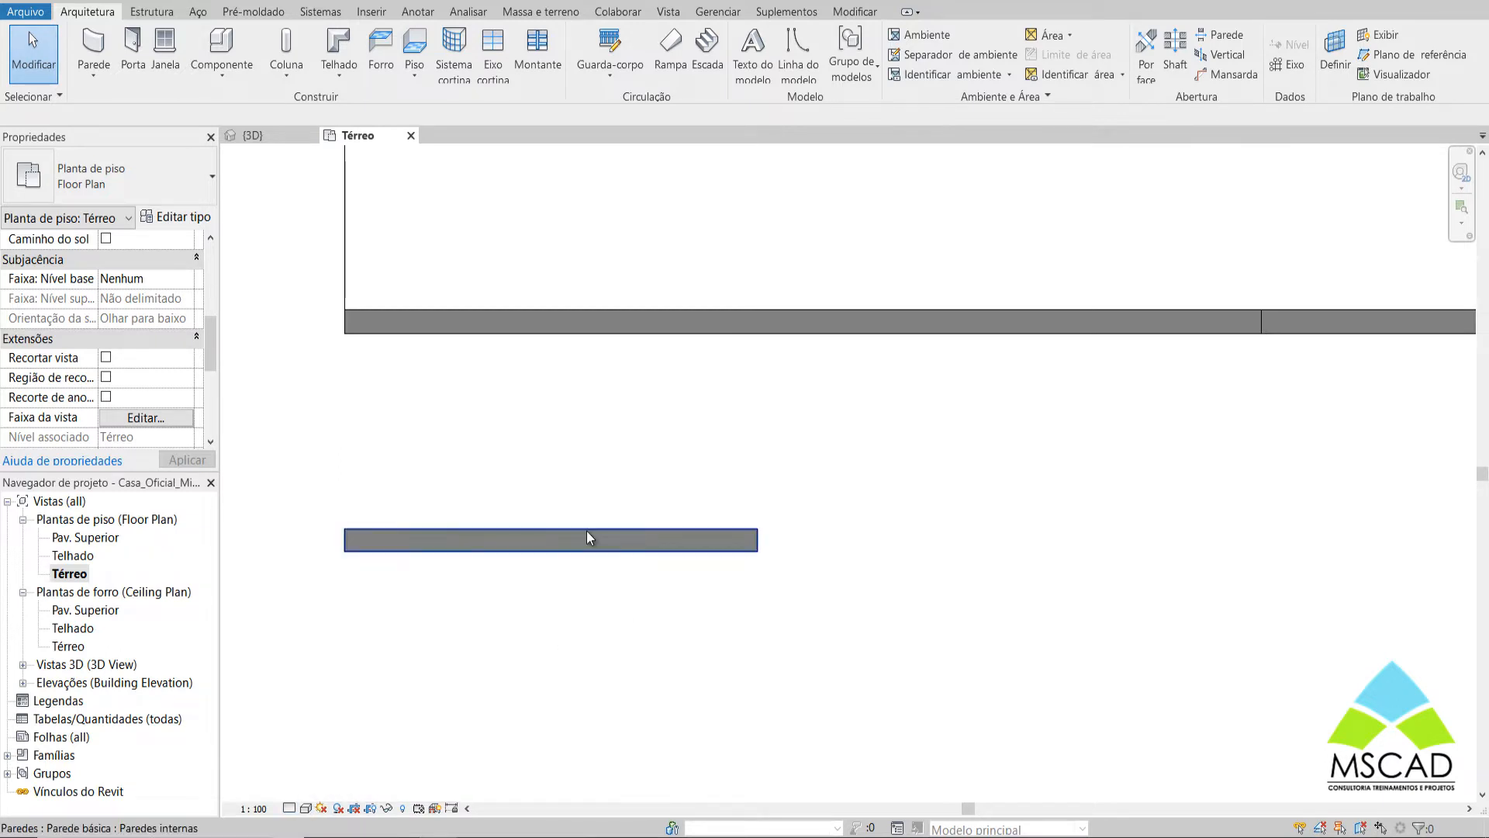
Draw a parallel 2.70 m wall below the first one, with an unconnected (Não conectado) height of 1 m
click(108, 49)
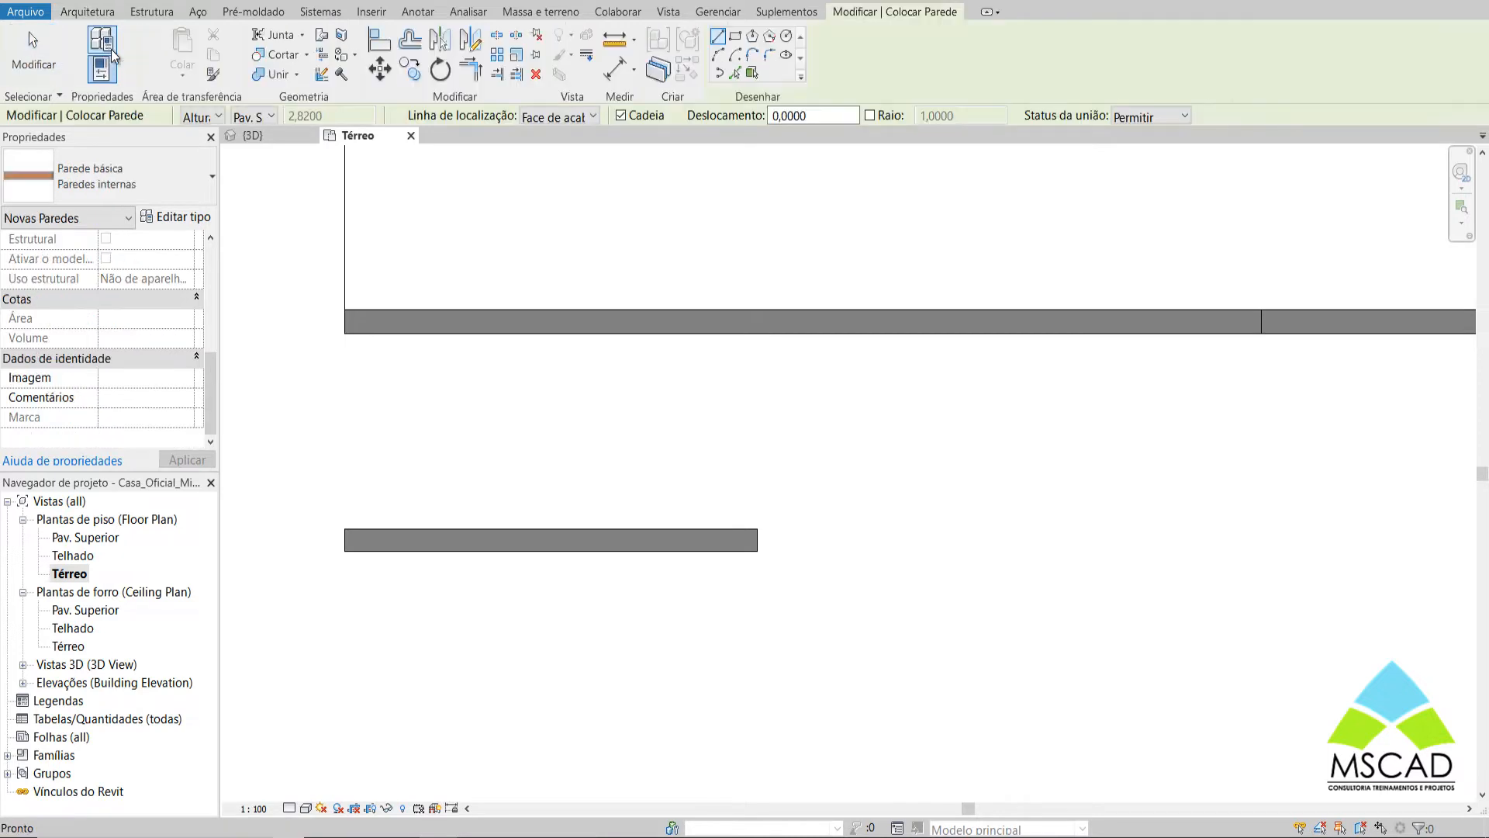
click(259, 118)
click(272, 138)
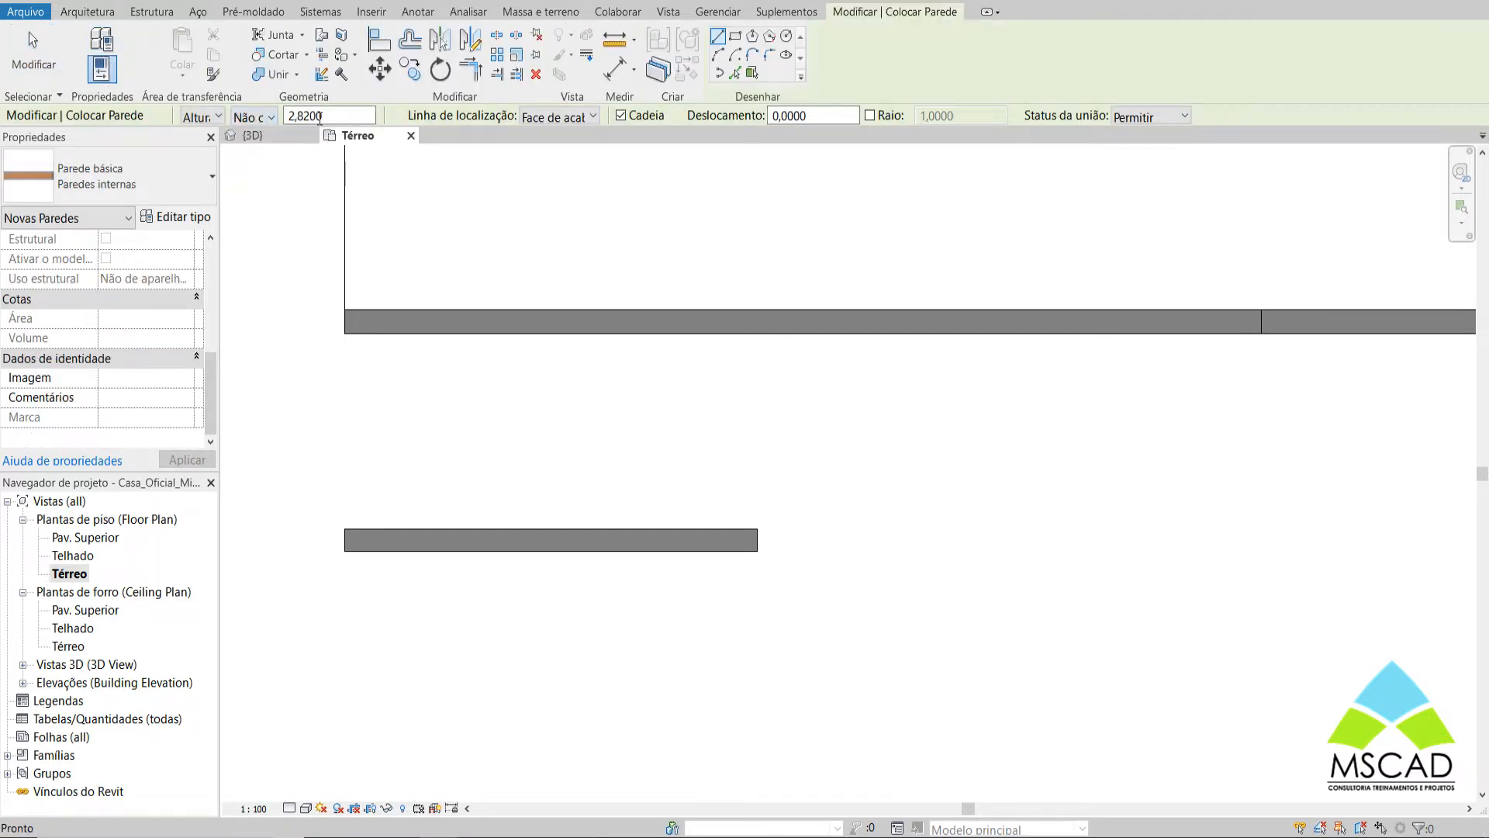
text(1)
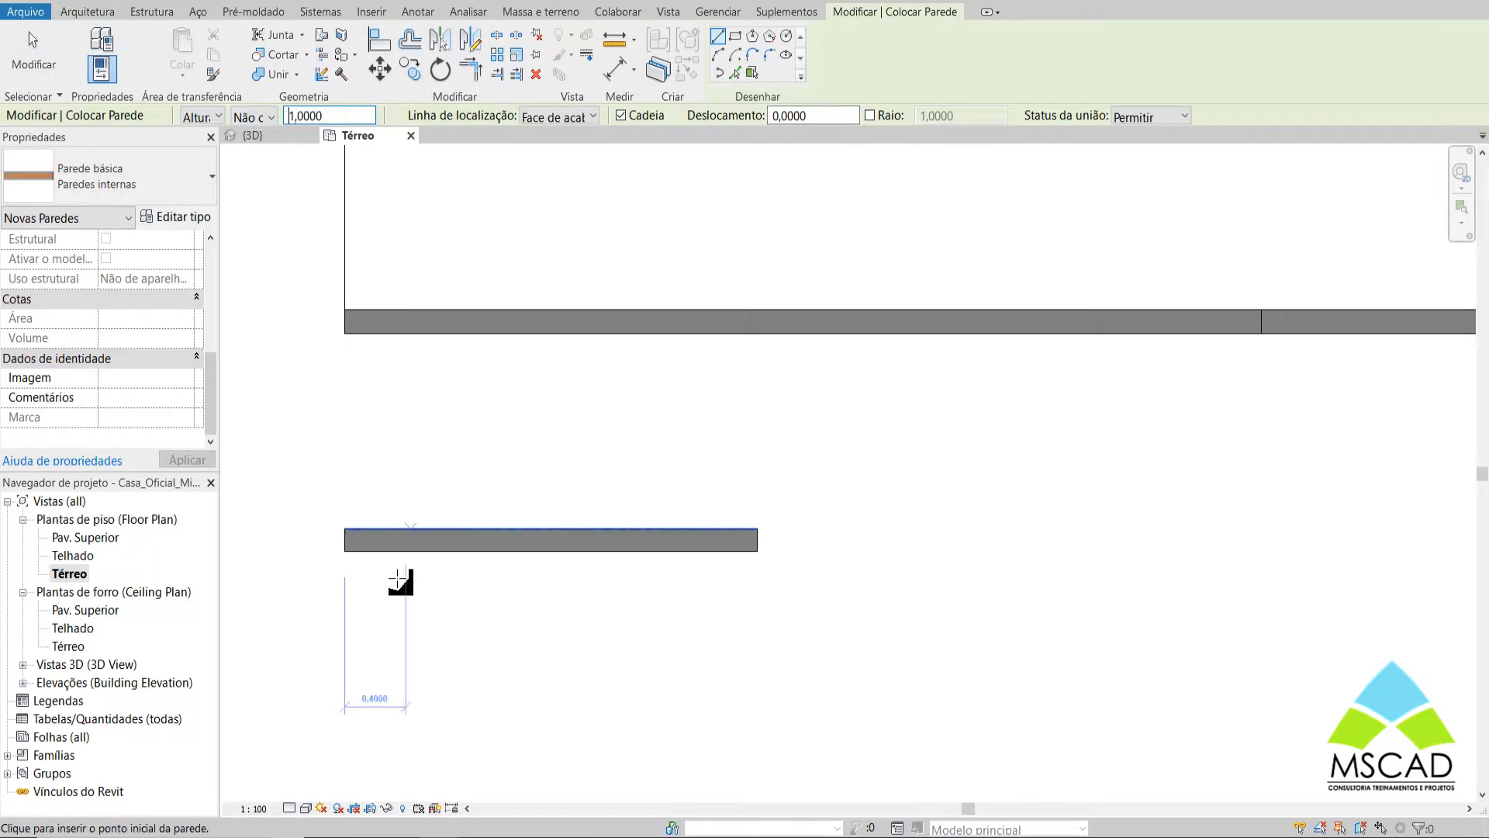
click(351, 652)
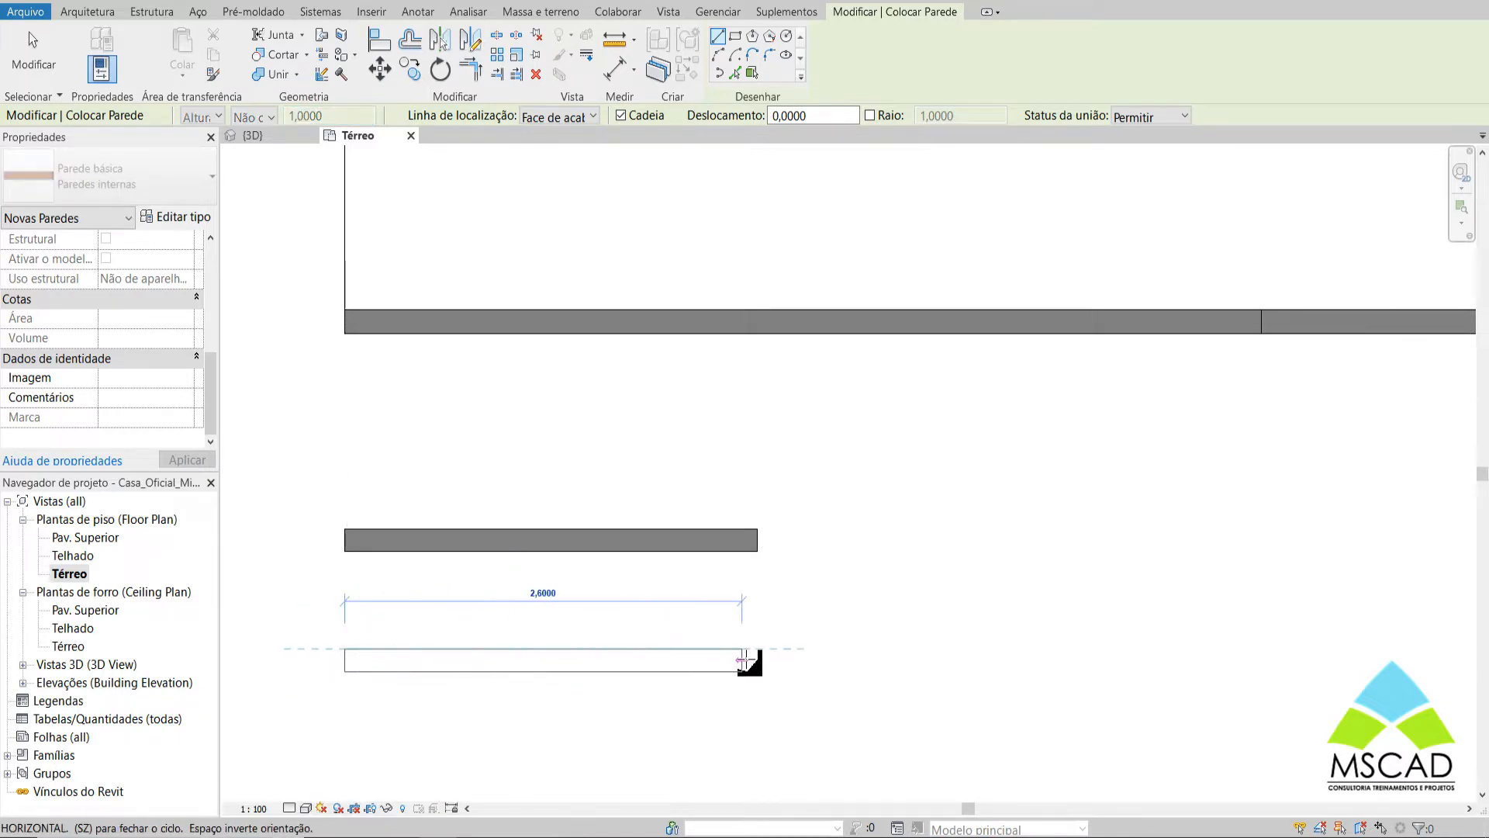
click(758, 651)
key(Escape)
key(Escape)
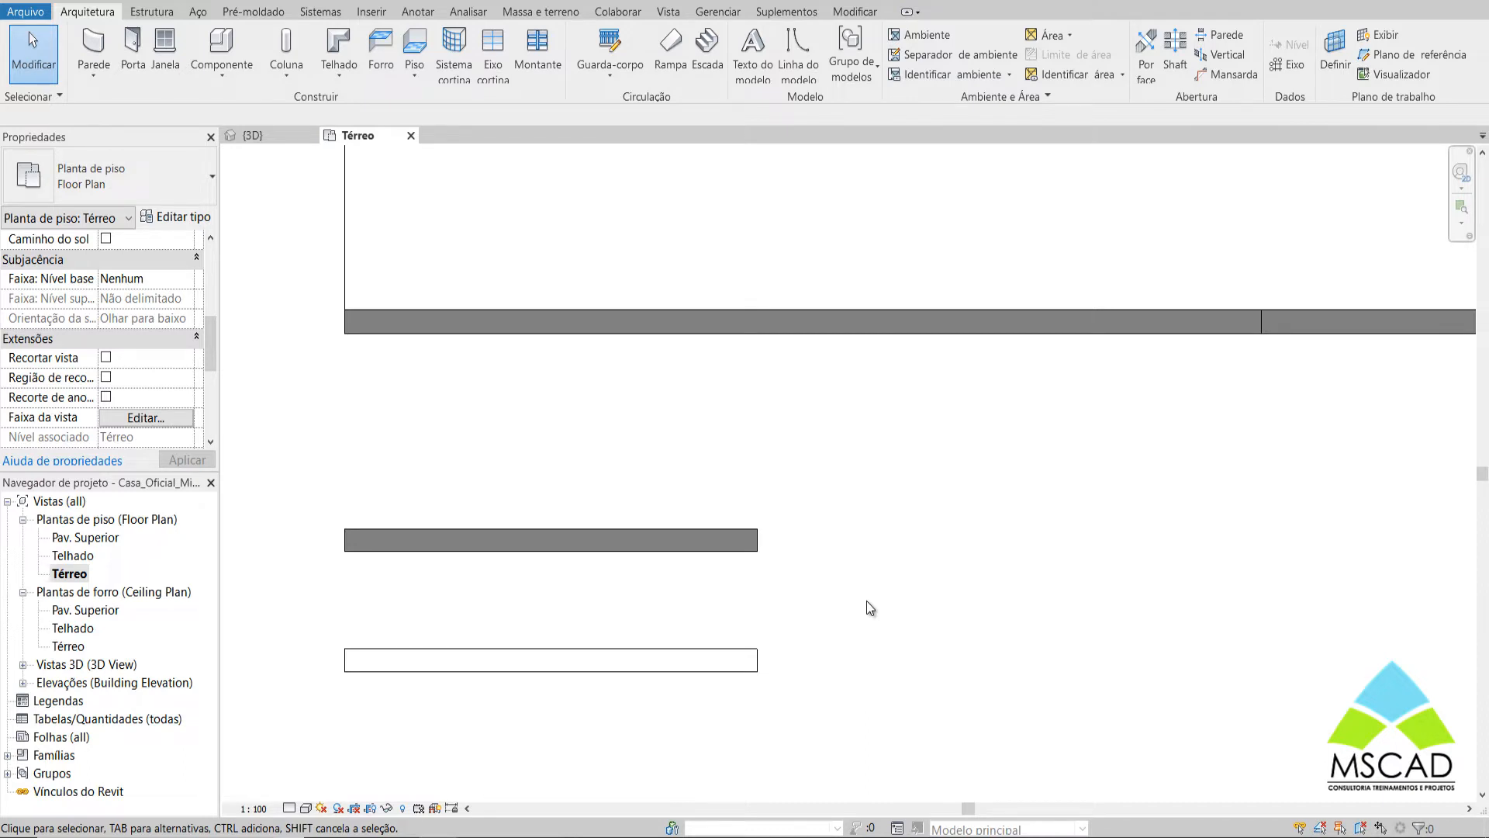
Draw a 2.70 m wall with a height of 1.2 m between the two test walls
scroll(867, 600, down, 1)
middle_drag(838, 640, 996, 515)
scroll(891, 506, up, 3)
middle_drag(737, 468, 805, 490)
scroll(805, 490, up, 1)
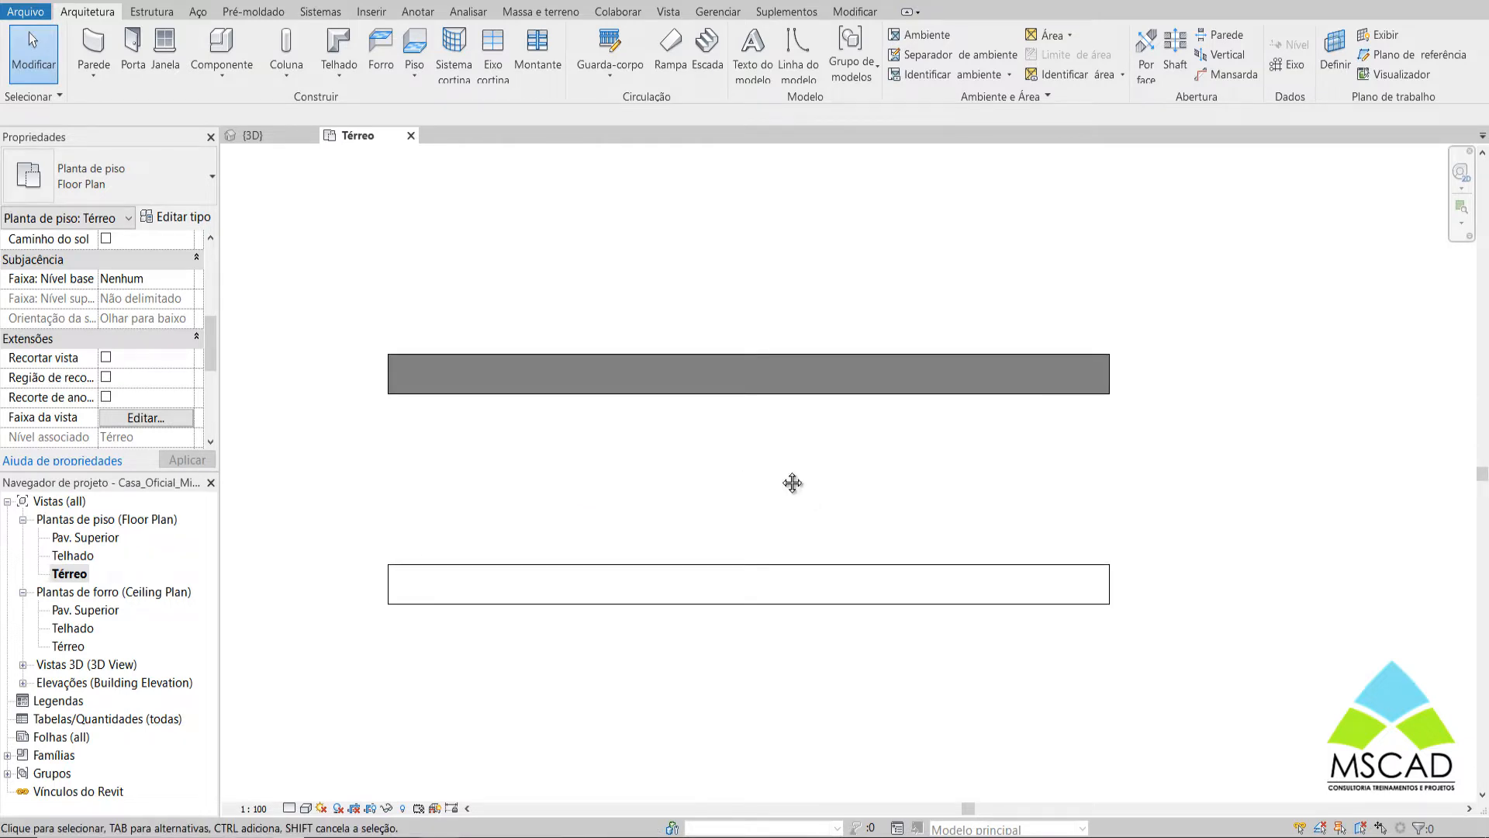
click(93, 43)
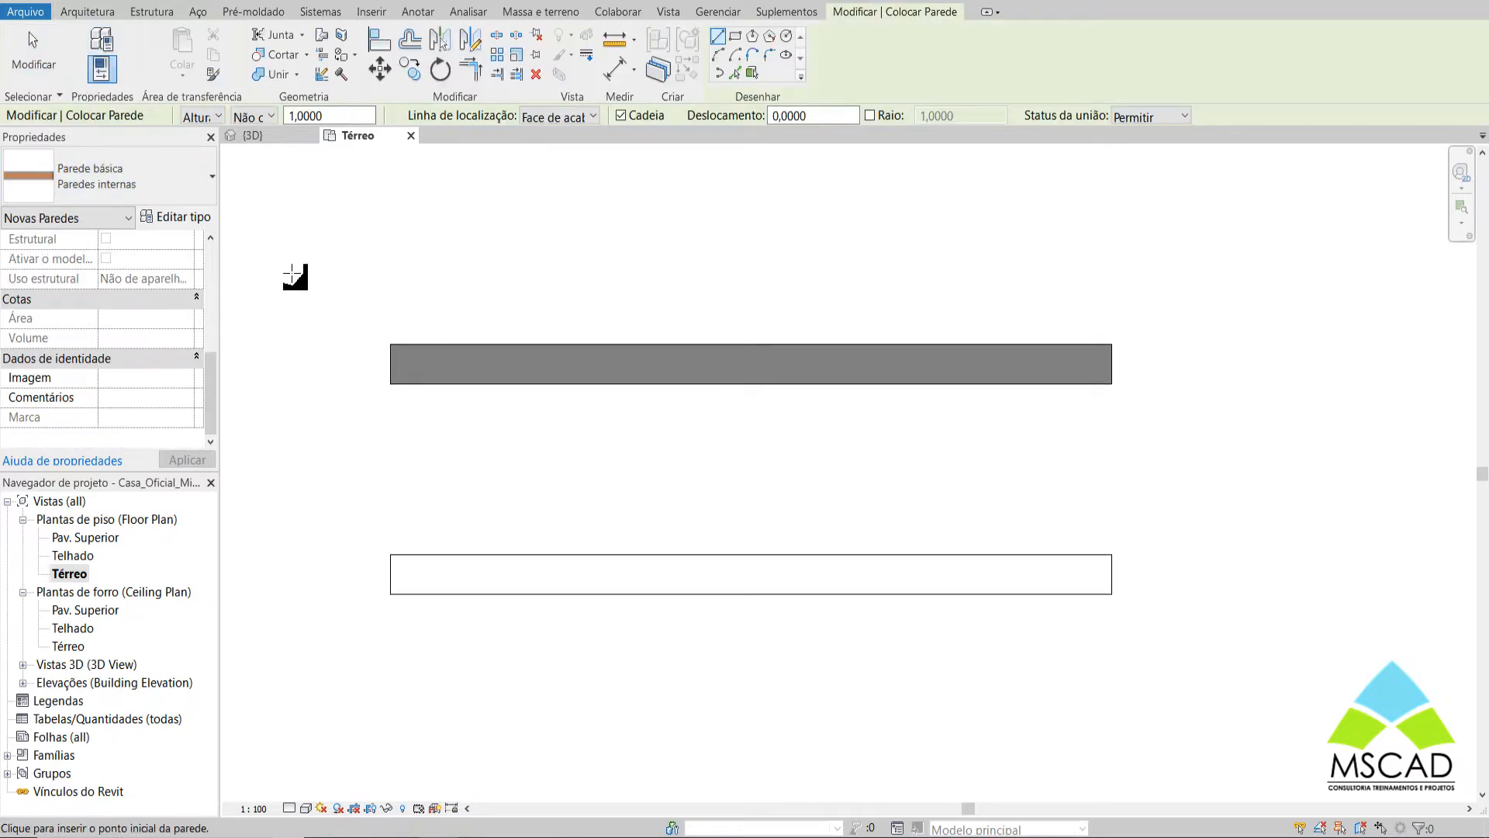
drag(332, 117, 269, 119)
text(1,2)
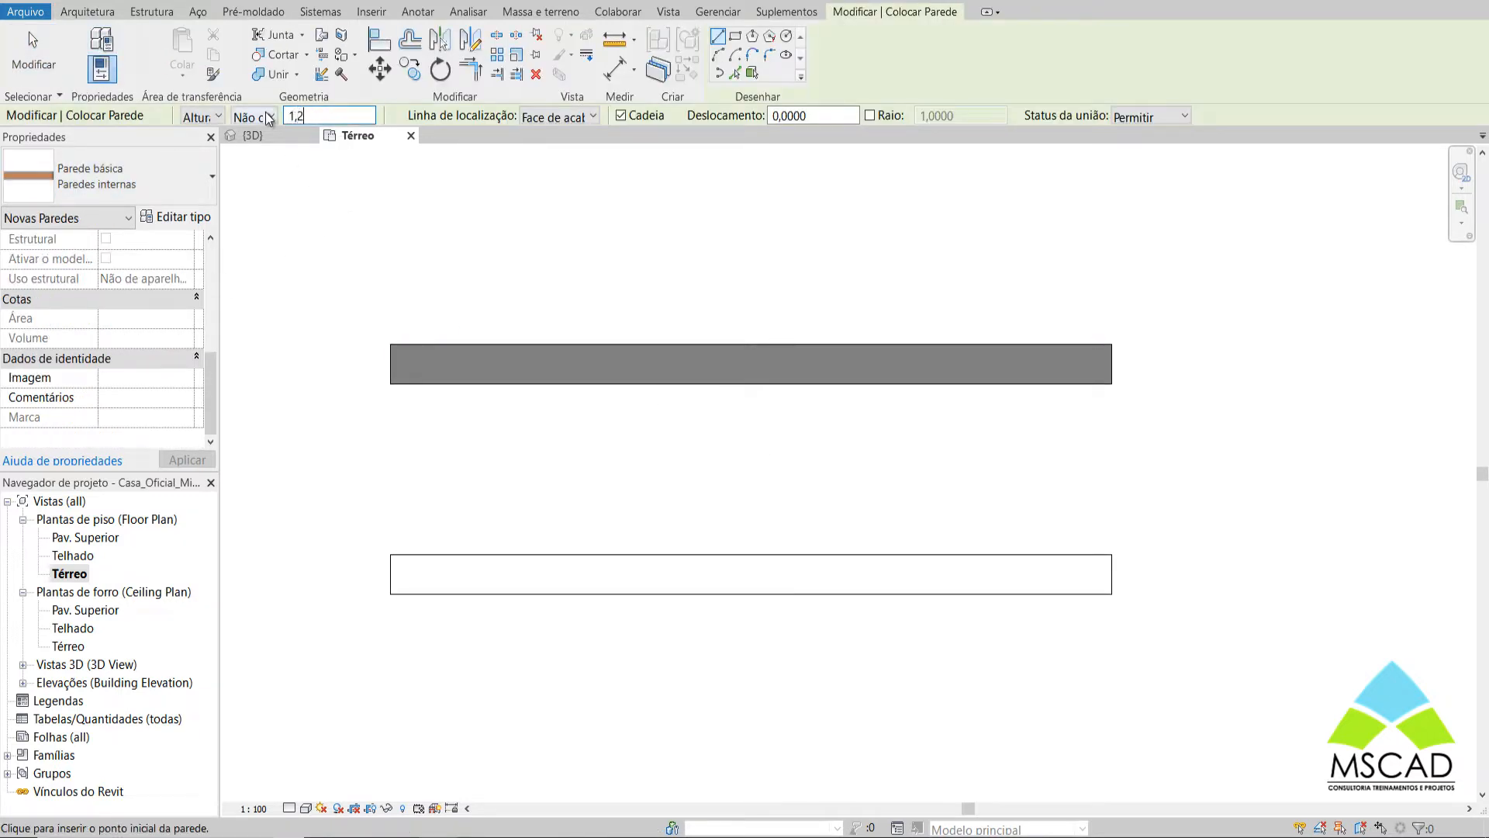
click(391, 487)
click(1113, 487)
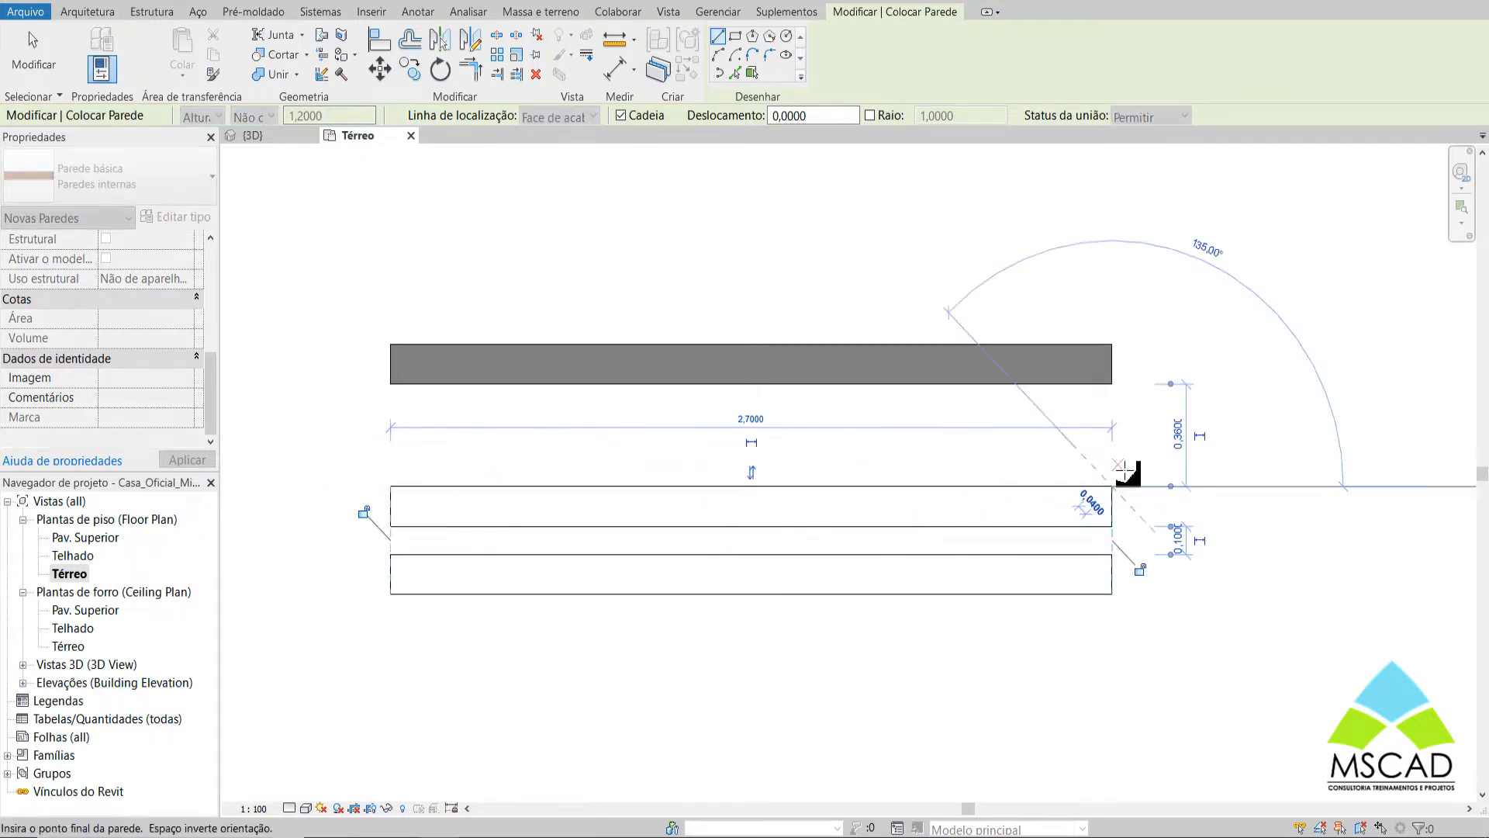
key(Escape)
Draw a 2.70 m wall with a height of 1.3 m below the 1 m high wall
drag(343, 116, 292, 115)
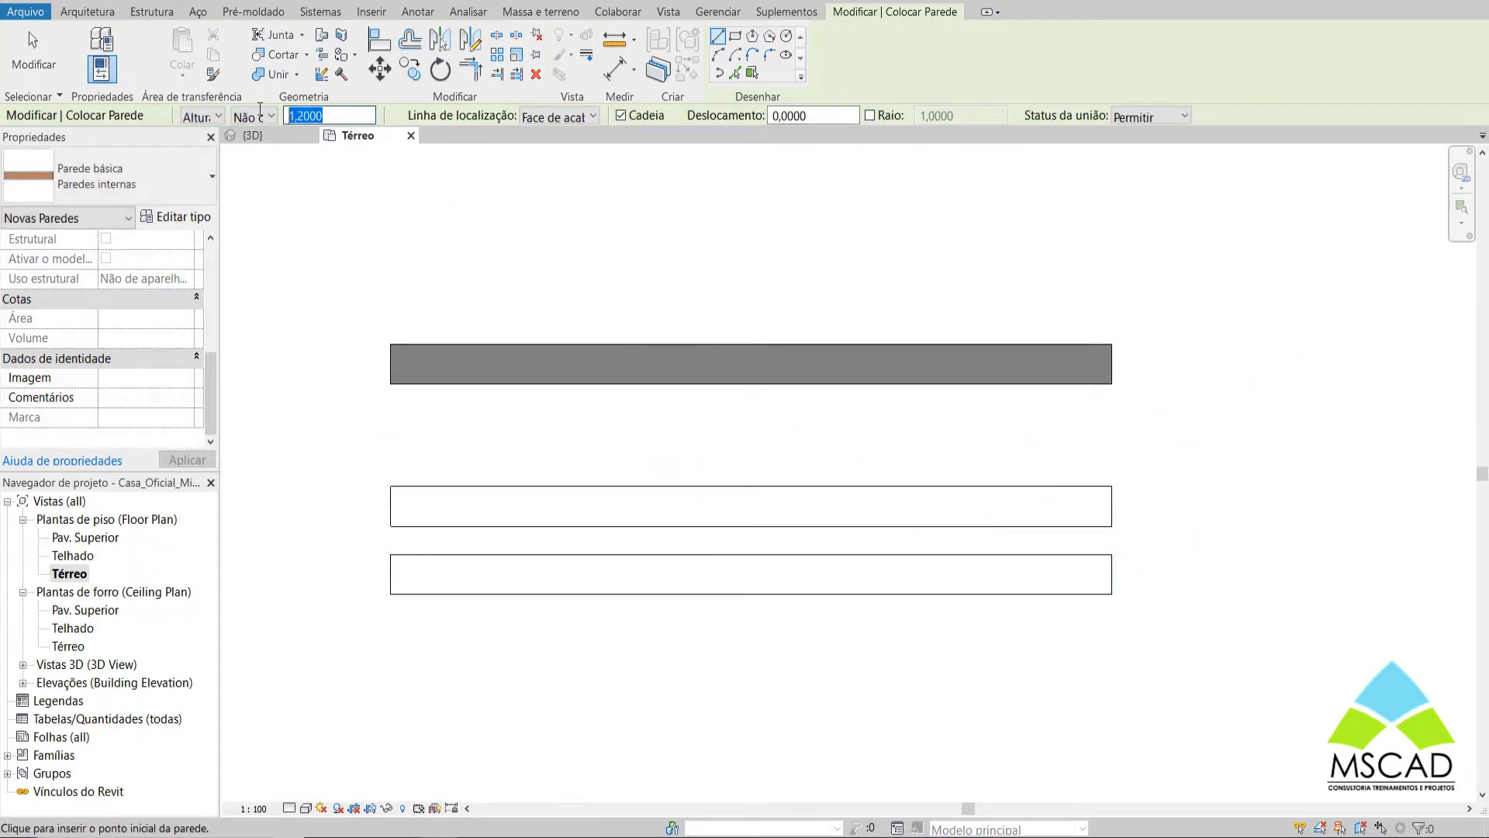
text(1,3)
key(Return)
click(391, 652)
click(1113, 653)
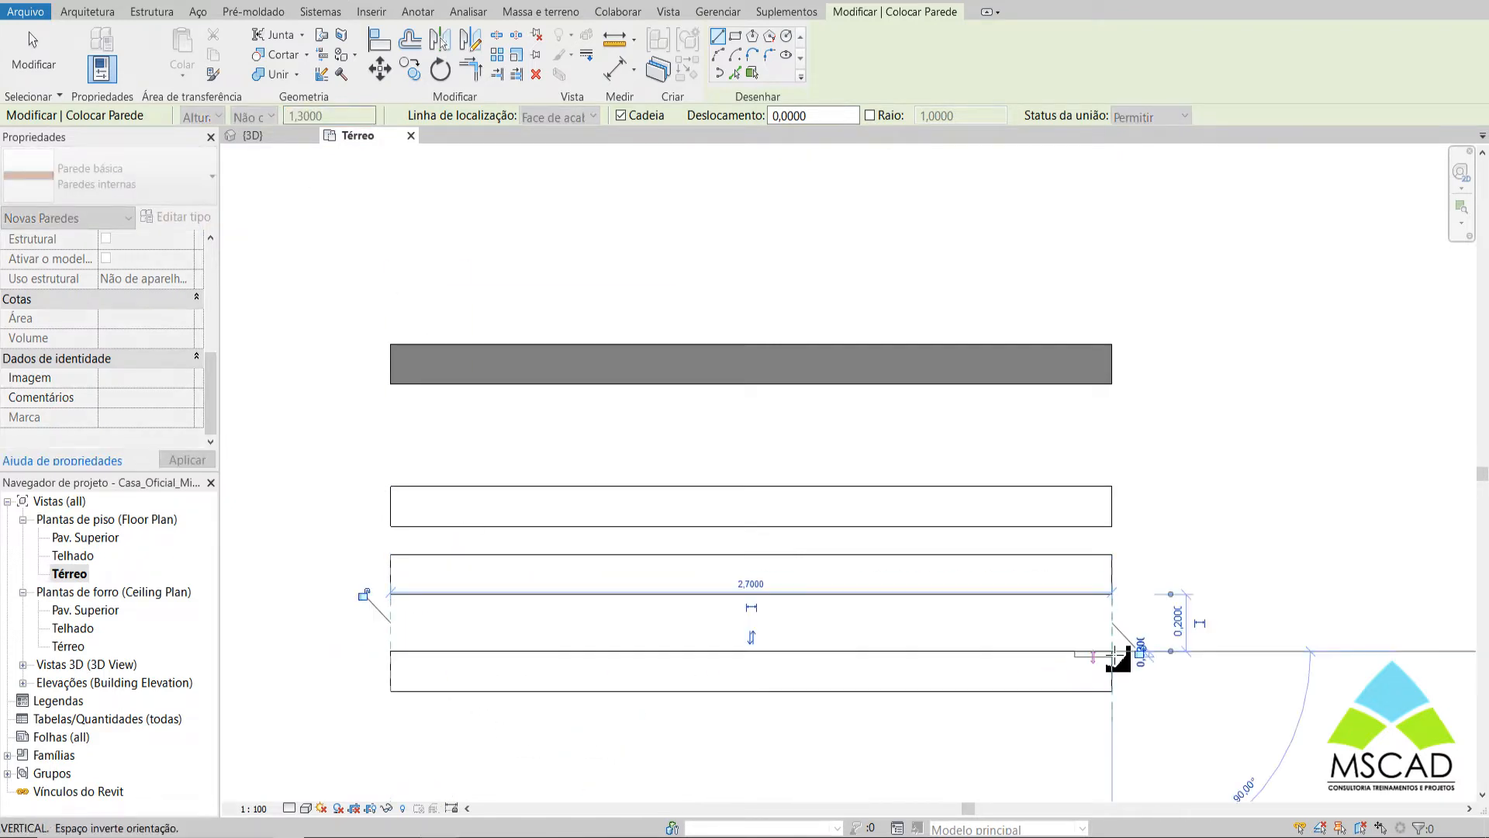
key(Escape)
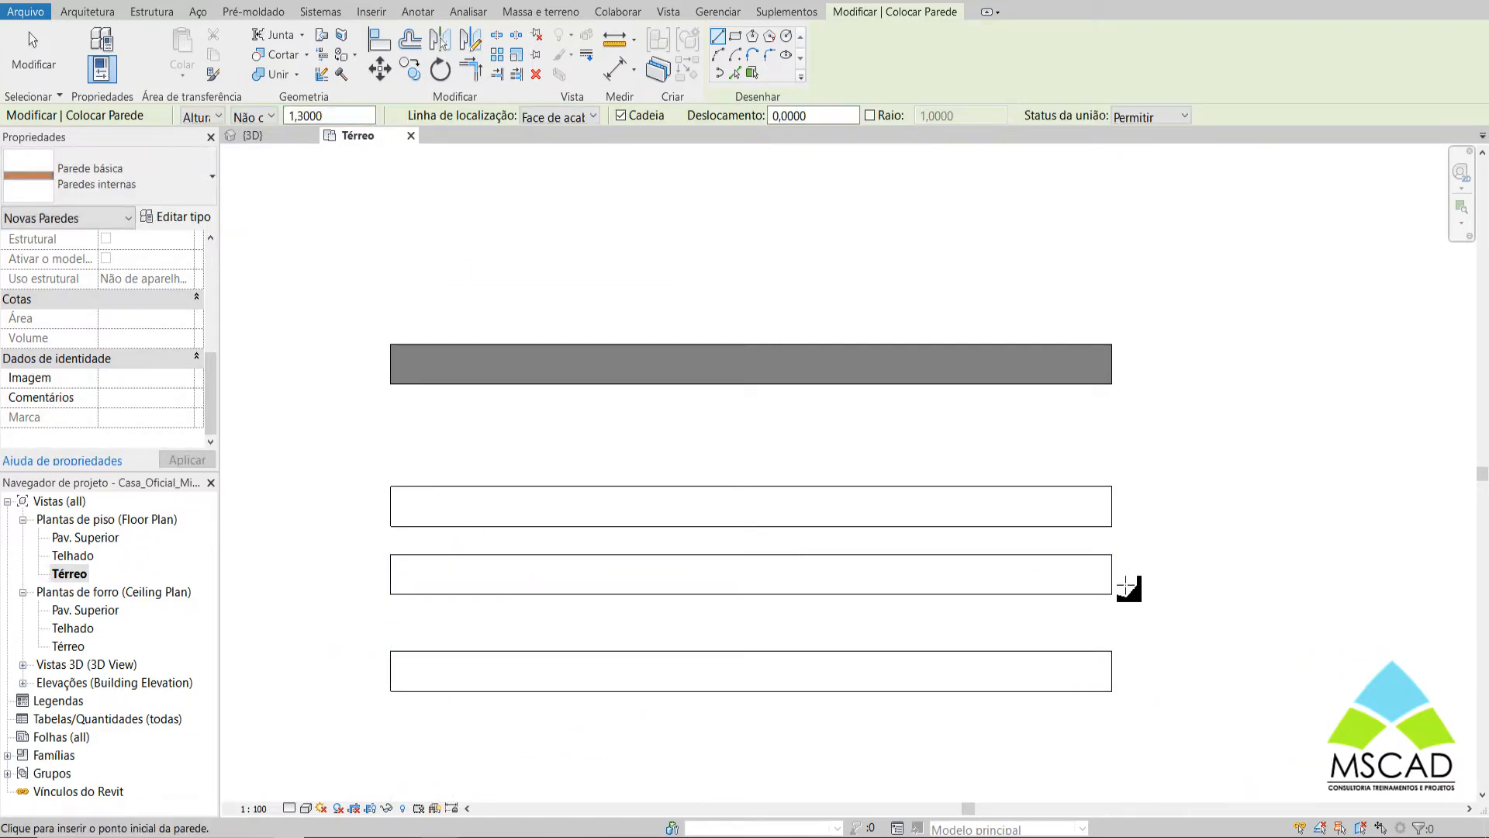
Draw a parallel wall of the same length with a height of 1.99 m below the 1.3 m high wall
double_click(344, 118)
text(1,99)
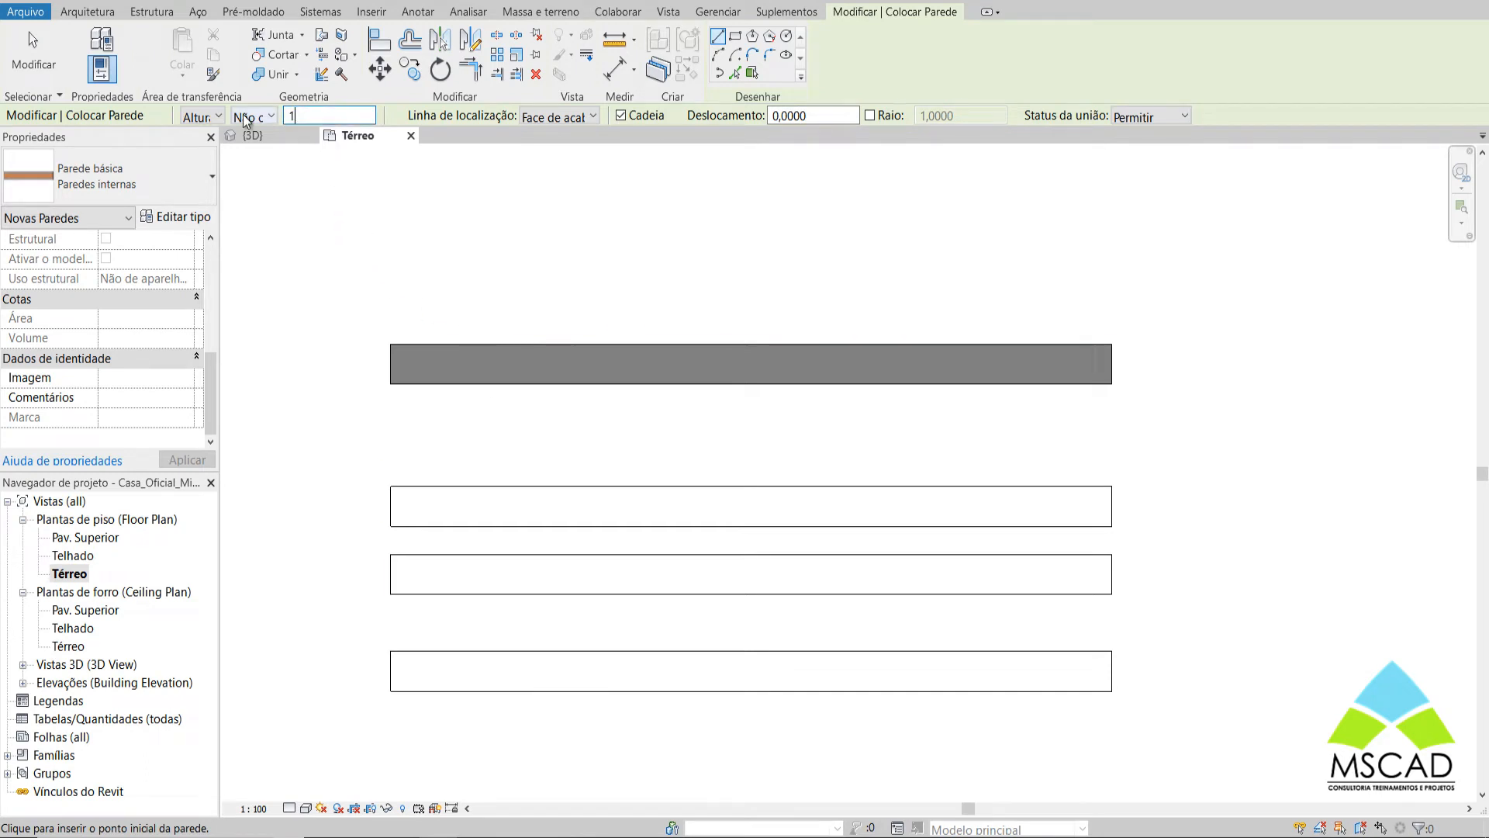
click(391, 736)
click(1114, 736)
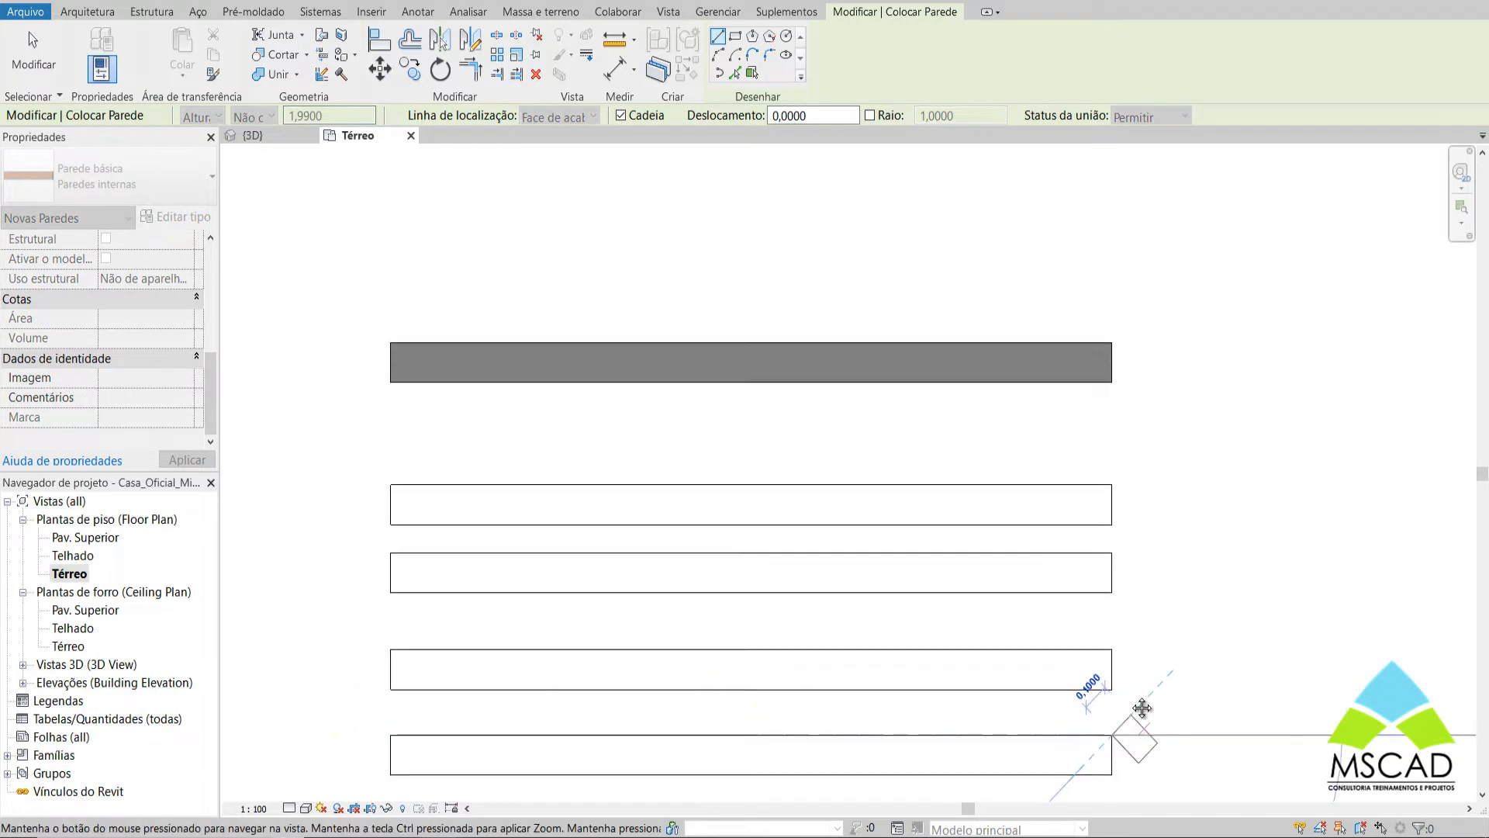
middle_drag(1142, 709, 1141, 588)
key(Escape)
Draw a parallel wall of the same length with a height of 2 m below the 1.99 m high wall
double_click(296, 118)
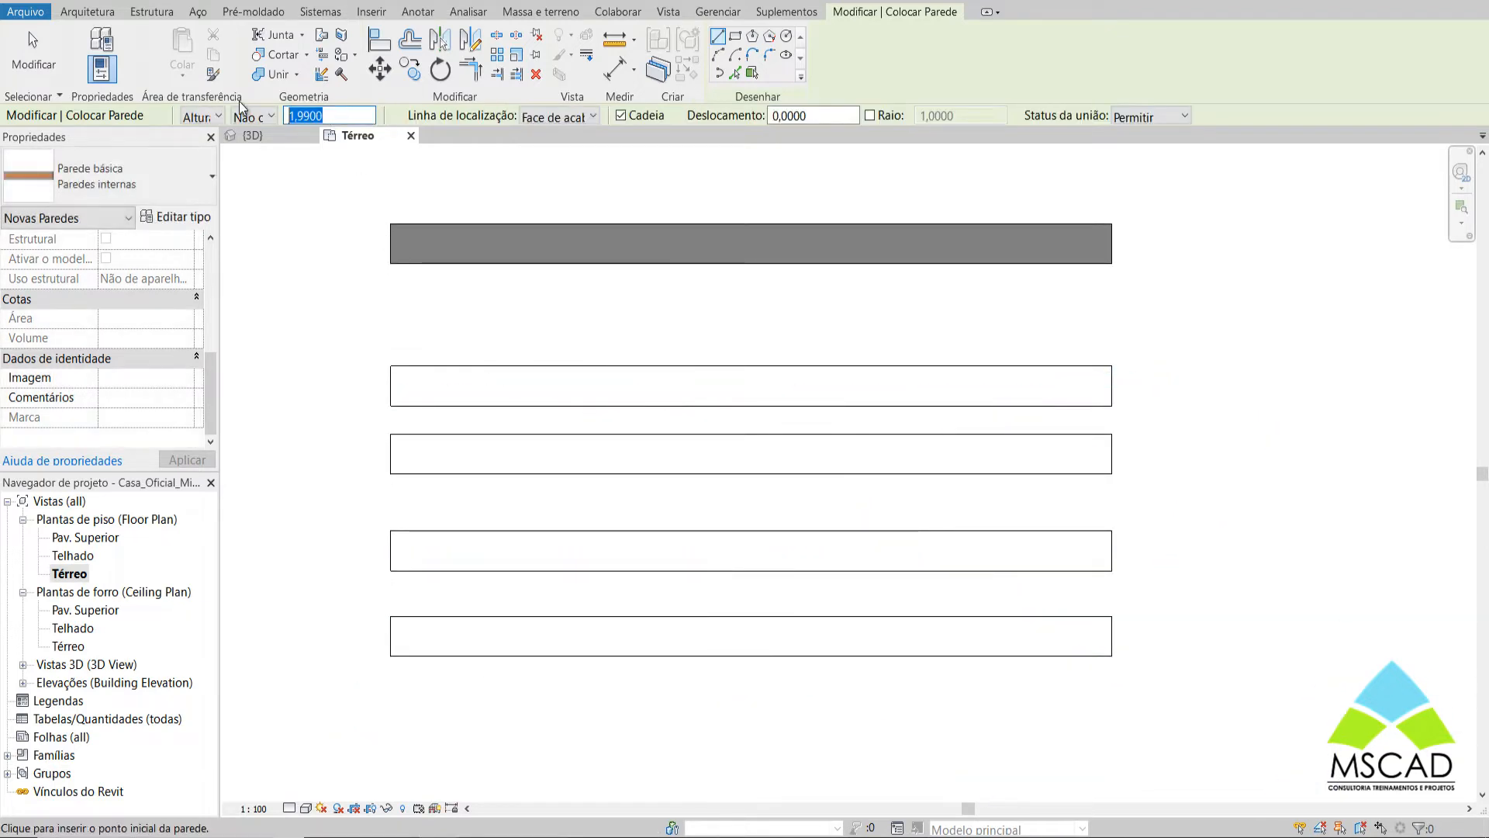
text(2)
click(392, 706)
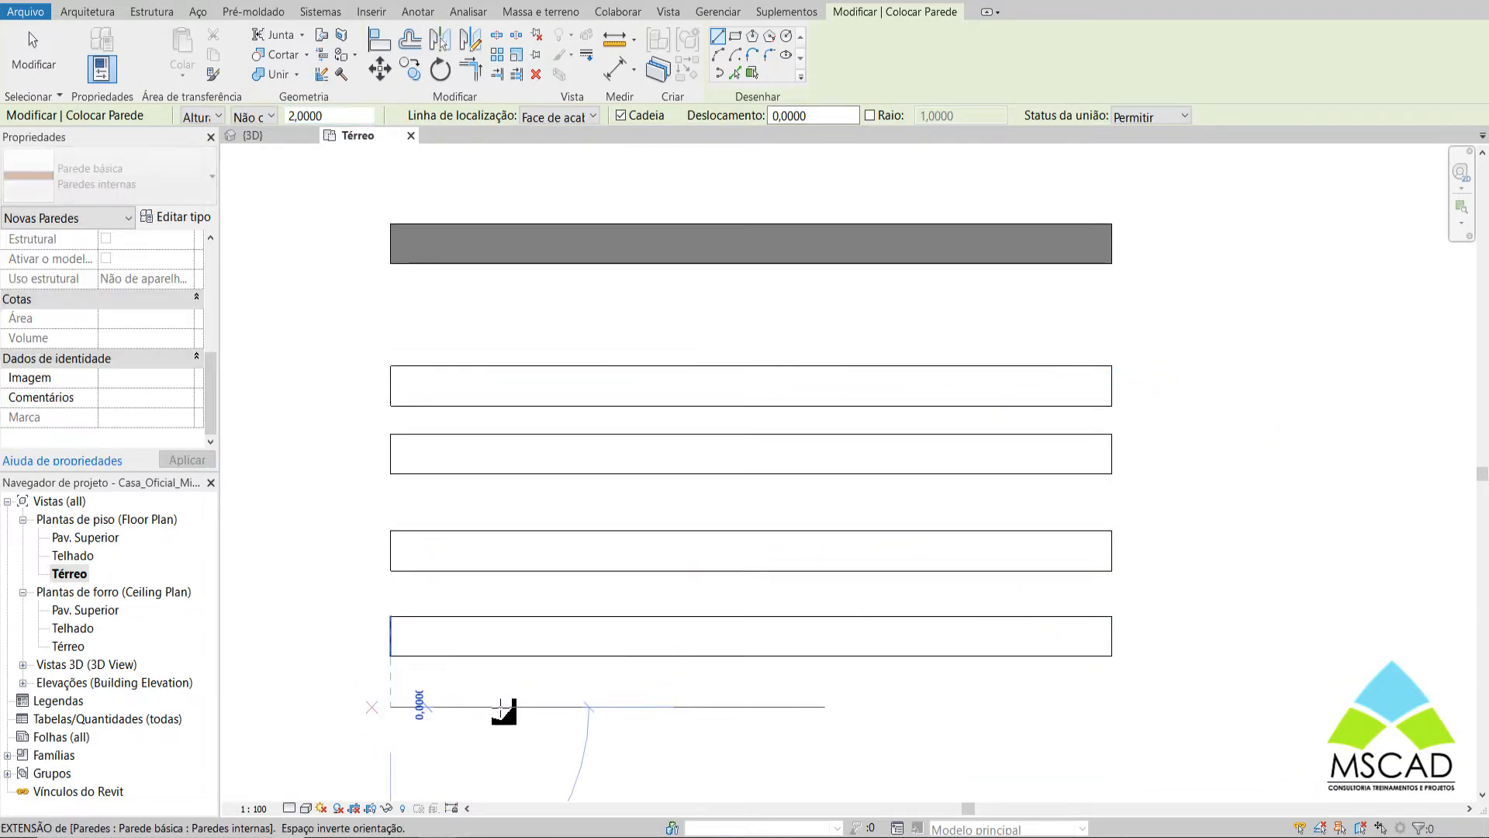
click(1112, 707)
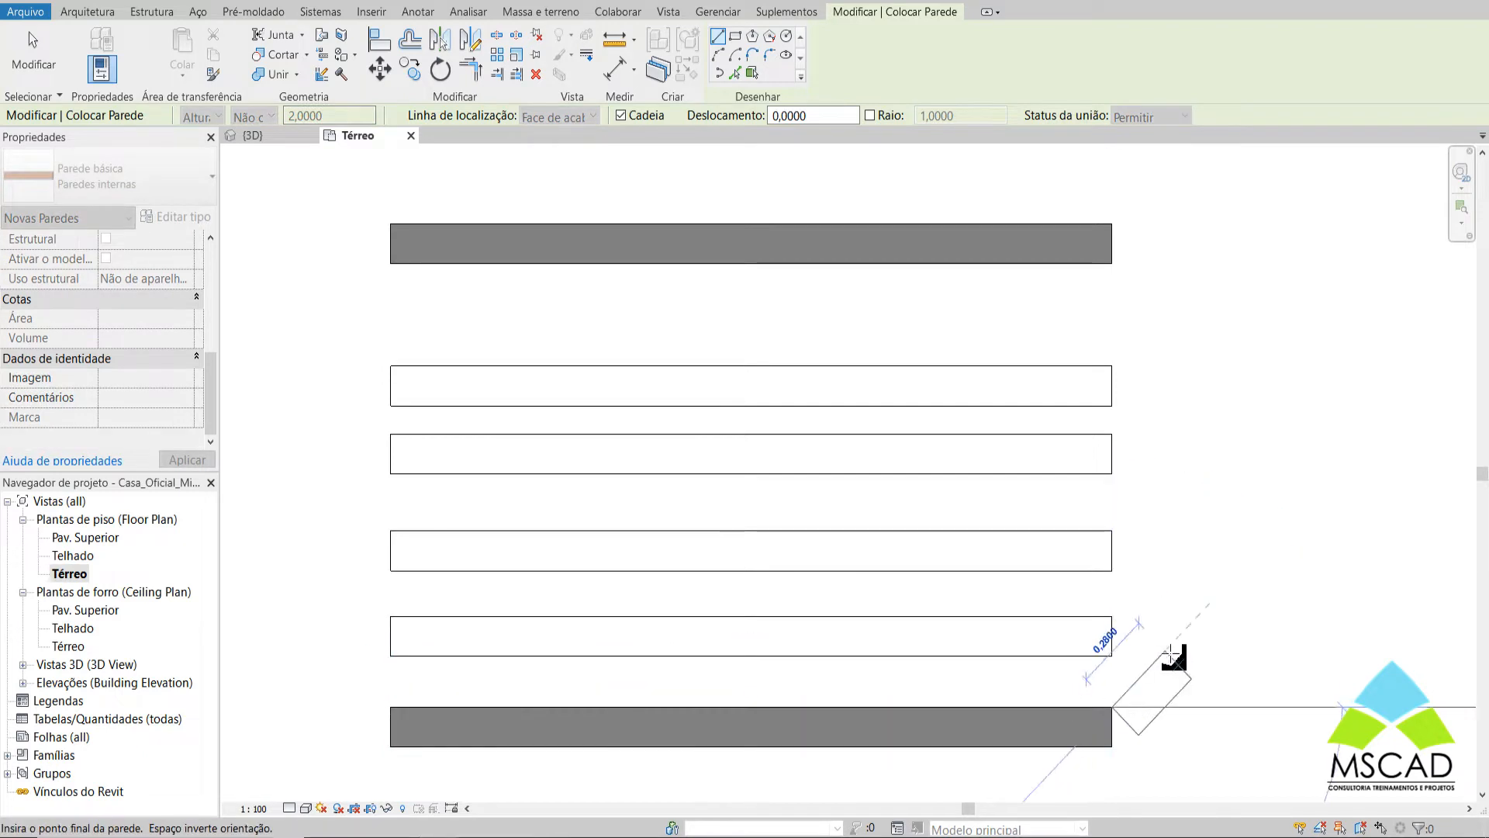
Finish placing walls and end the wall command in the Térreo plan
key(Escape)
scroll(1230, 641, down, 2)
middle_drag(1230, 641, 1137, 605)
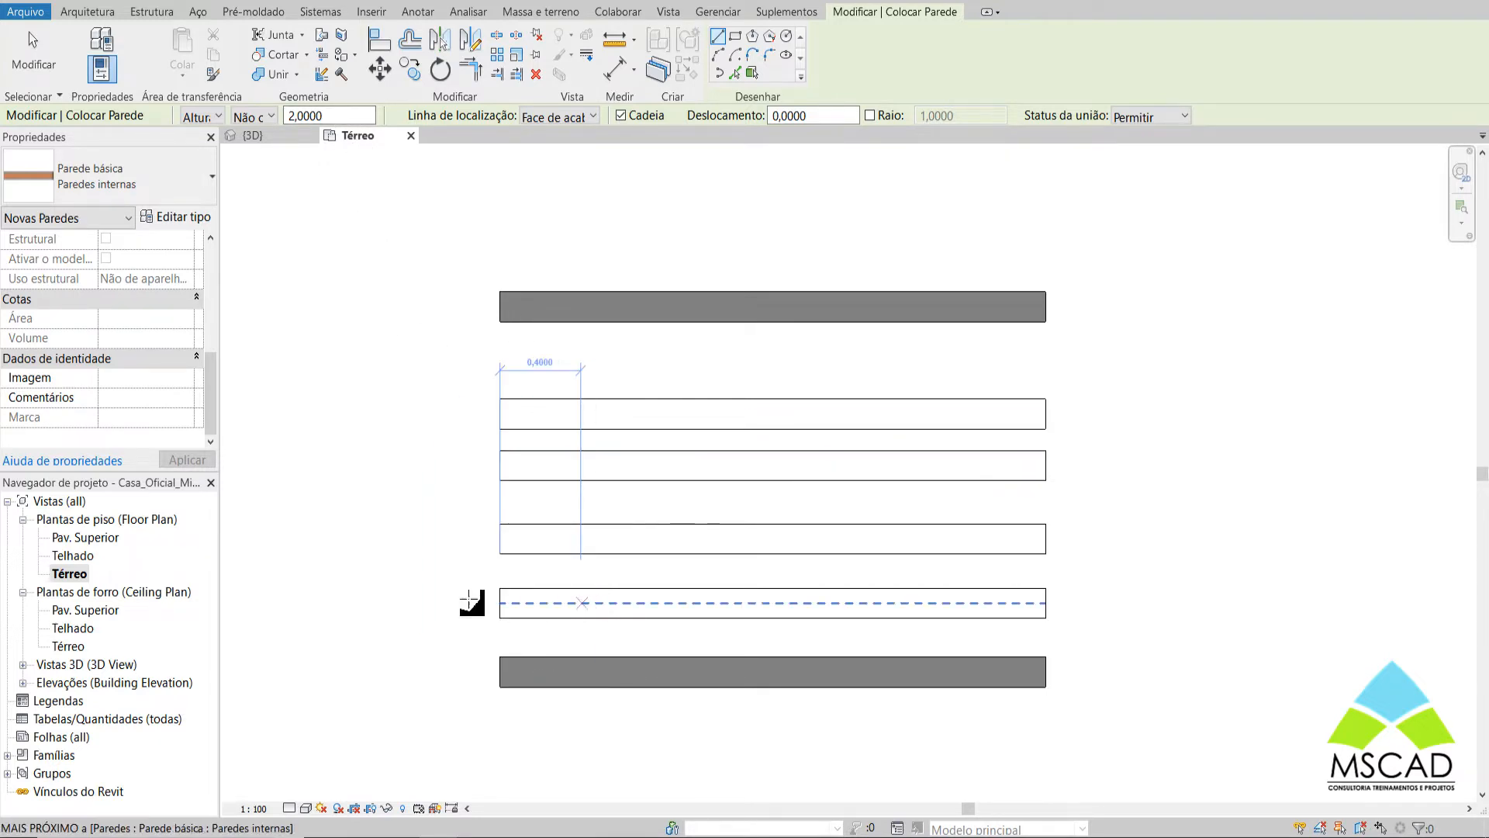
key(Escape)
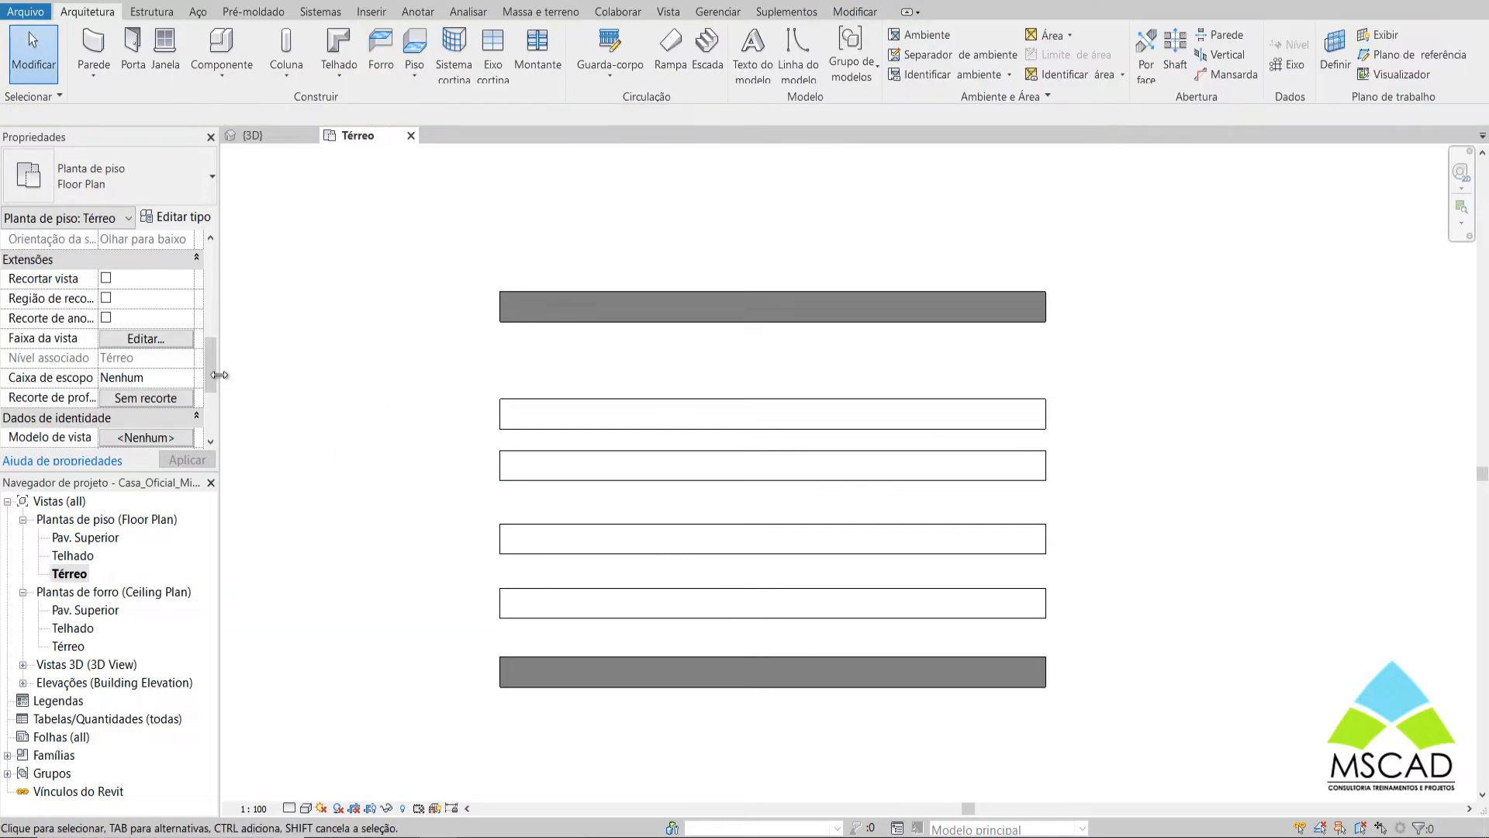
Check the cut plane offset in the Térreo plan's view range and try Nível acima (Pav. Superior) as the top level
scroll(216, 365, up, 1)
click(123, 381)
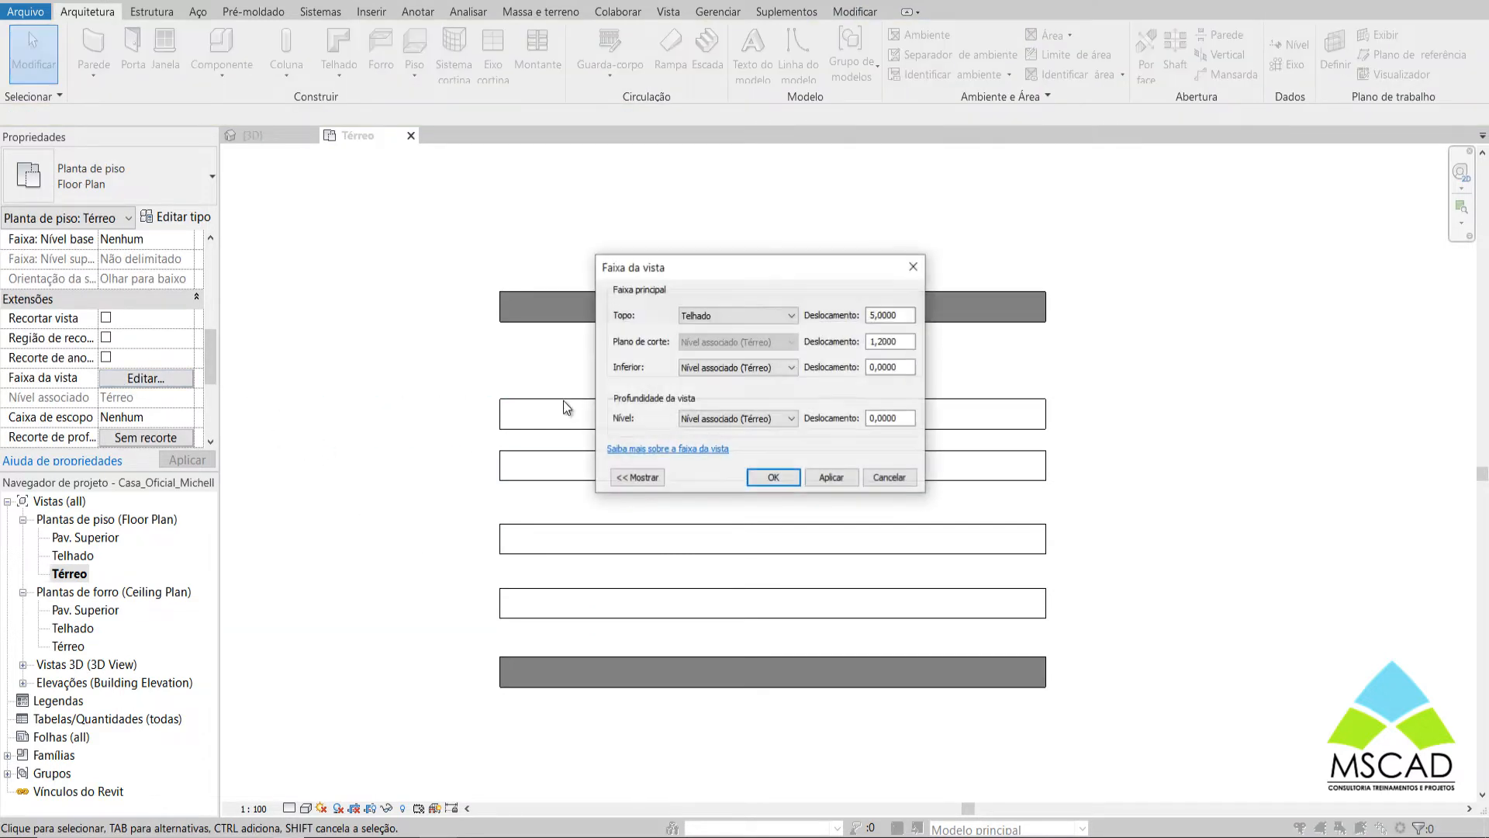
double_click(888, 342)
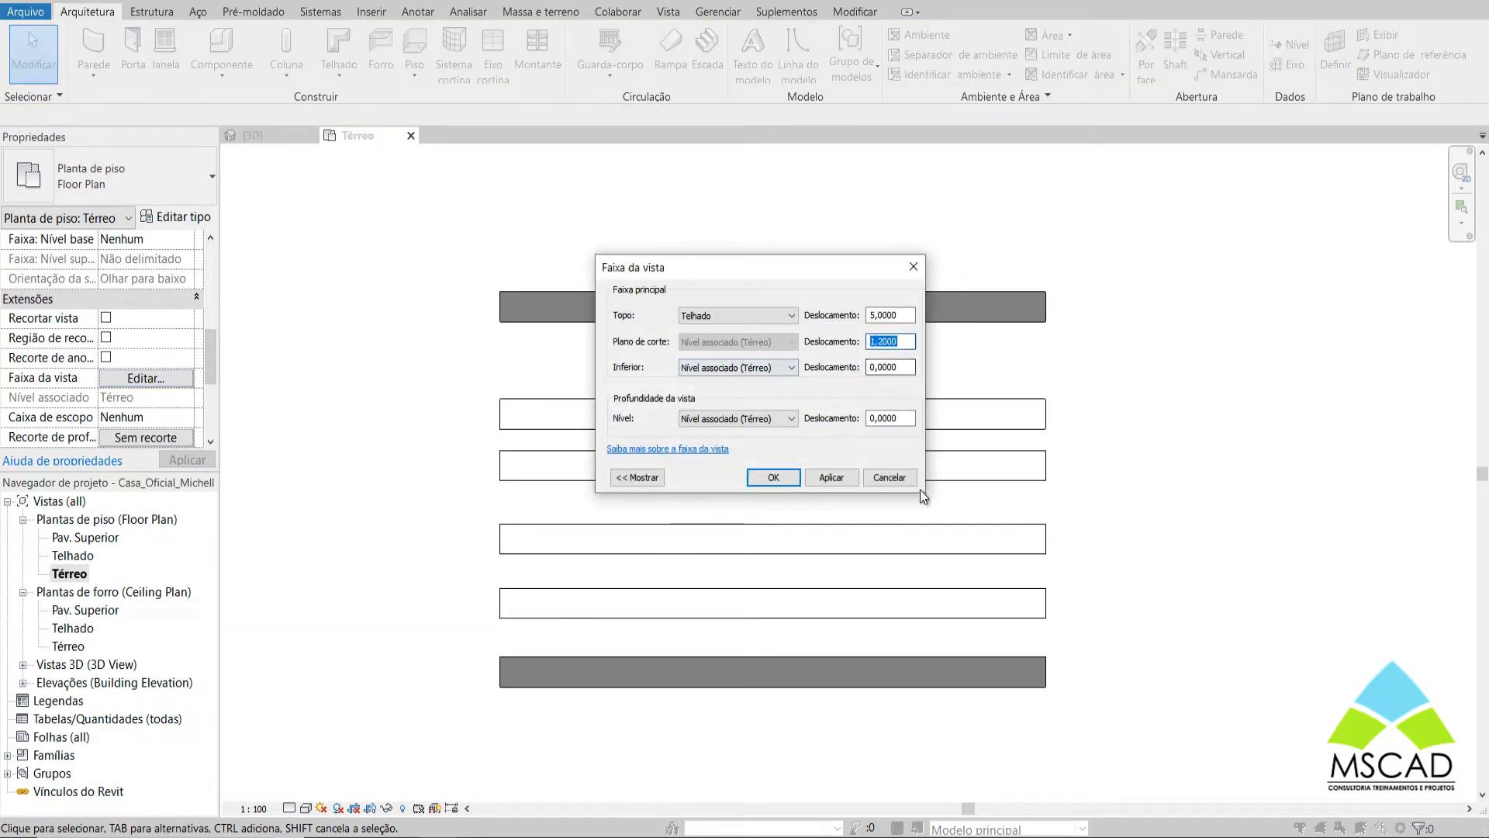
click(758, 317)
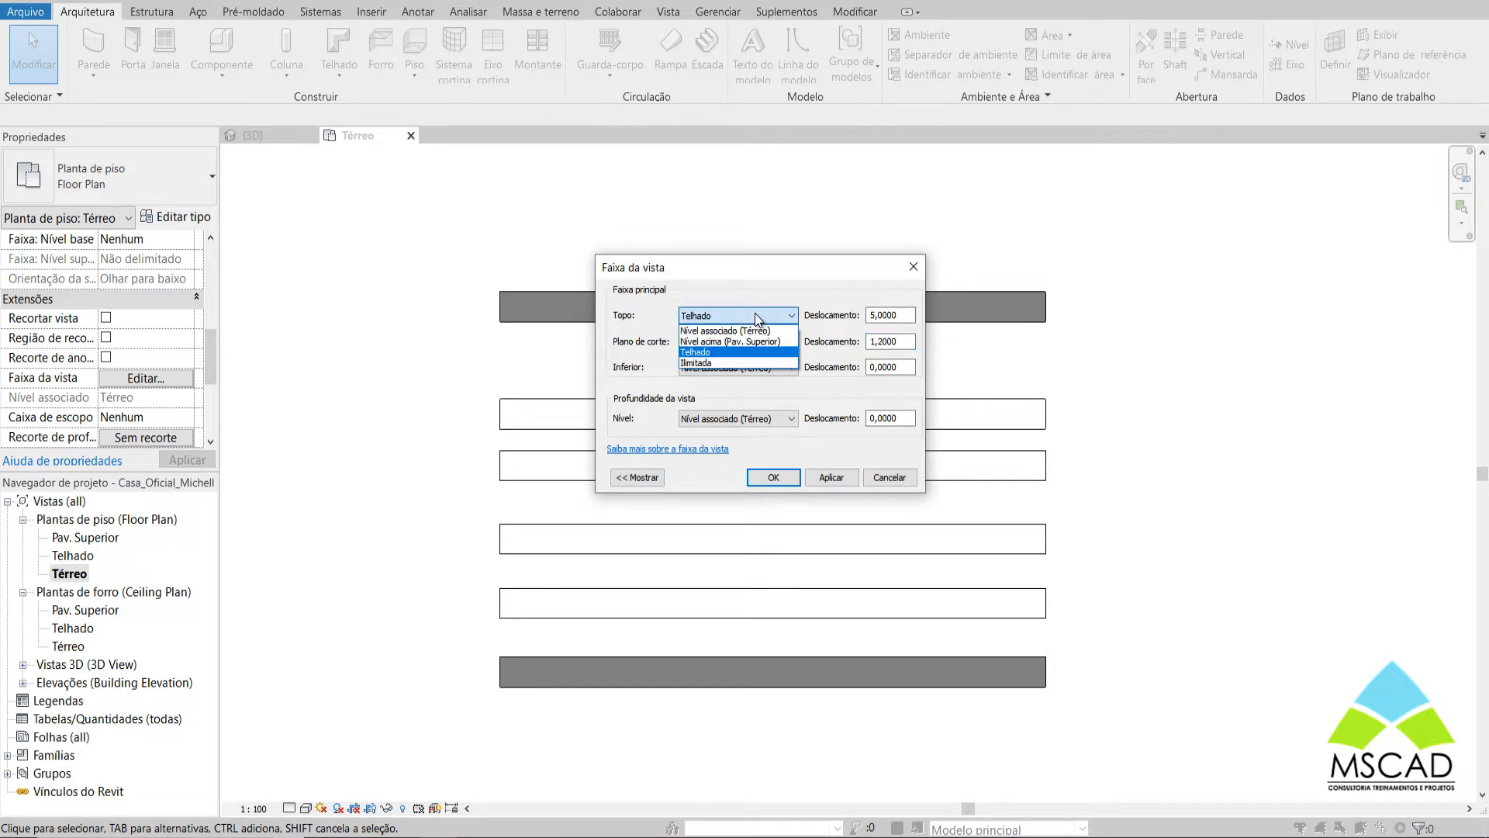
click(741, 342)
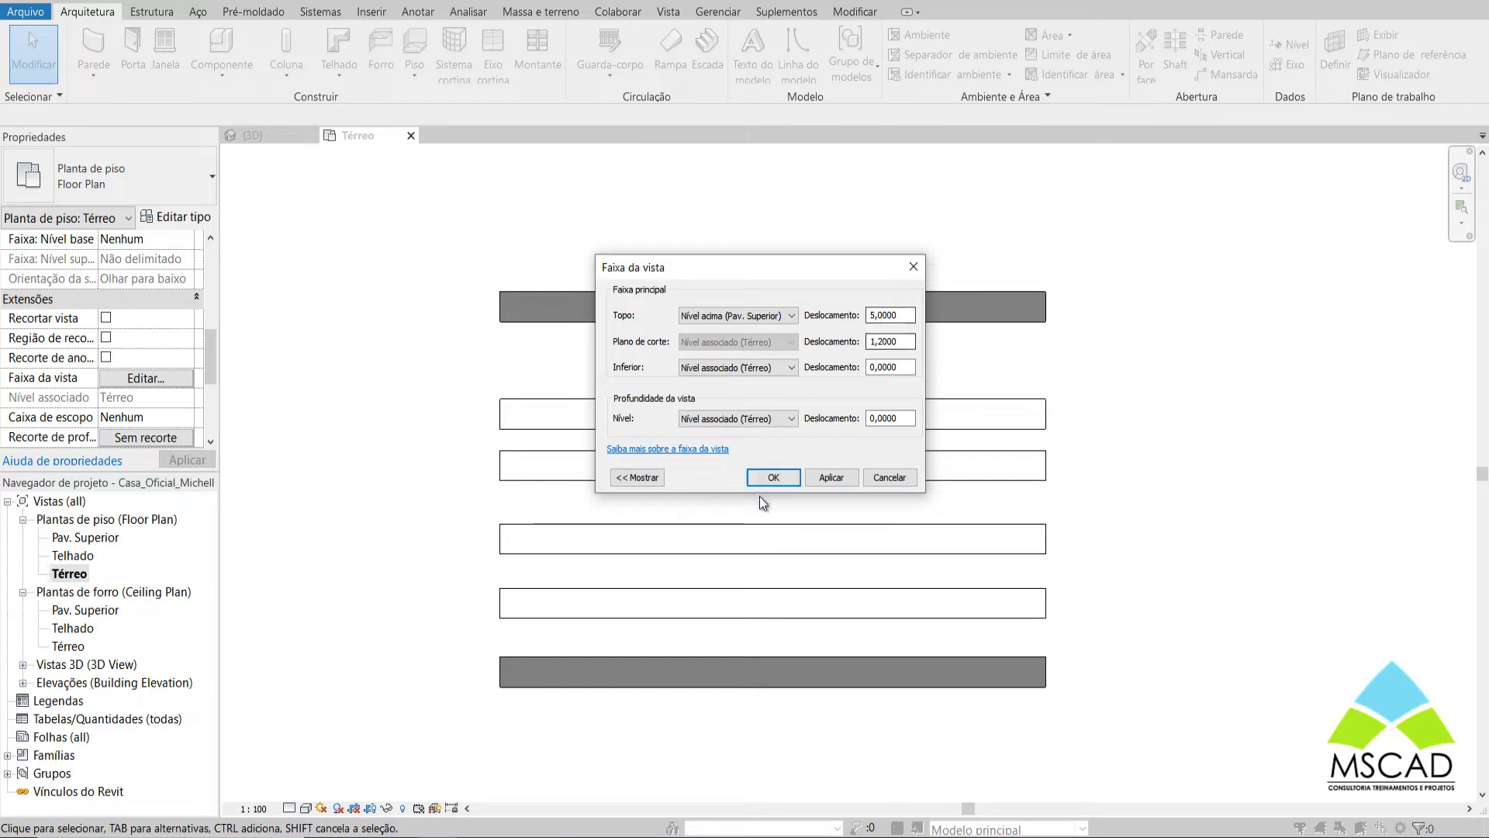
click(873, 477)
Inspect the coarse-scale fill pattern in the type properties of the uppermost wall
middle_drag(1155, 556, 1154, 542)
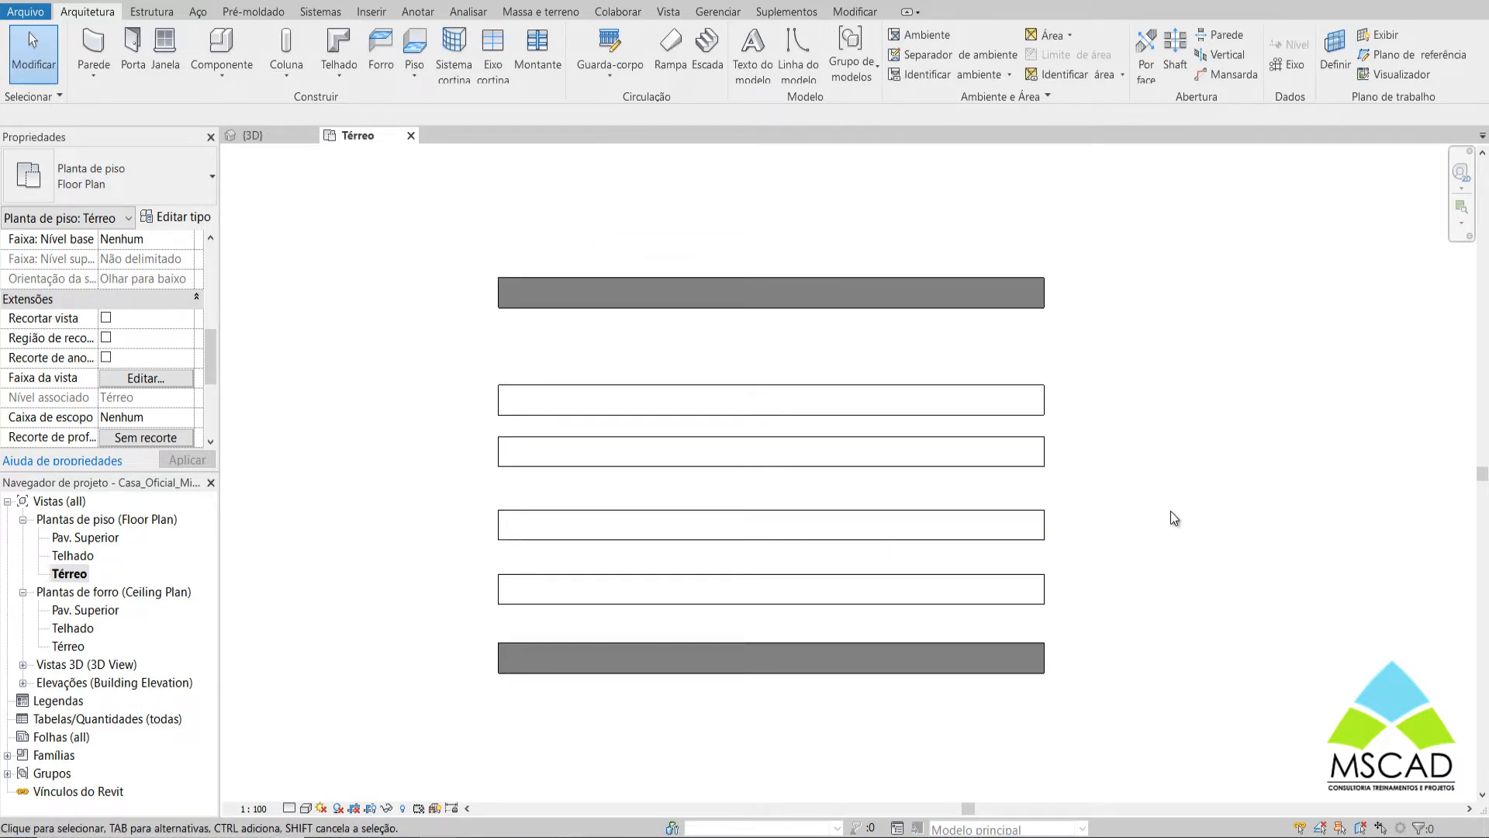
click(642, 303)
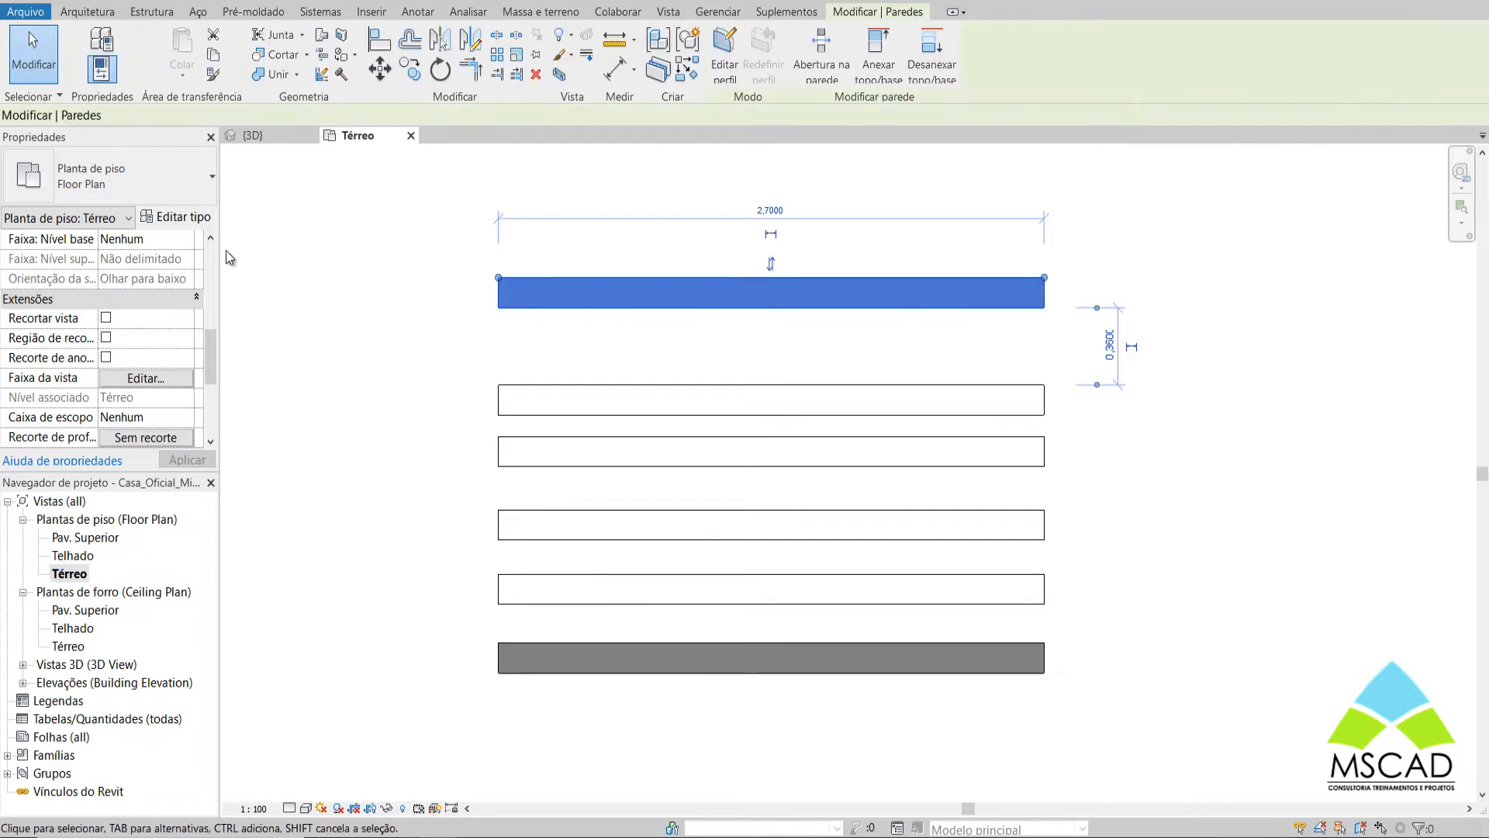
click(176, 217)
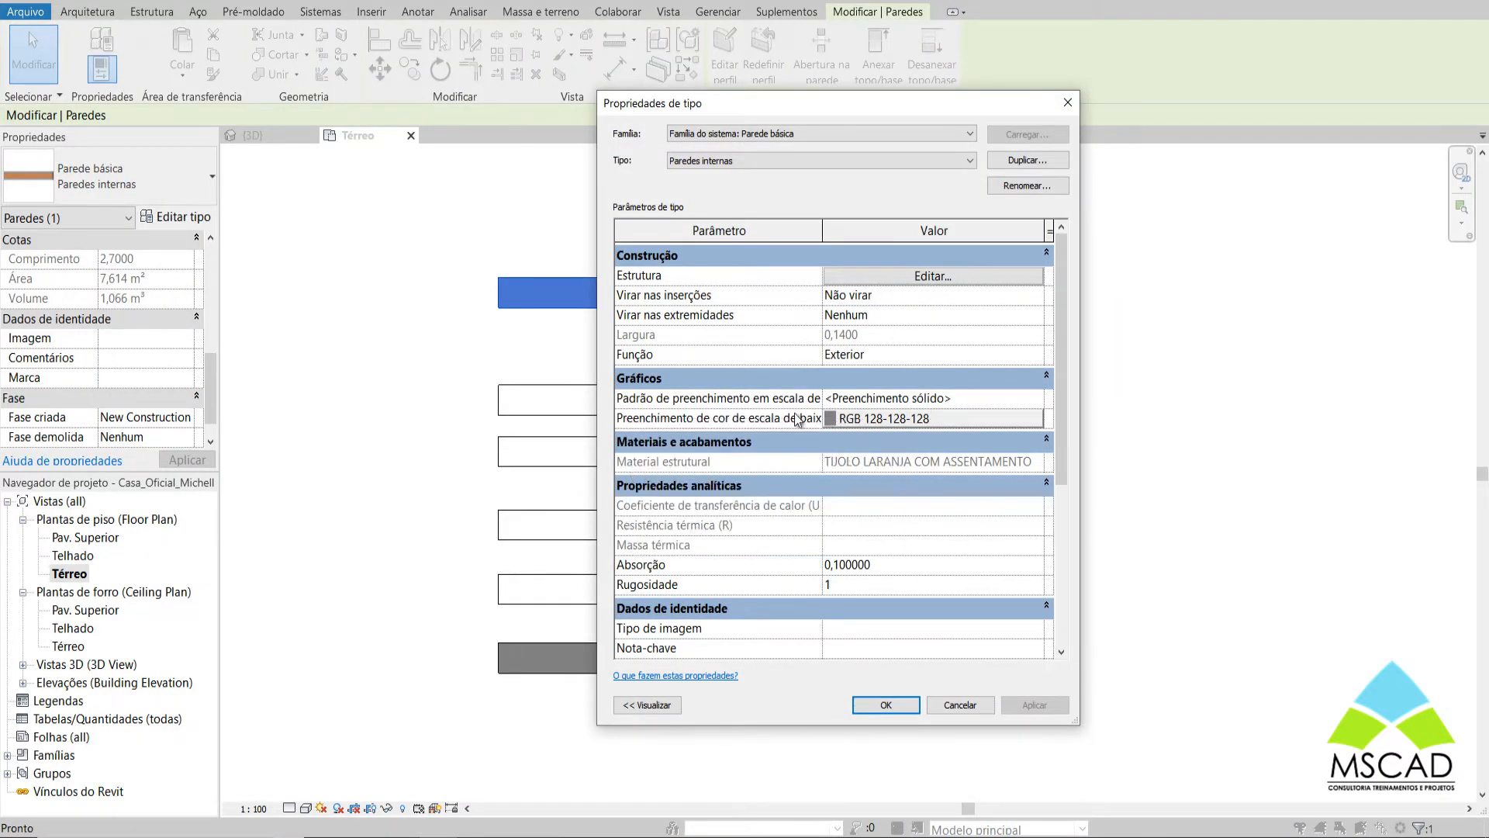
click(885, 403)
click(1038, 398)
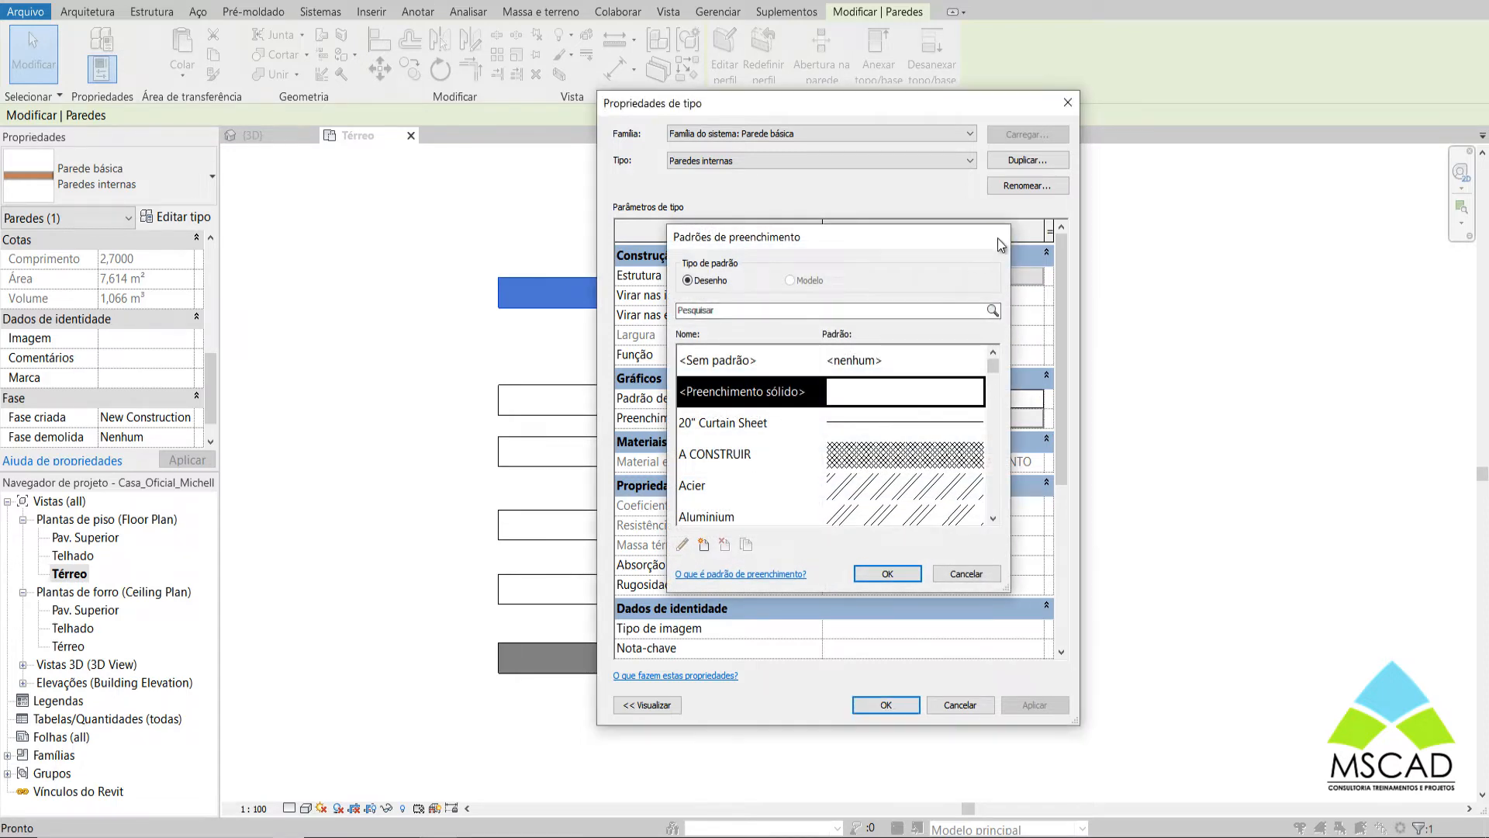
click(999, 237)
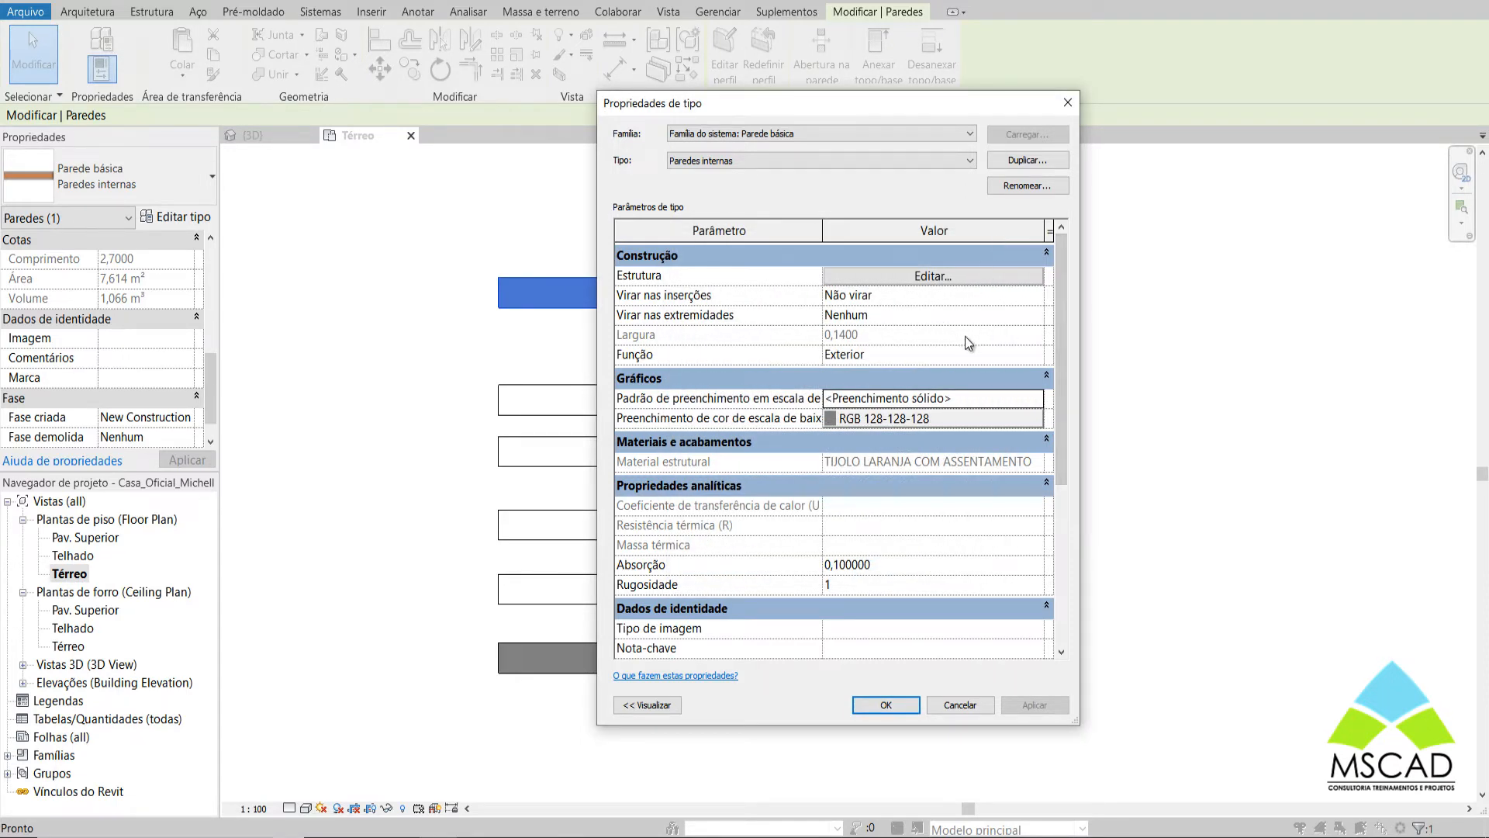
Inspect the cut pattern of the TIJOLO LARANJA COM ASSENTAMENTO UNIFORME material in the wall type's structural layer
click(937, 278)
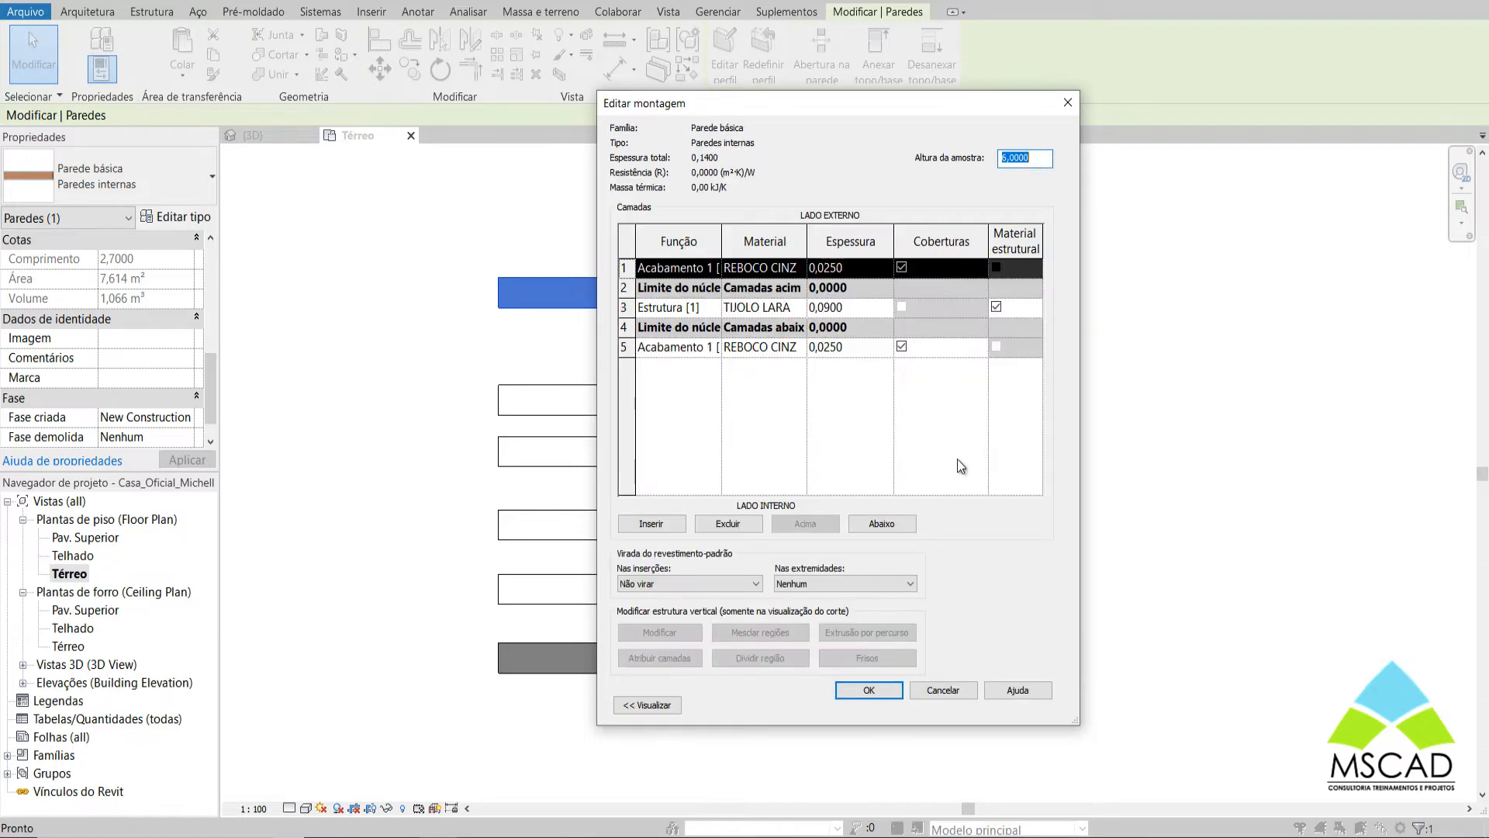
click(758, 310)
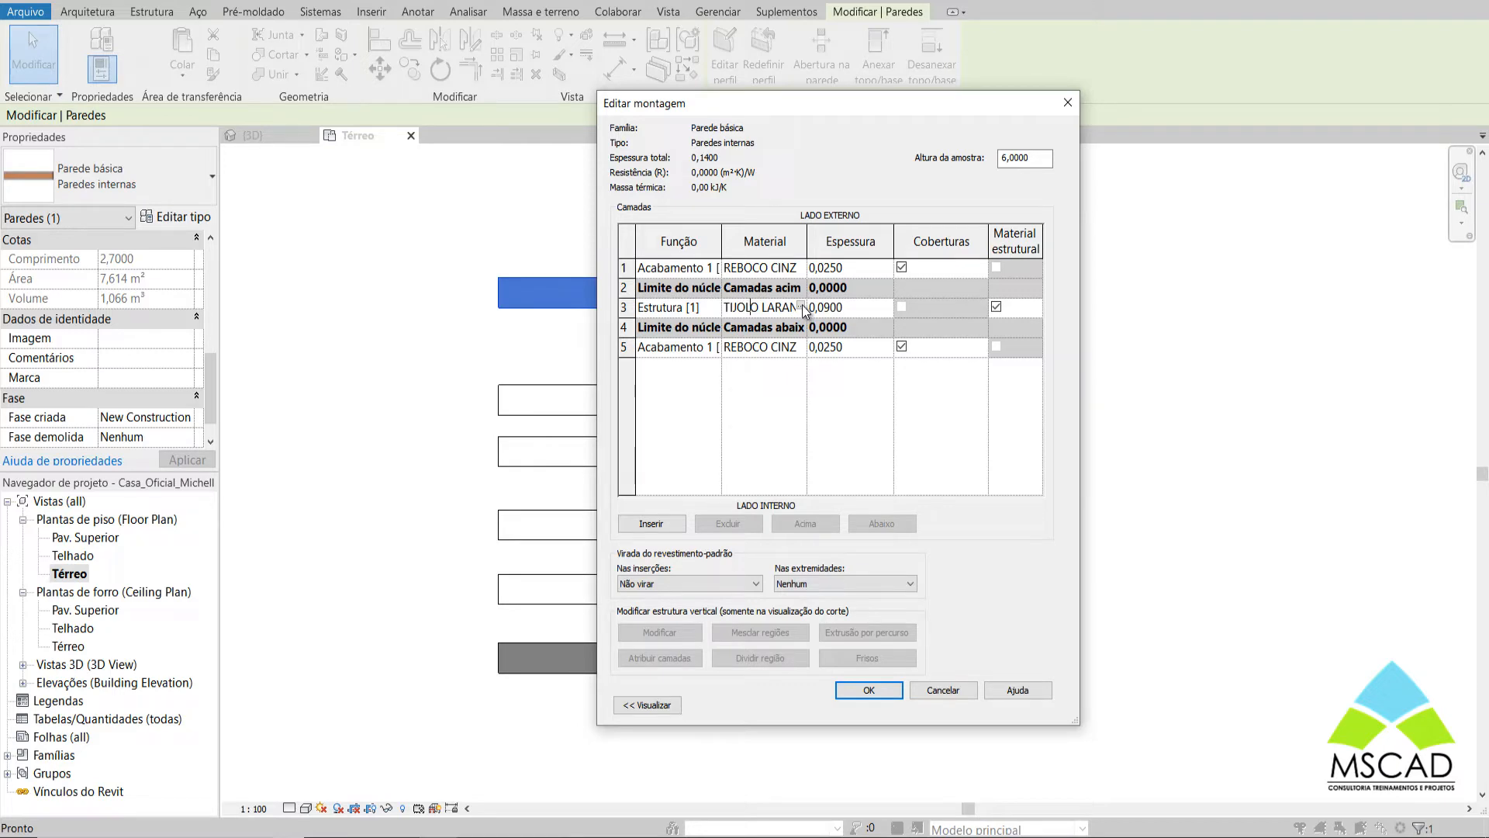
click(801, 306)
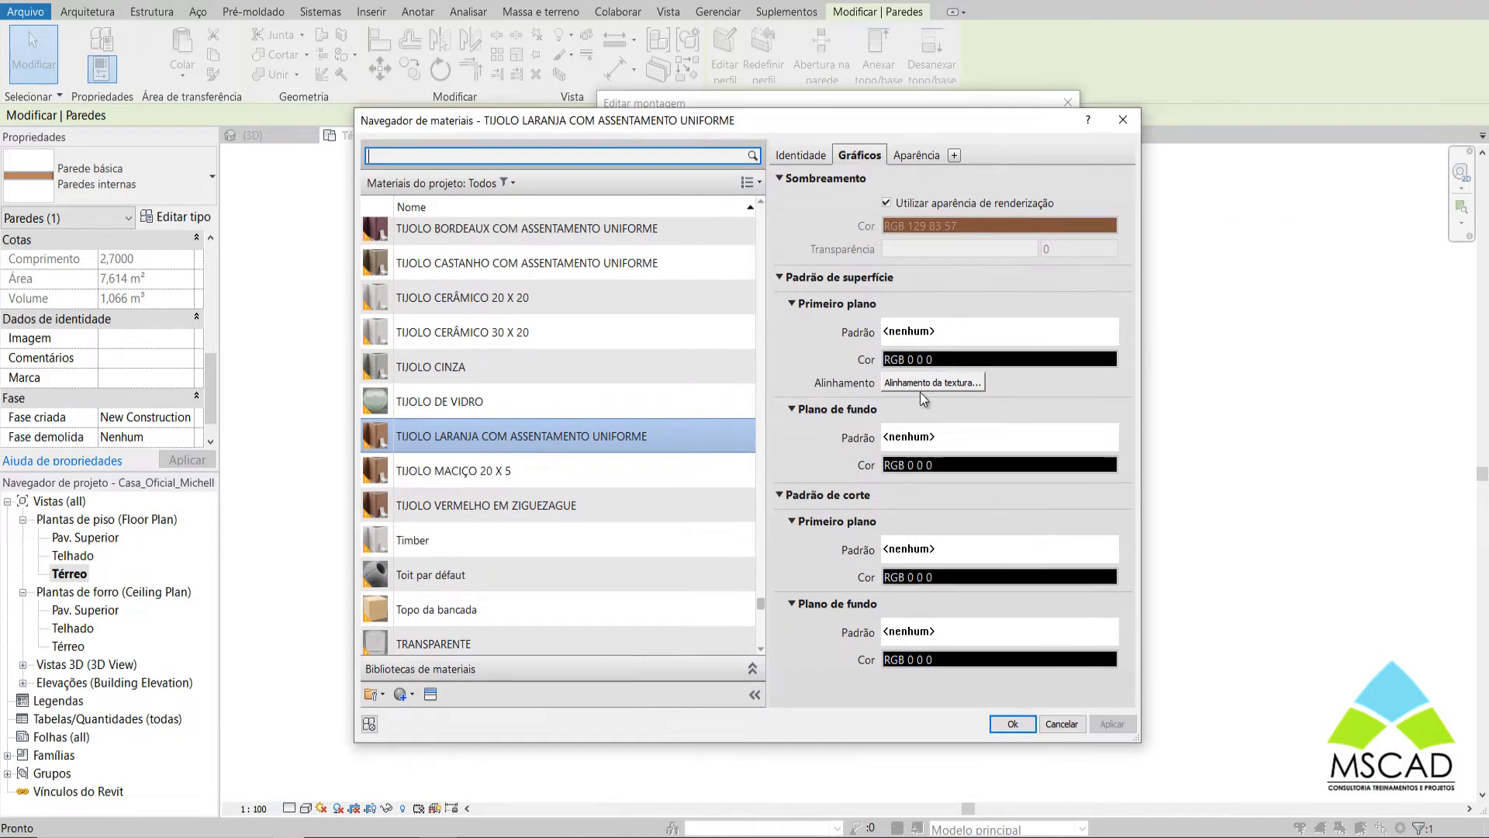
click(931, 550)
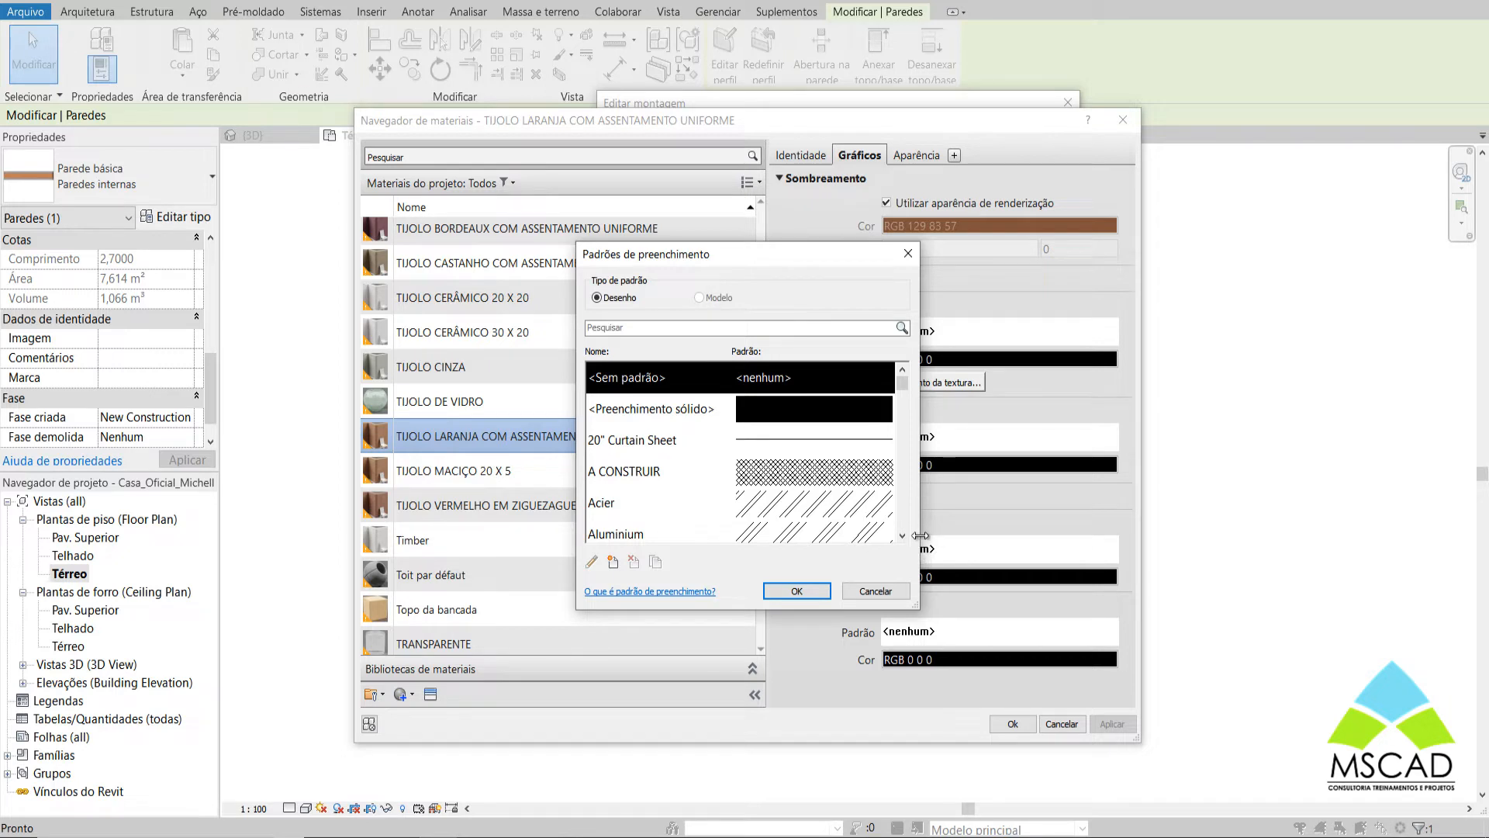
click(875, 591)
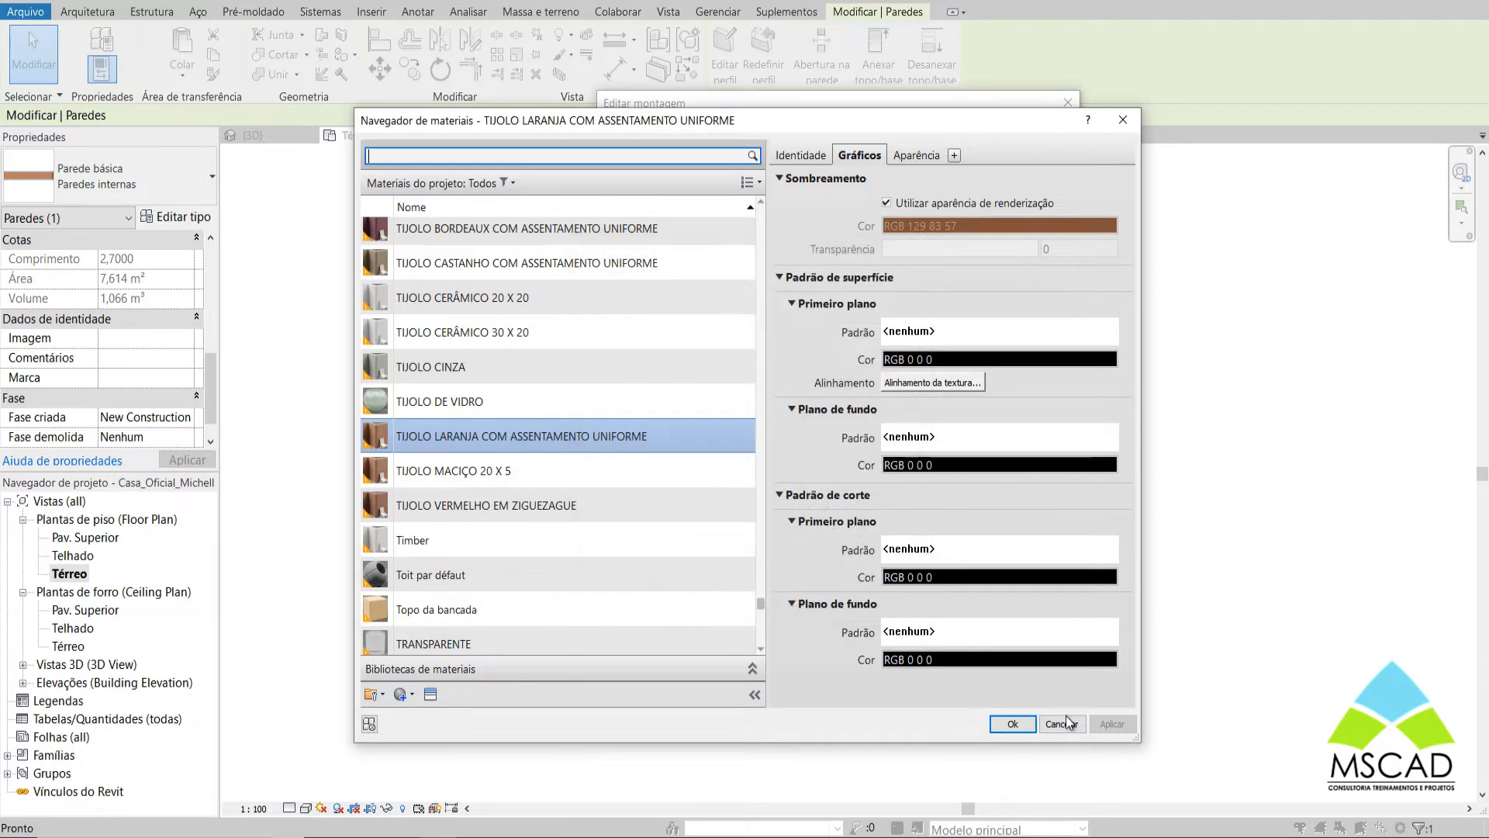
click(1061, 724)
click(1069, 110)
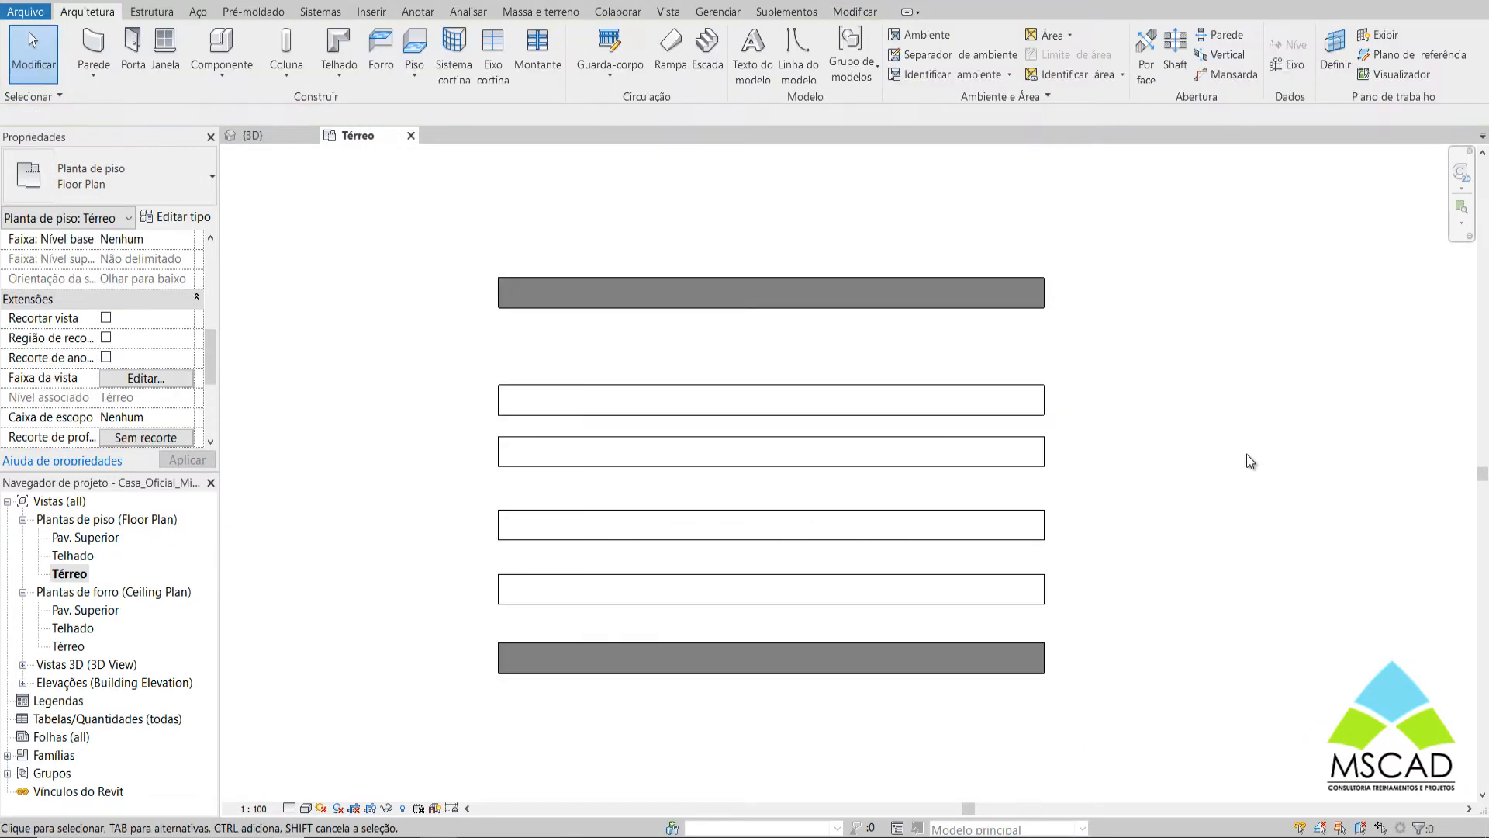
Override the projection line color of the Paredes category to blue (Azul) in the Térreo plan's visibility graphics
click(668, 12)
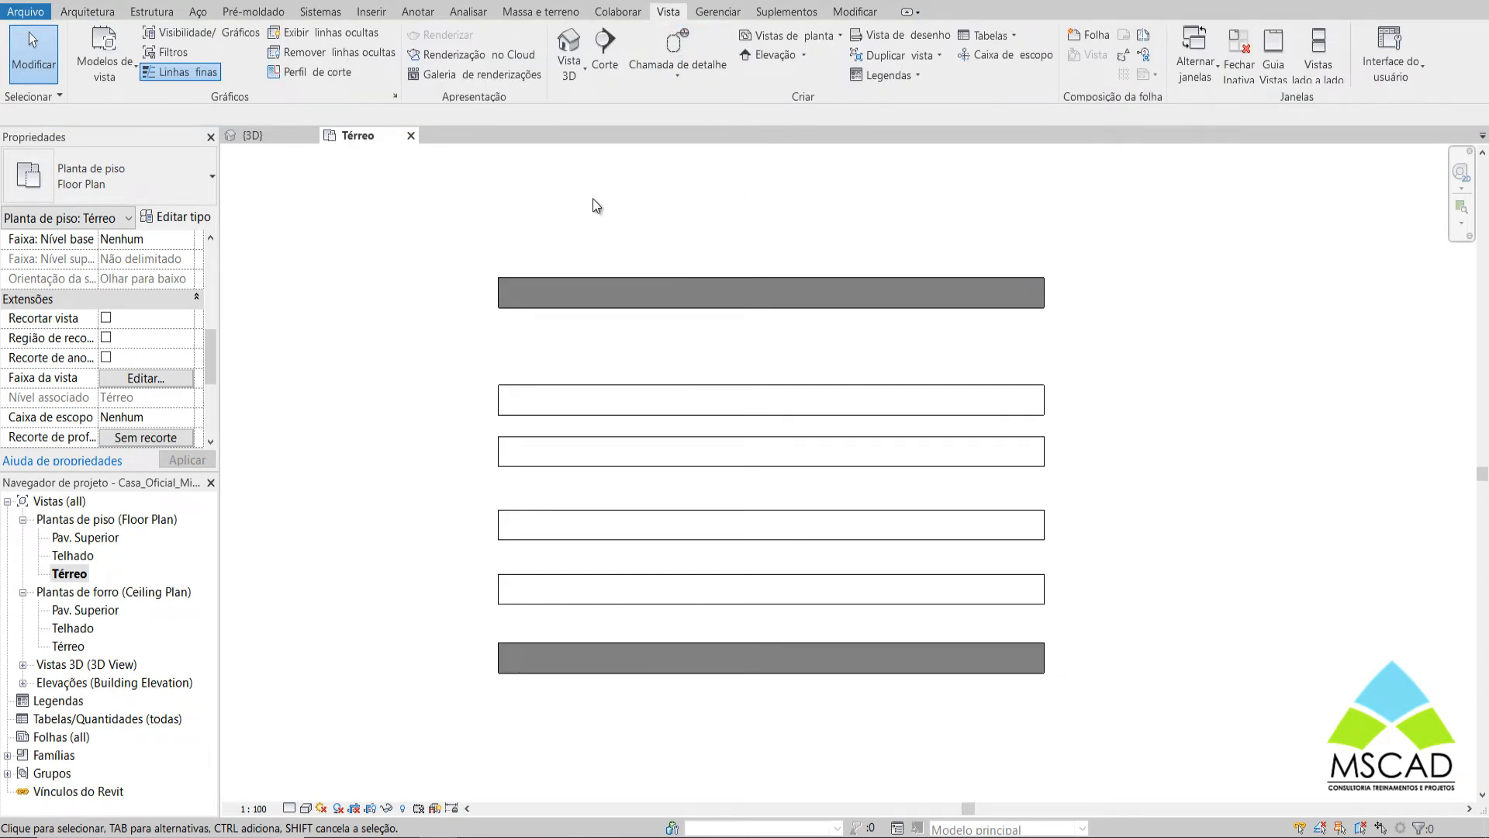
click(217, 41)
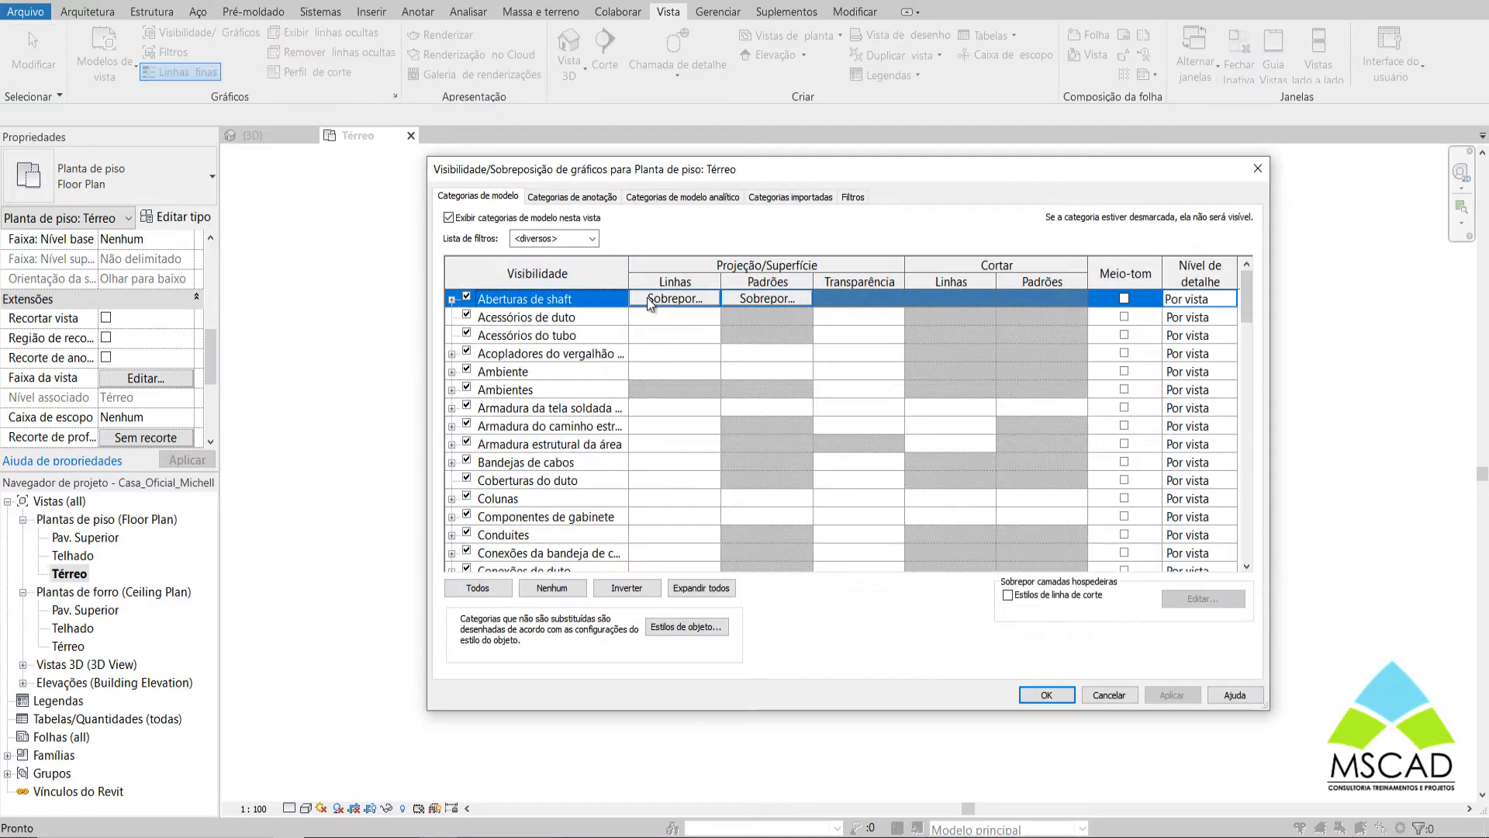
drag(597, 130, 570, 111)
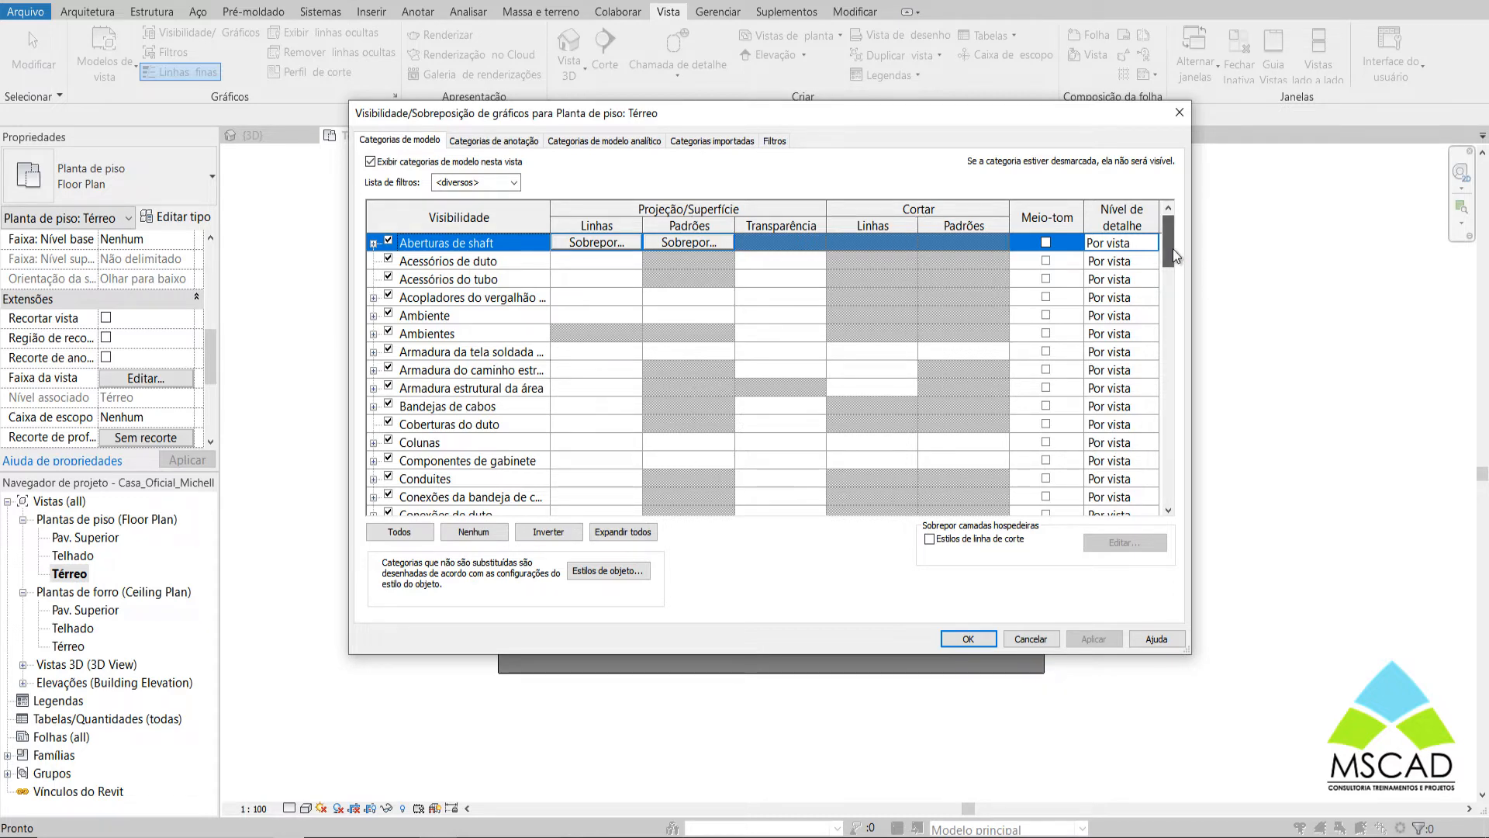
drag(1173, 248, 1152, 401)
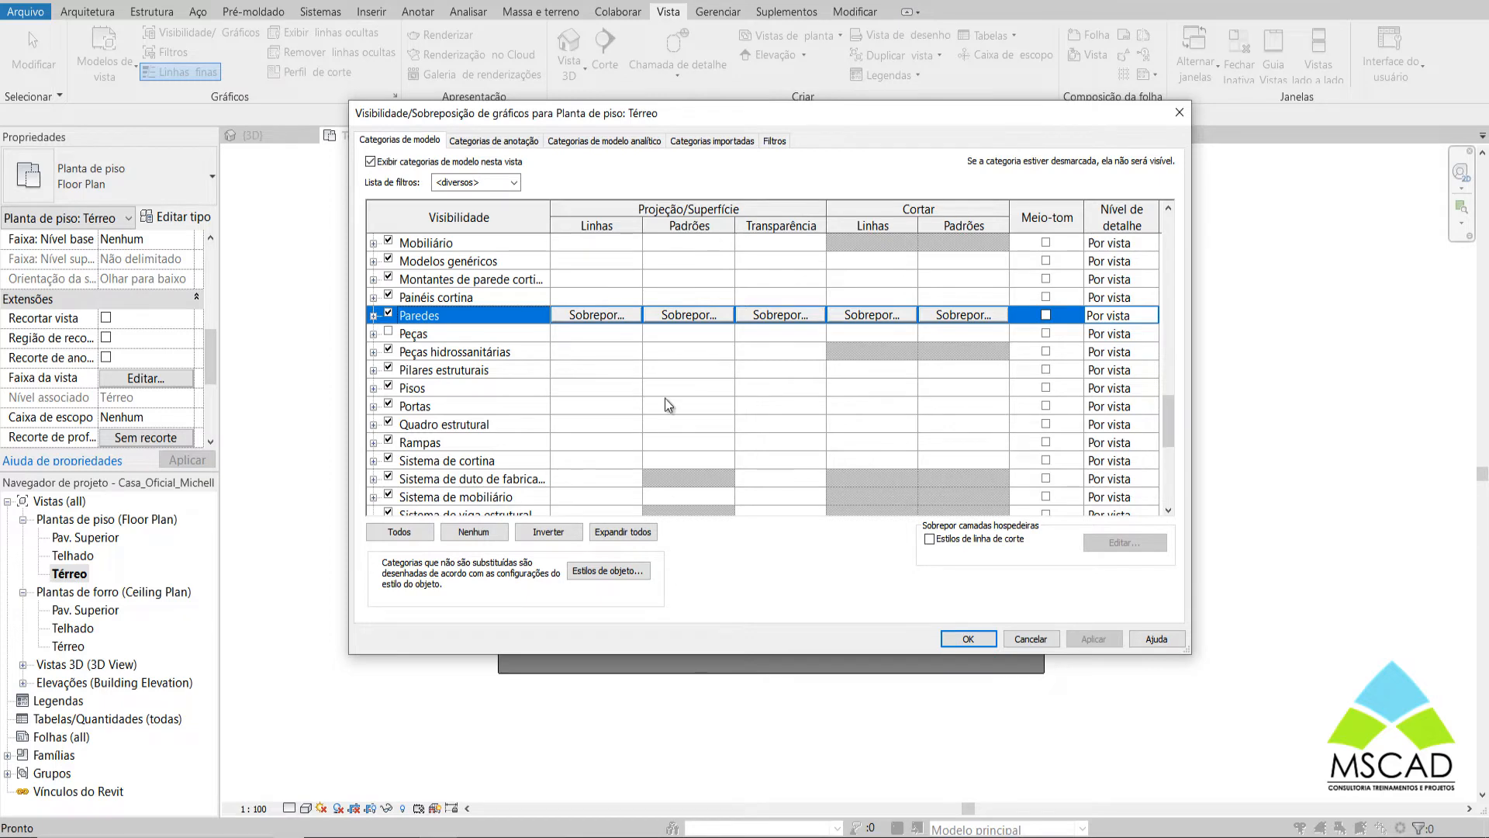
drag(687, 127, 935, 222)
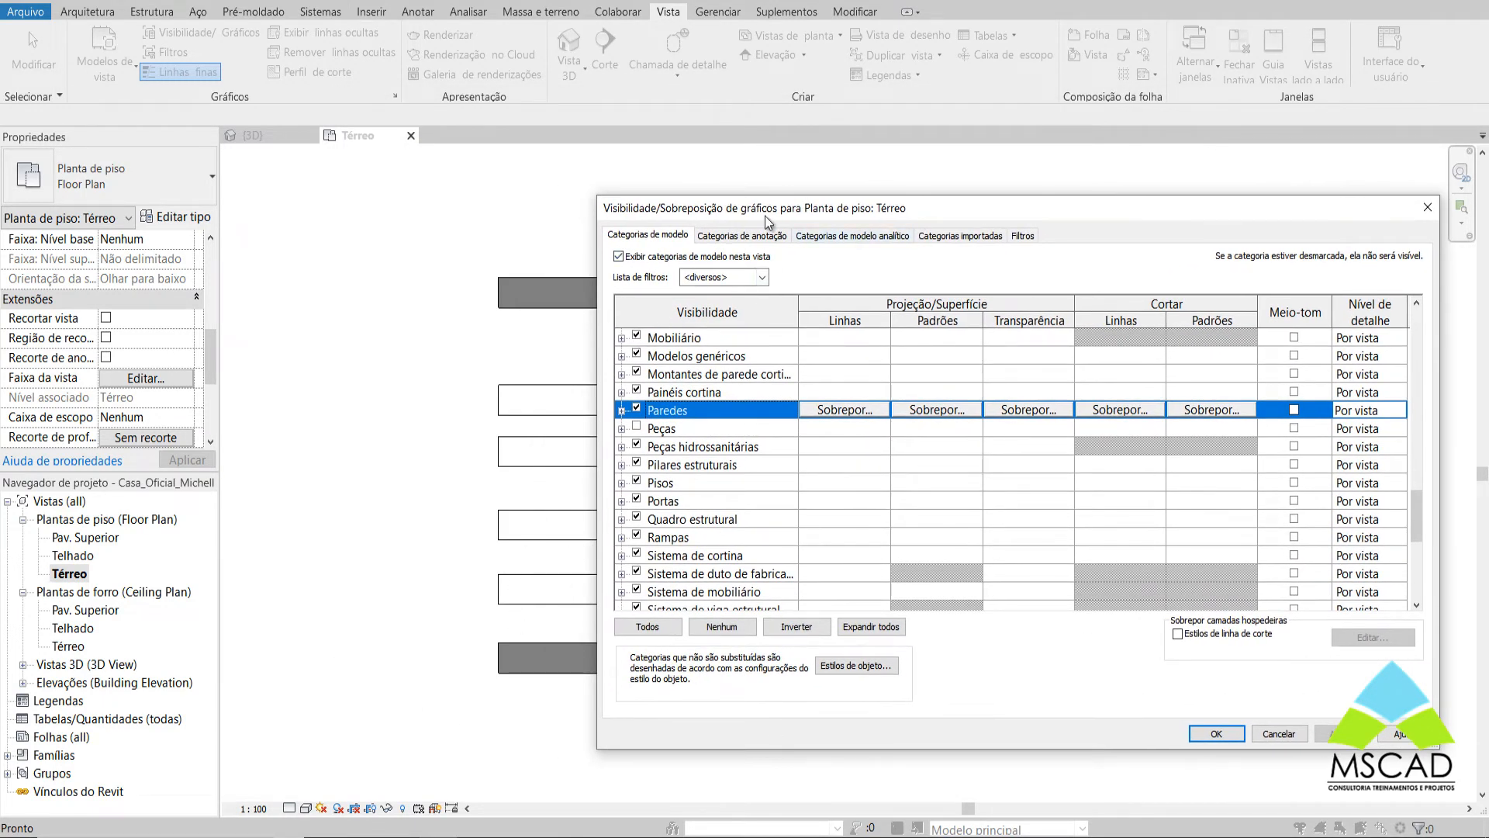
drag(765, 216, 569, 157)
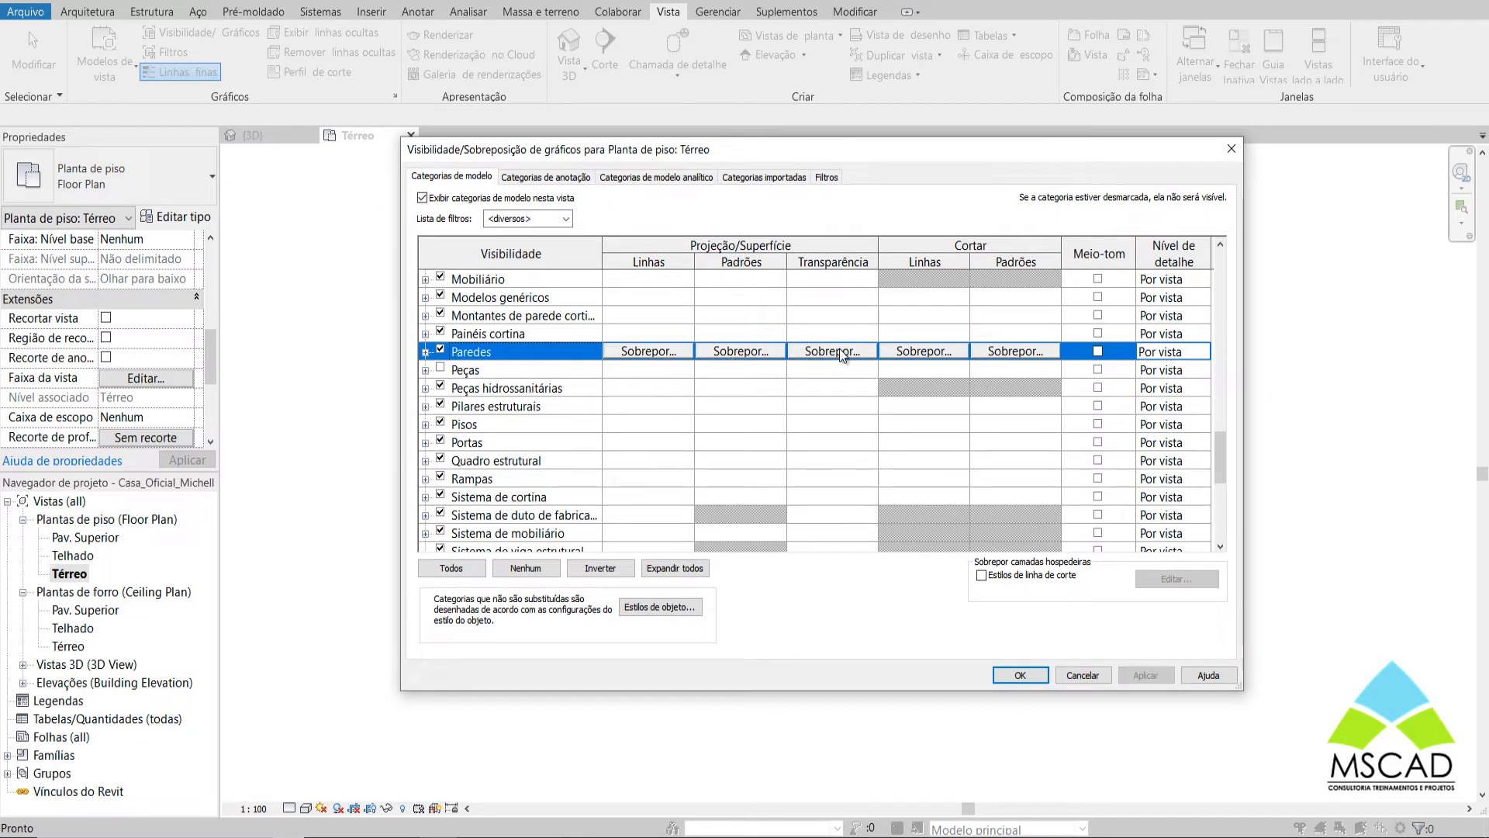
click(649, 352)
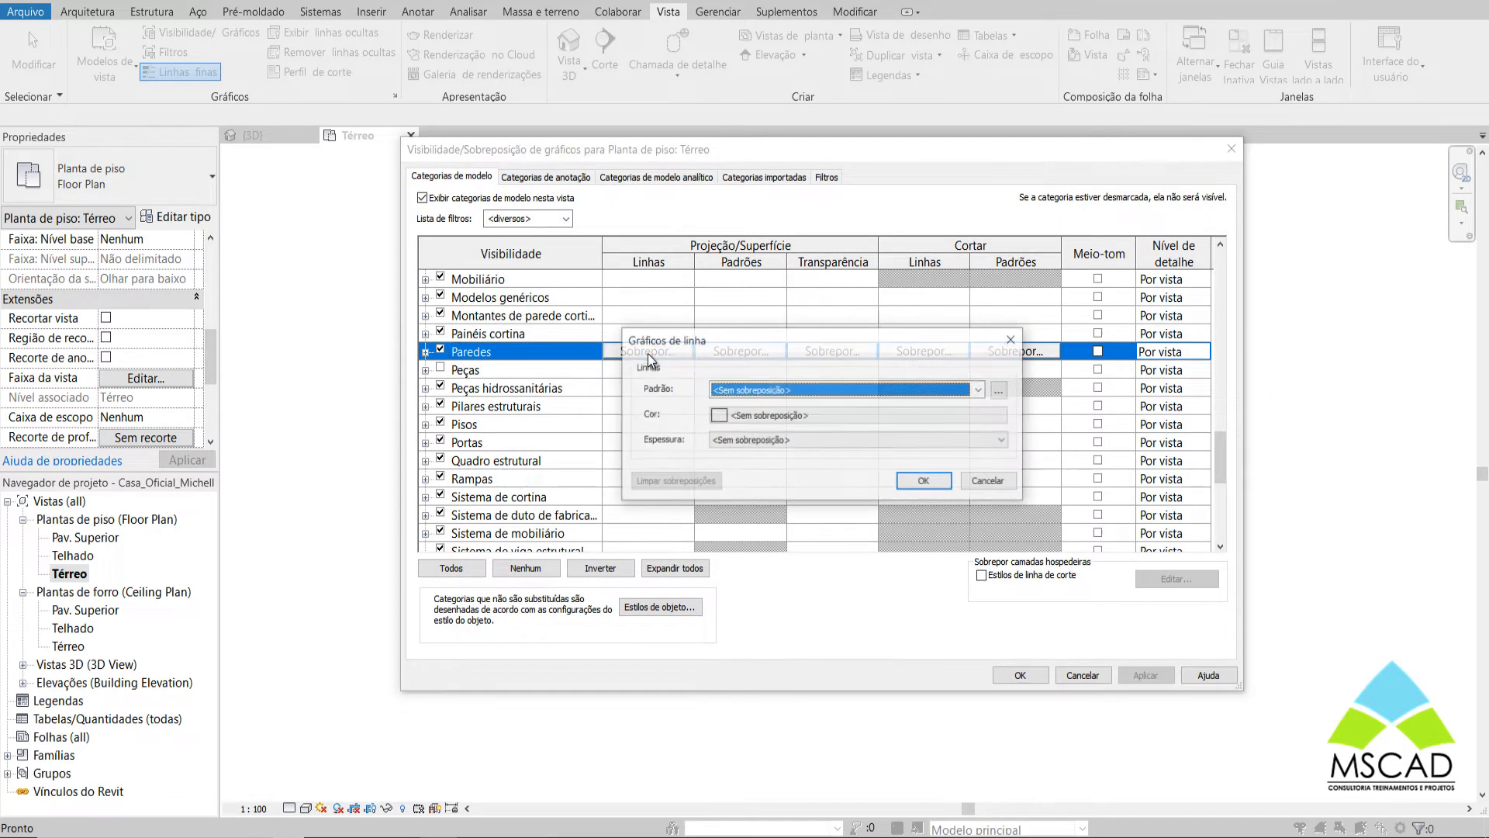
click(766, 414)
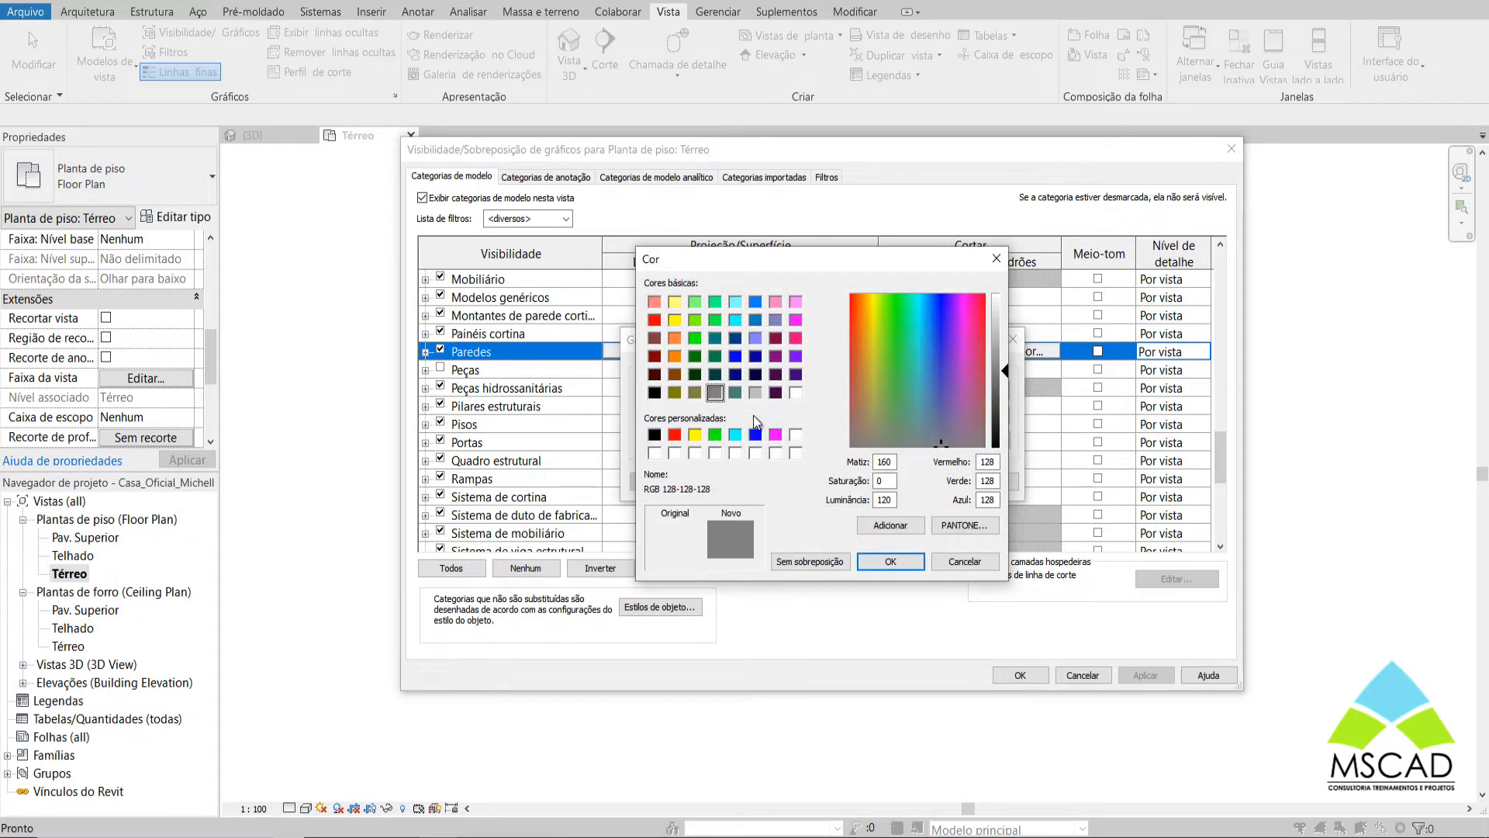
click(755, 434)
click(890, 562)
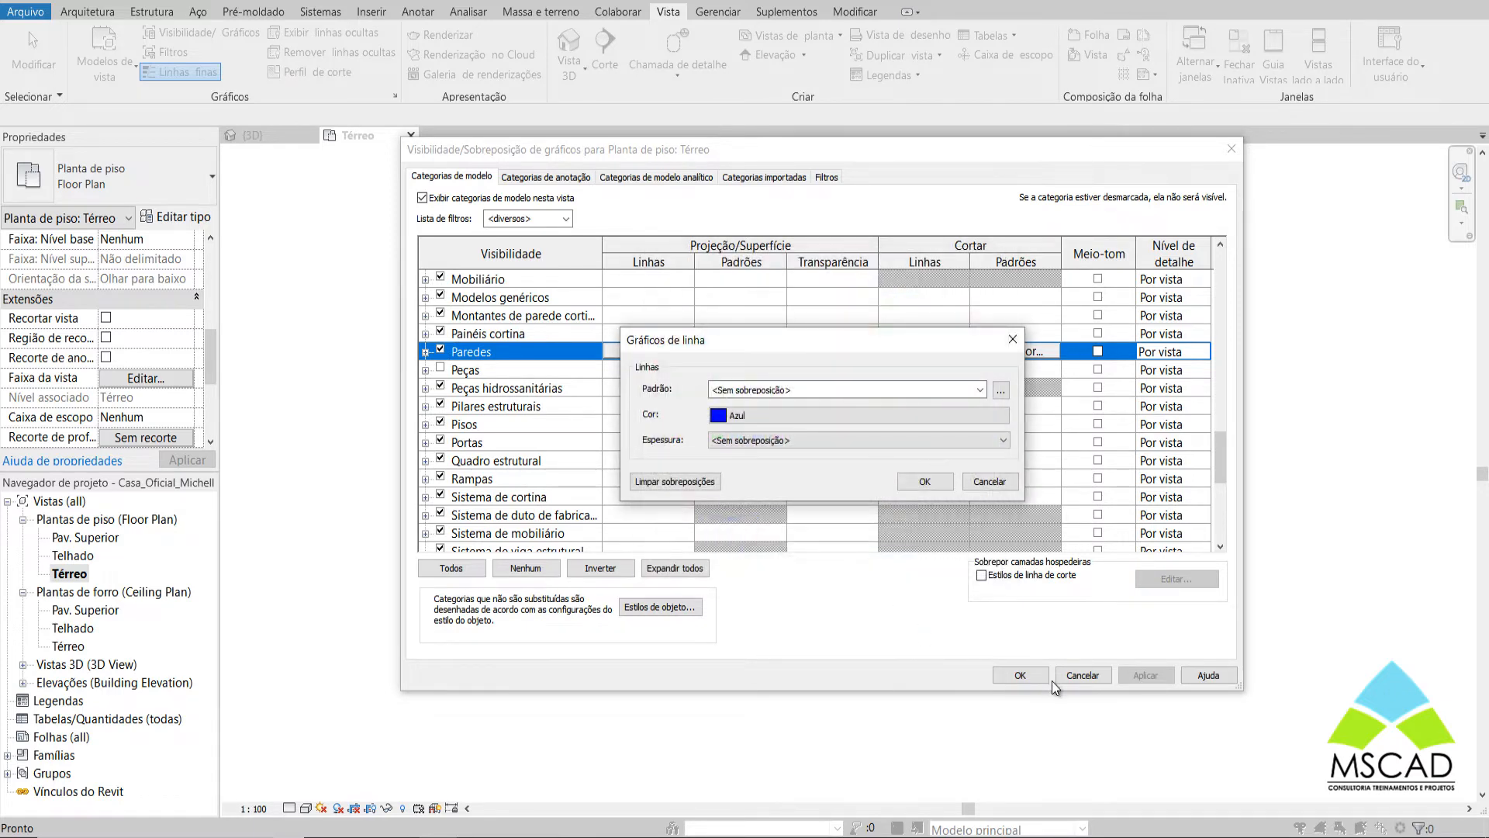
click(928, 481)
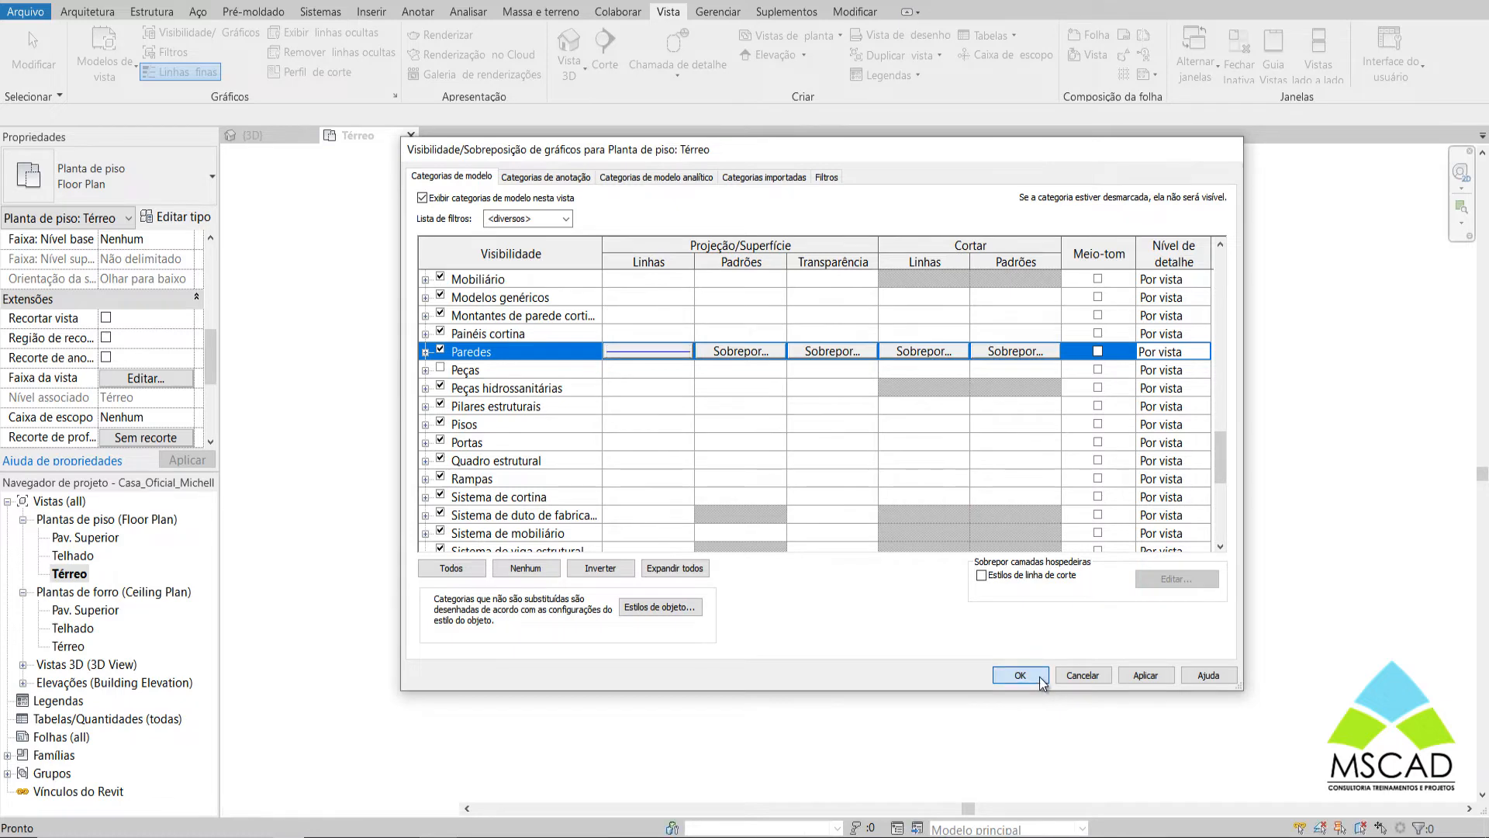
click(1039, 677)
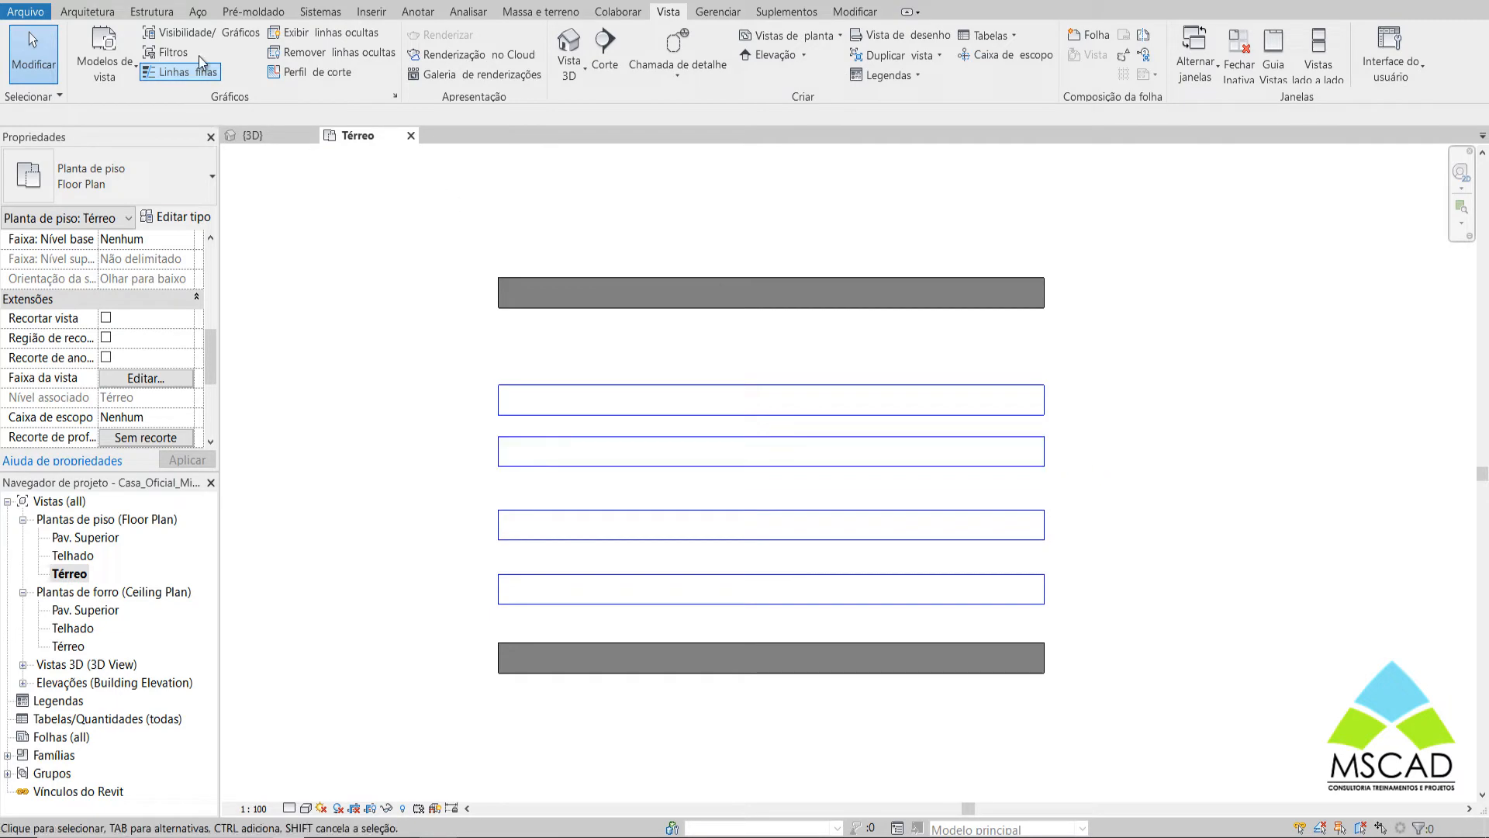
Override the cut line color of the Paredes category to Magenta in the Térreo plan's visibility graphics
click(198, 32)
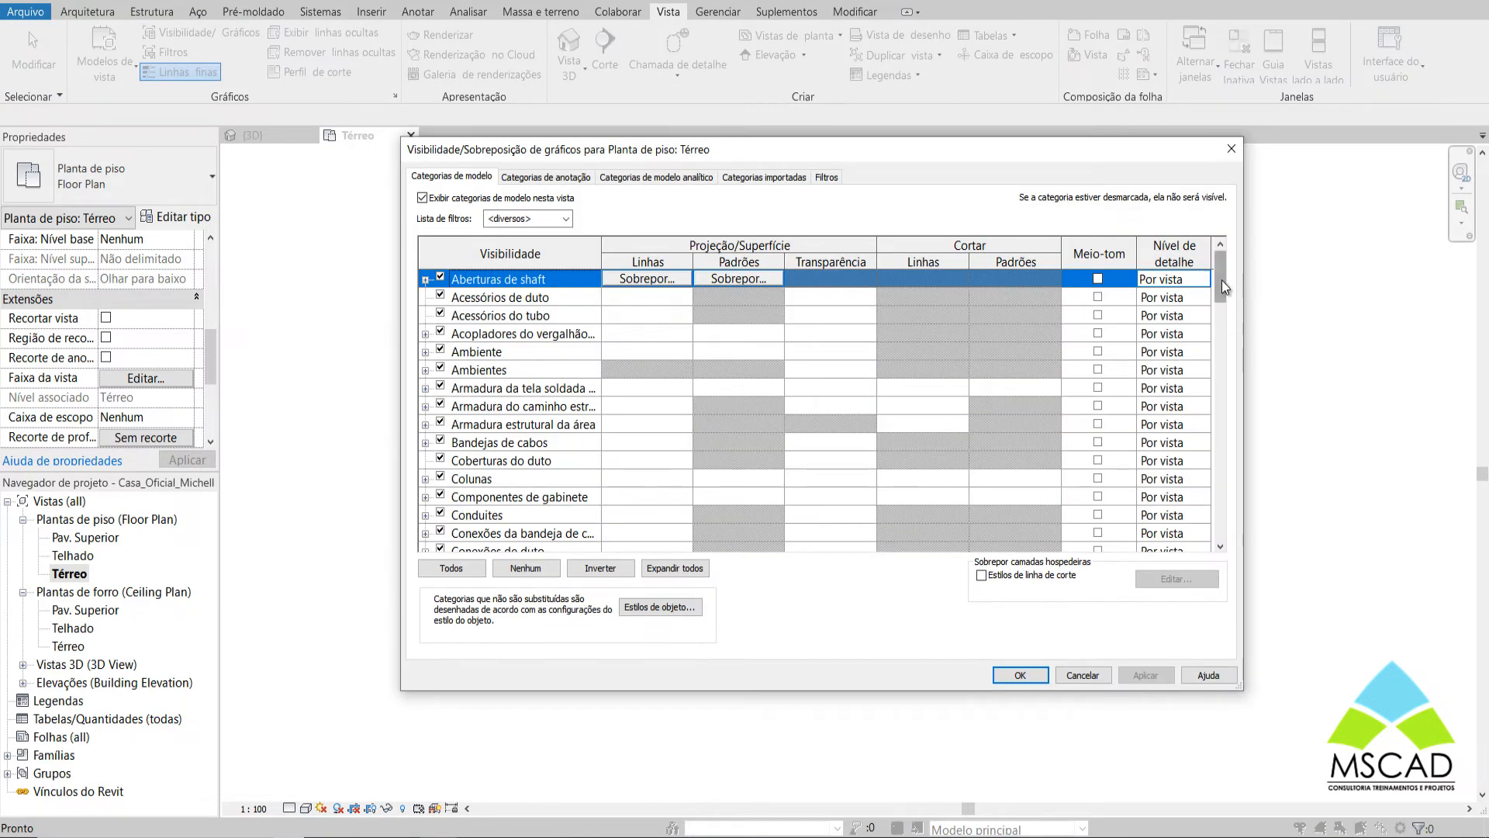
drag(1222, 281, 1228, 420)
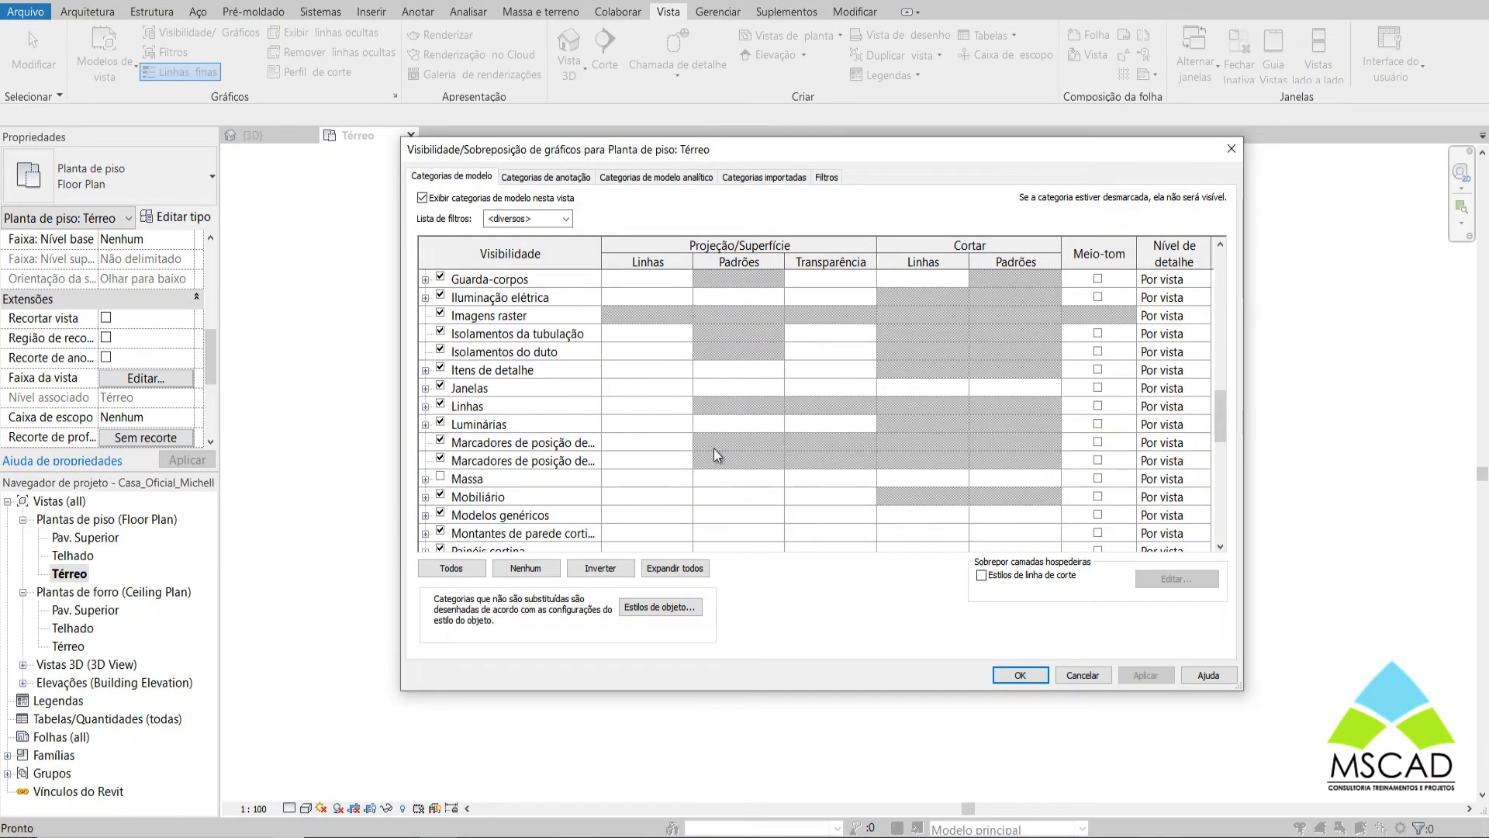
scroll(593, 444, down, 2)
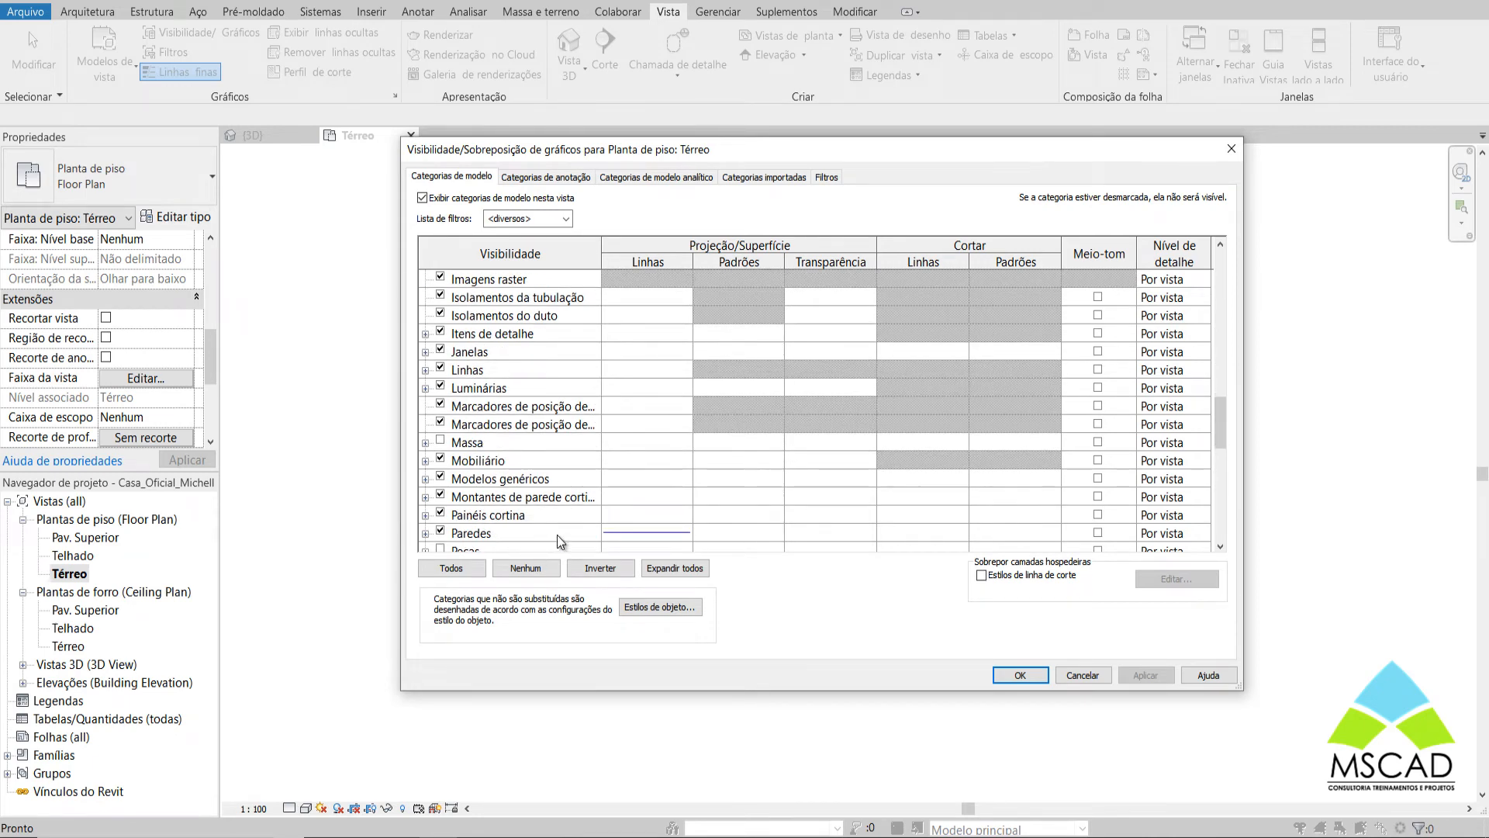
click(908, 535)
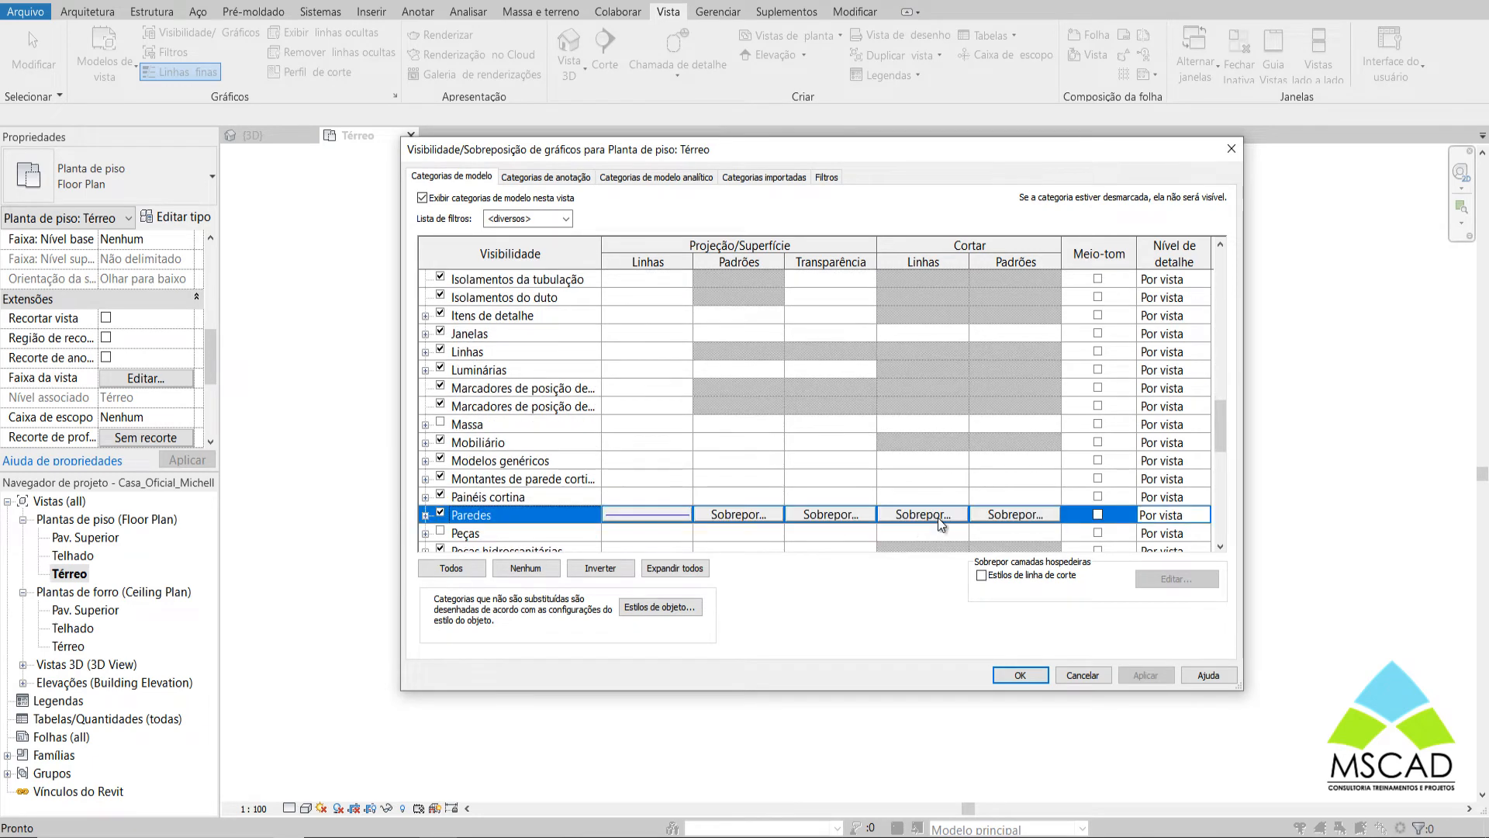
click(938, 515)
click(835, 419)
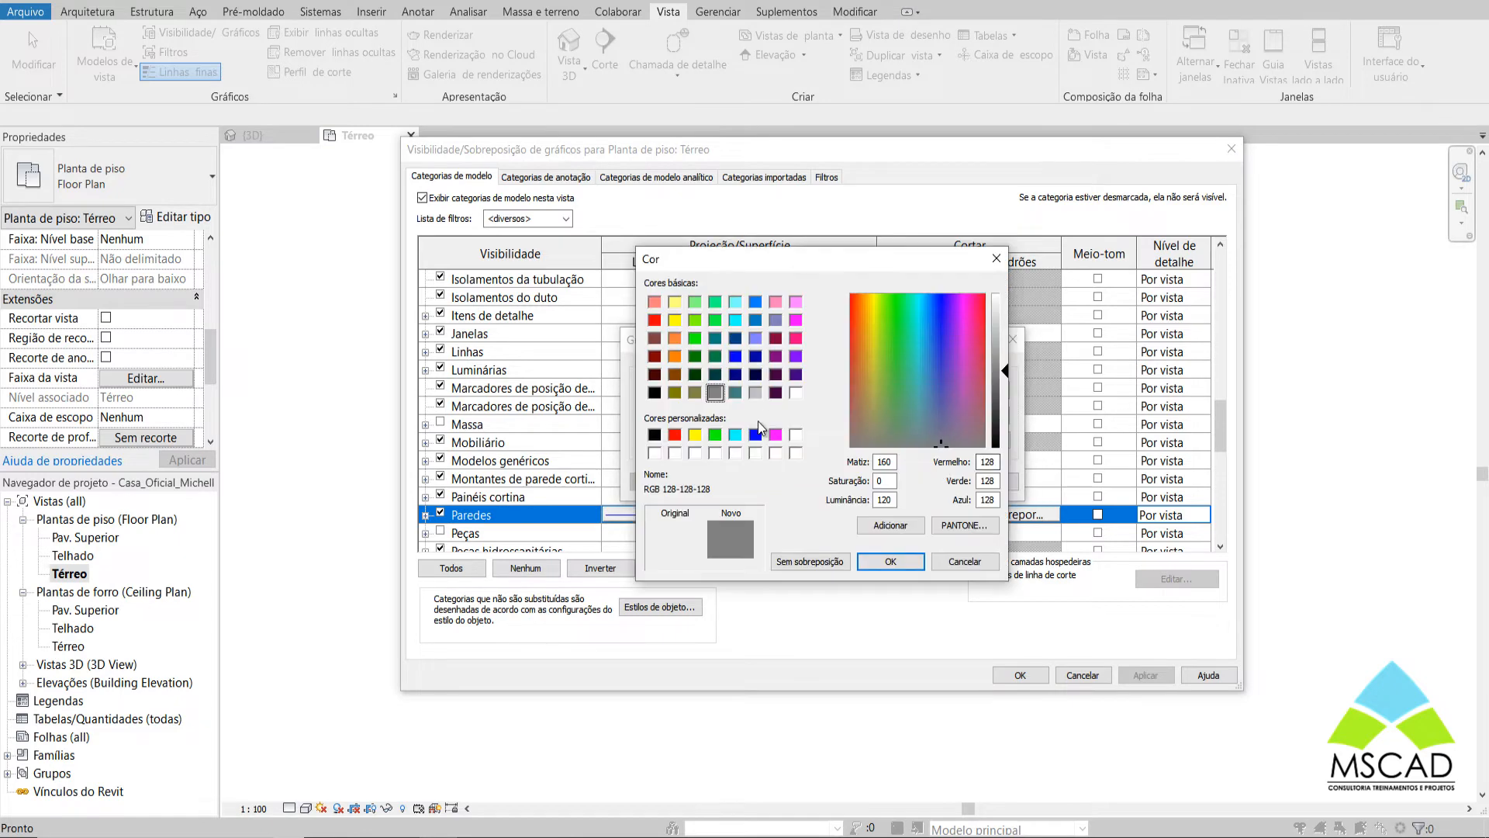
click(775, 435)
click(890, 560)
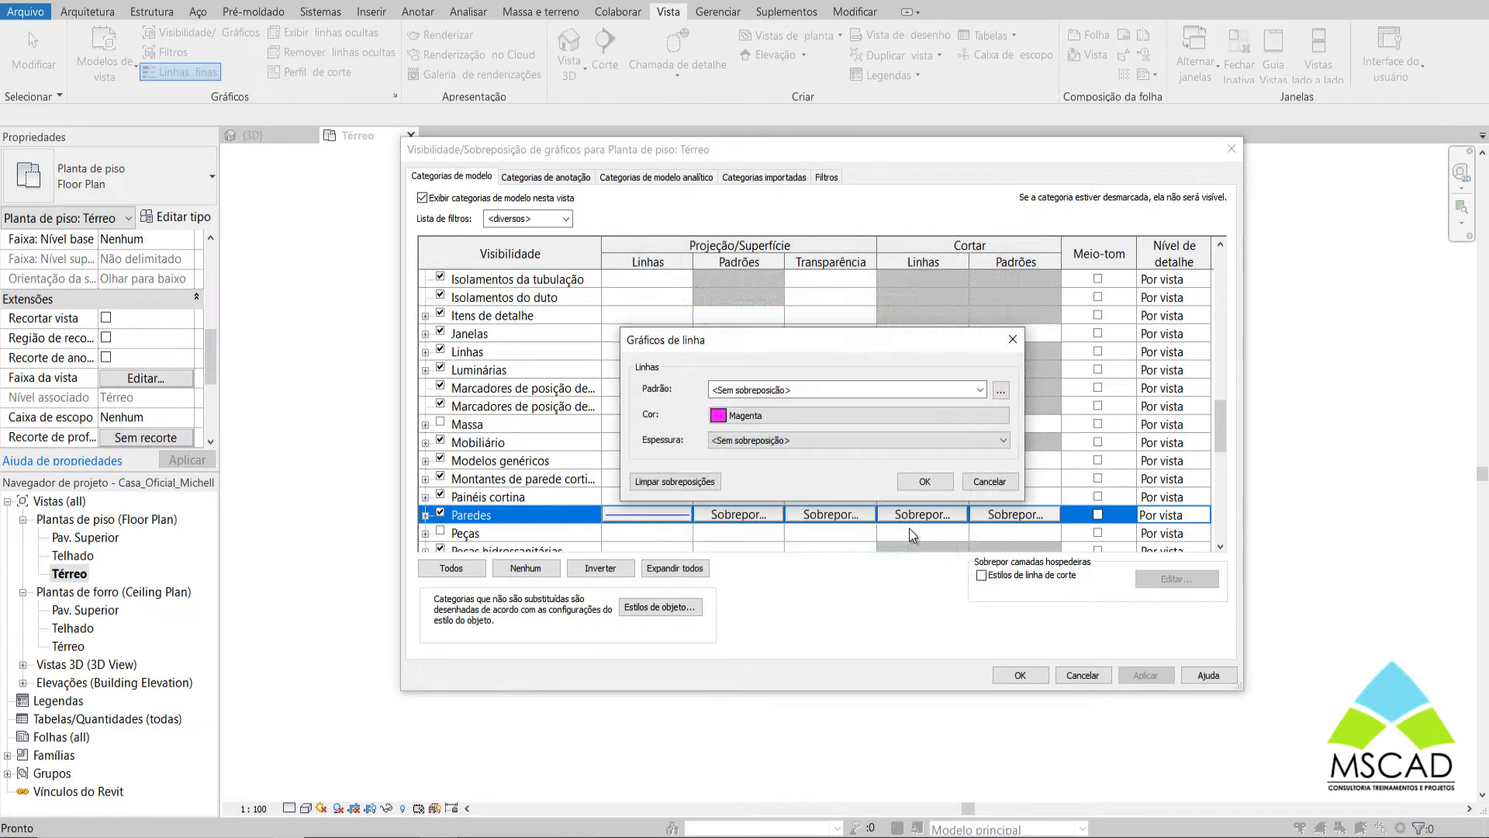
click(914, 482)
click(1020, 675)
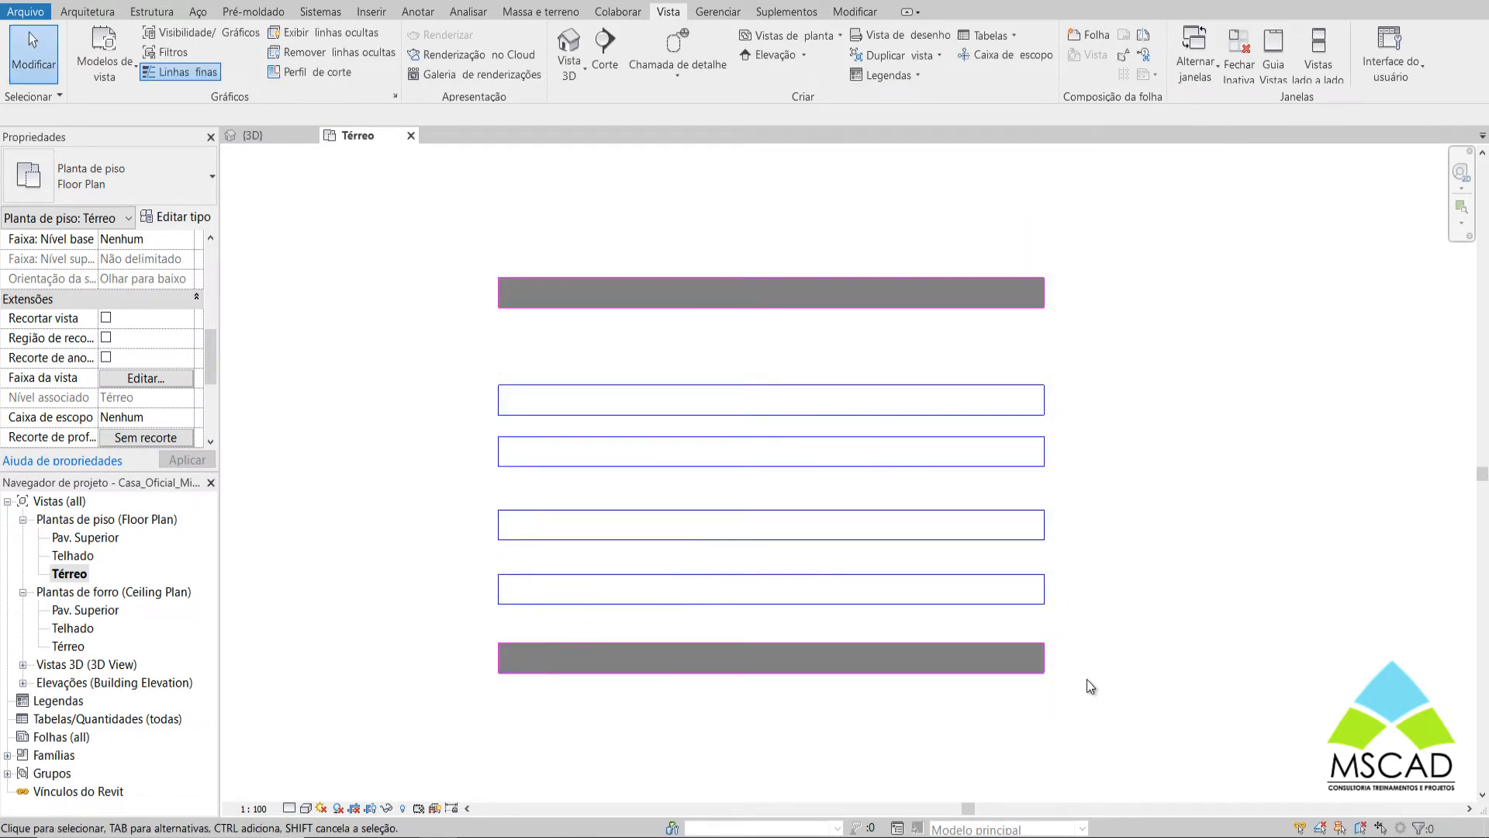
Compare the outline colors and fills of the projected and cut walls in the Térreo plan
scroll(1058, 657, up, 3)
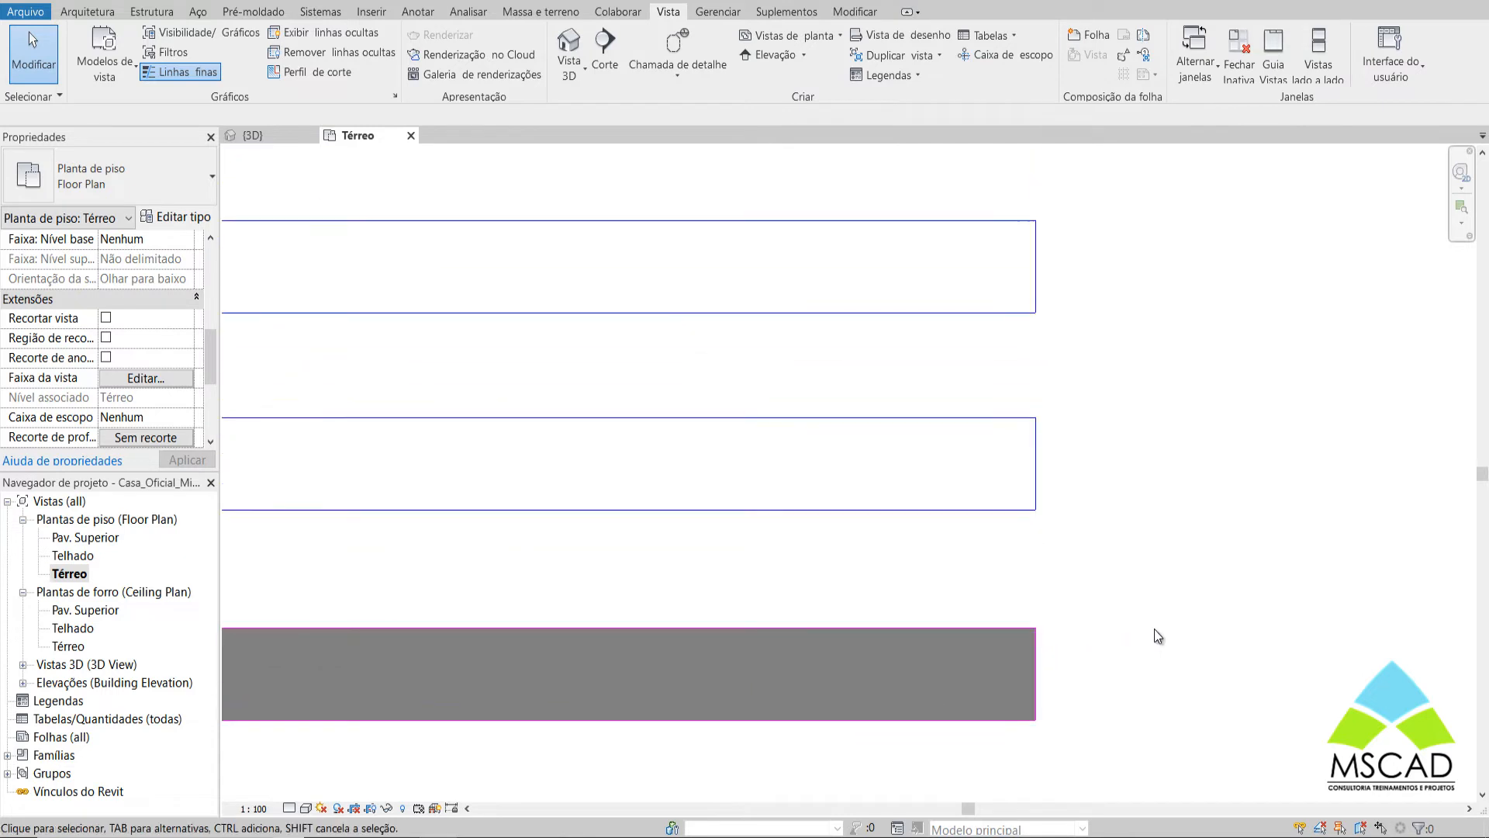
middle_drag(1154, 630, 1085, 511)
scroll(1091, 560, down, 8)
middle_drag(1138, 459, 1157, 554)
scroll(1115, 558, up, 1)
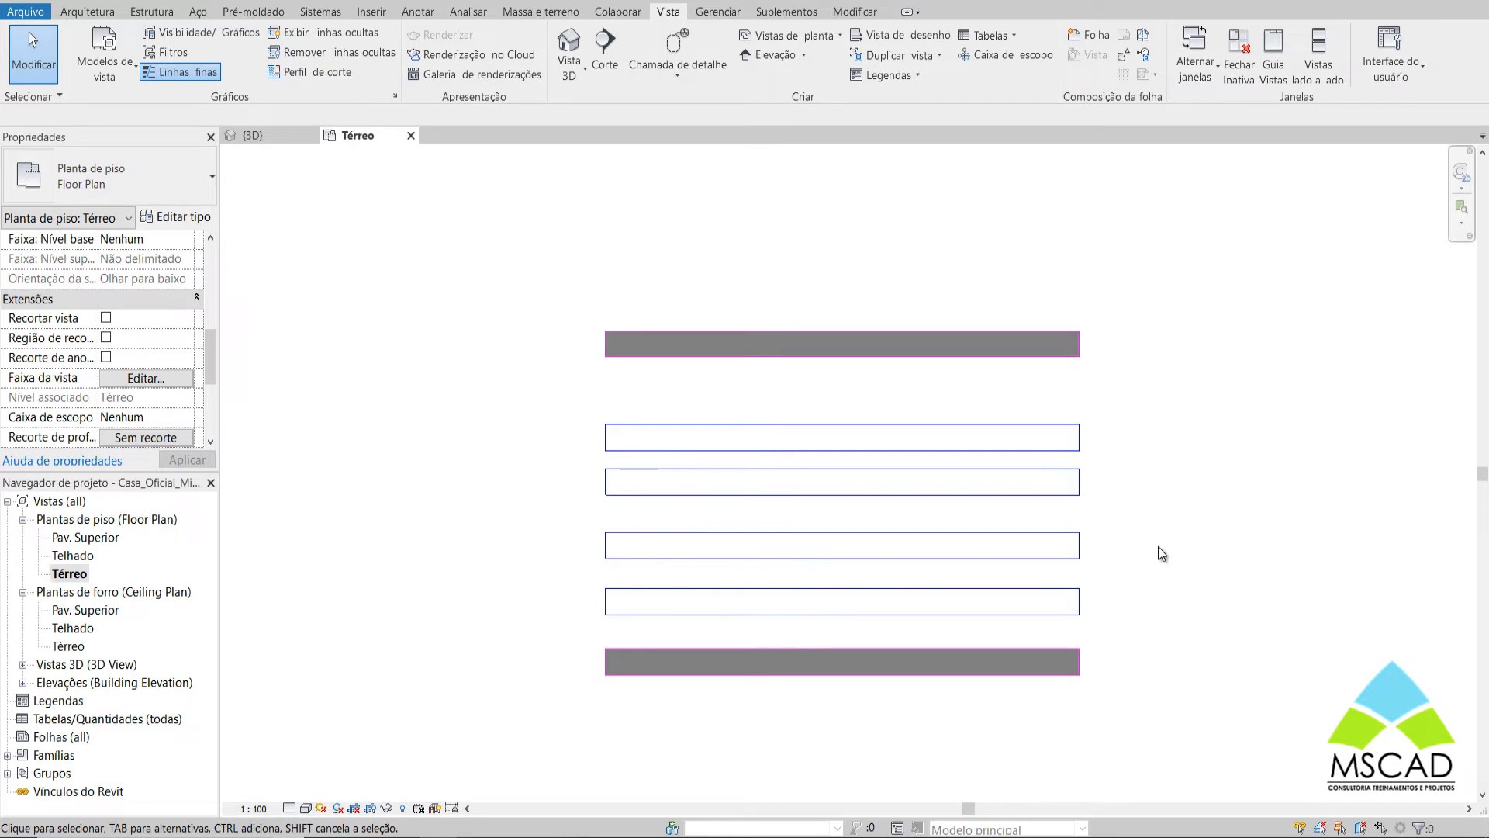
scroll(1157, 552, up, 2)
middle_drag(1148, 574, 1193, 574)
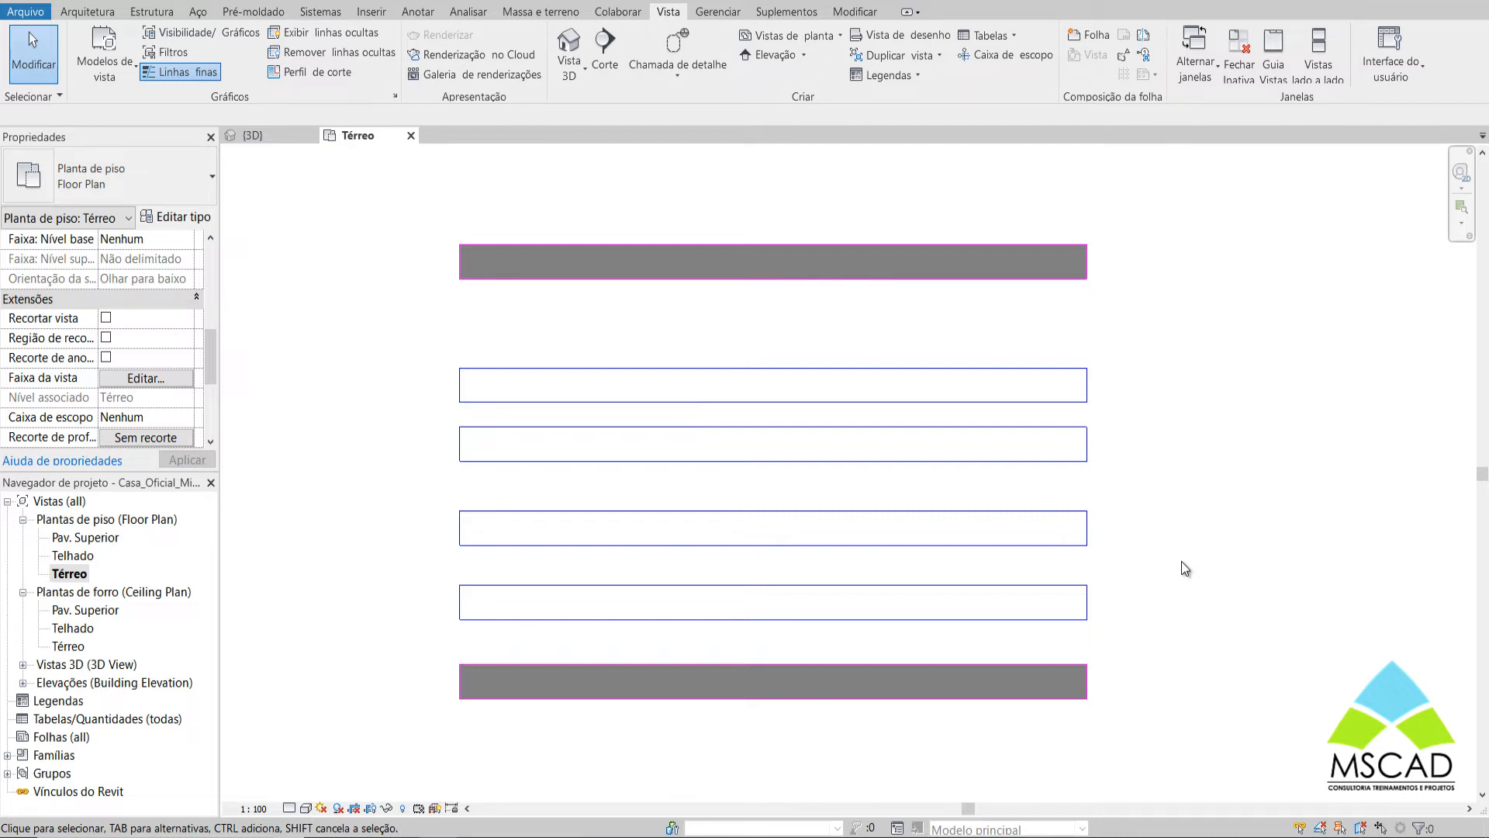
Override the projection/surface foreground pattern of the Paredes category with a solid fill in gray RGB 192-192-192 in the Térreo plan's visibility graphics
click(220, 35)
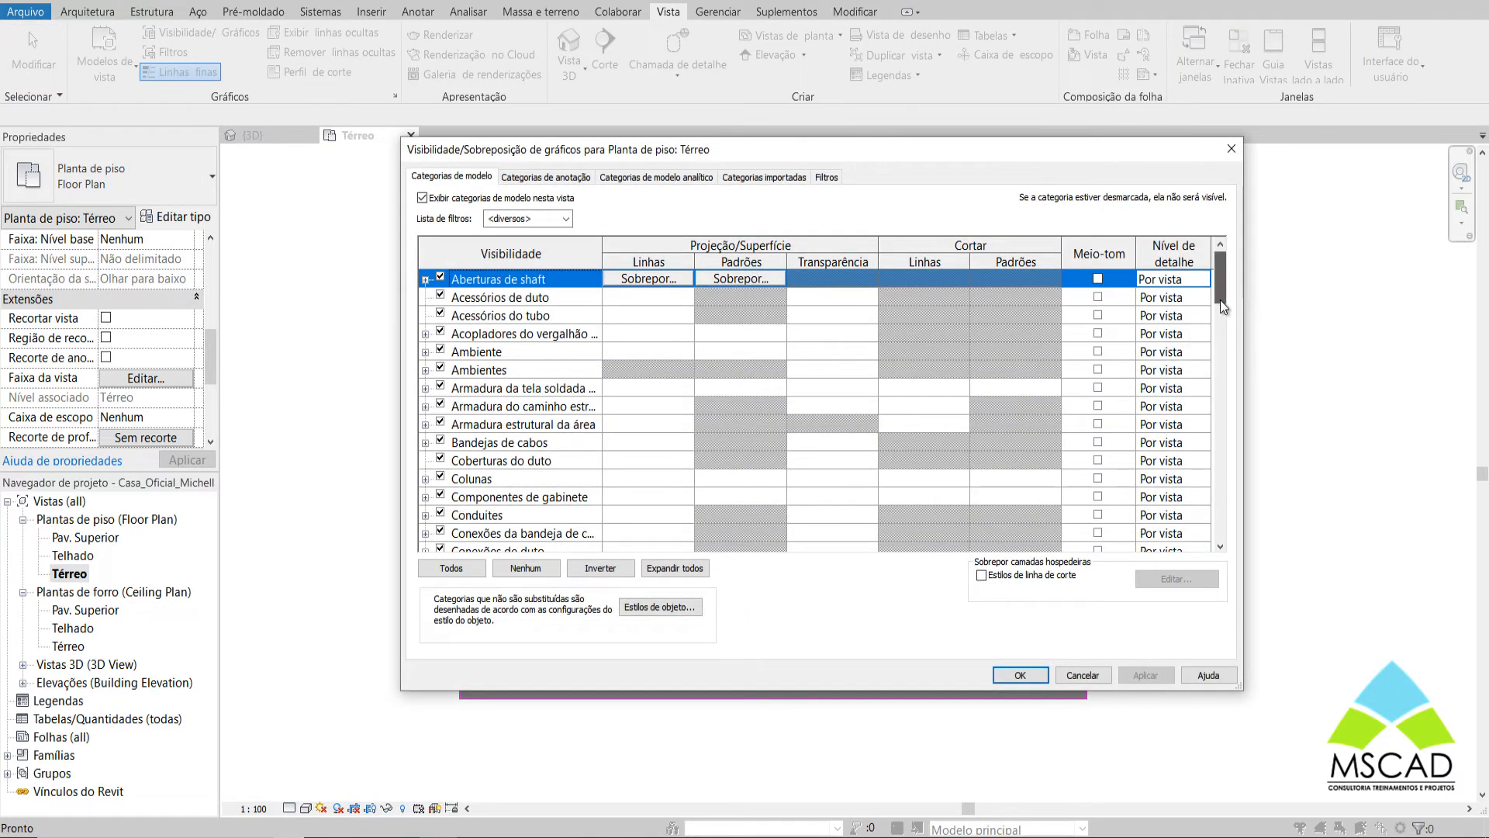
drag(1221, 299, 1199, 450)
click(729, 441)
click(747, 441)
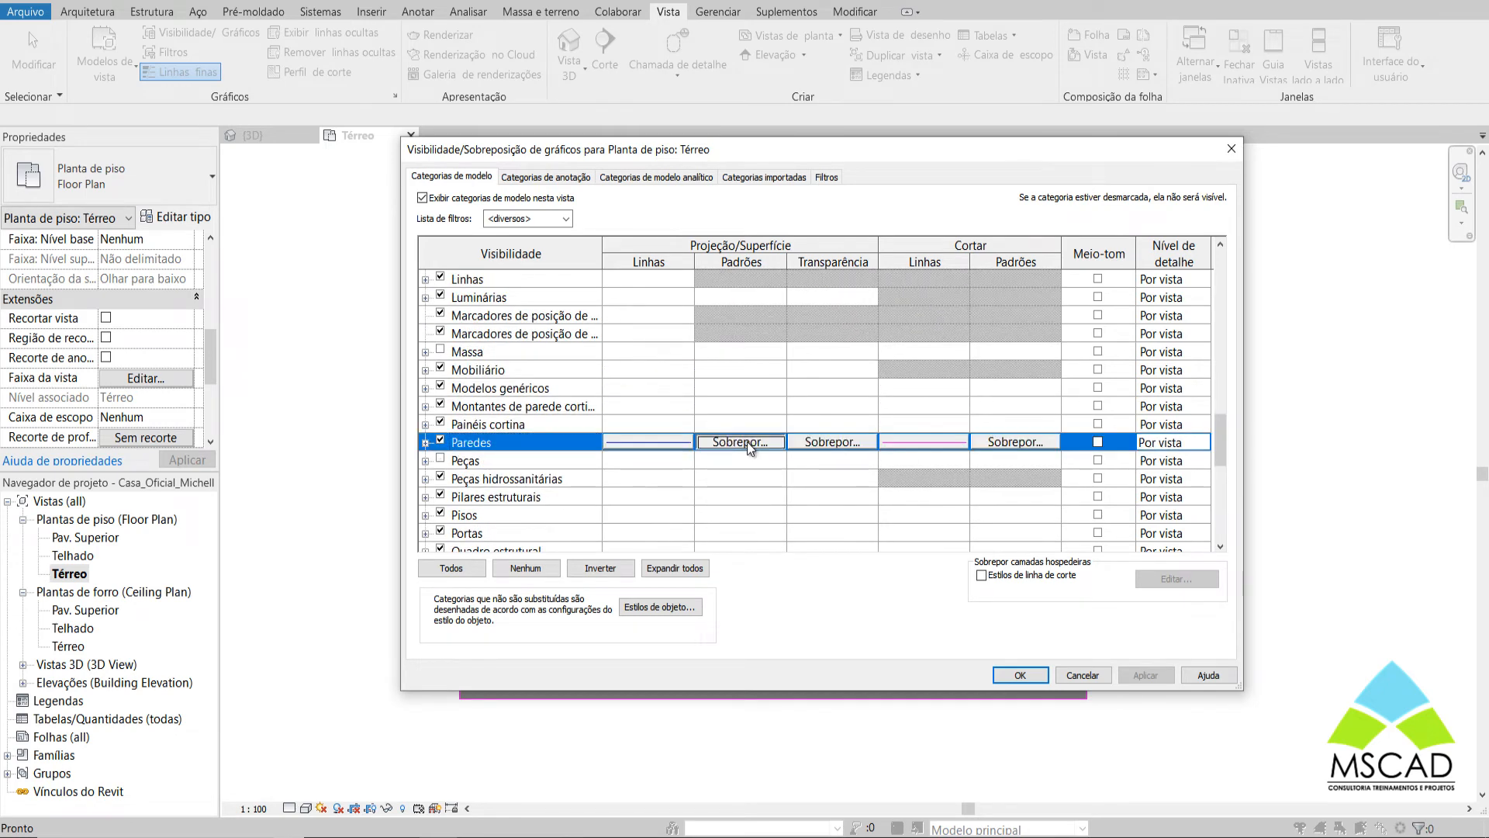
click(905, 368)
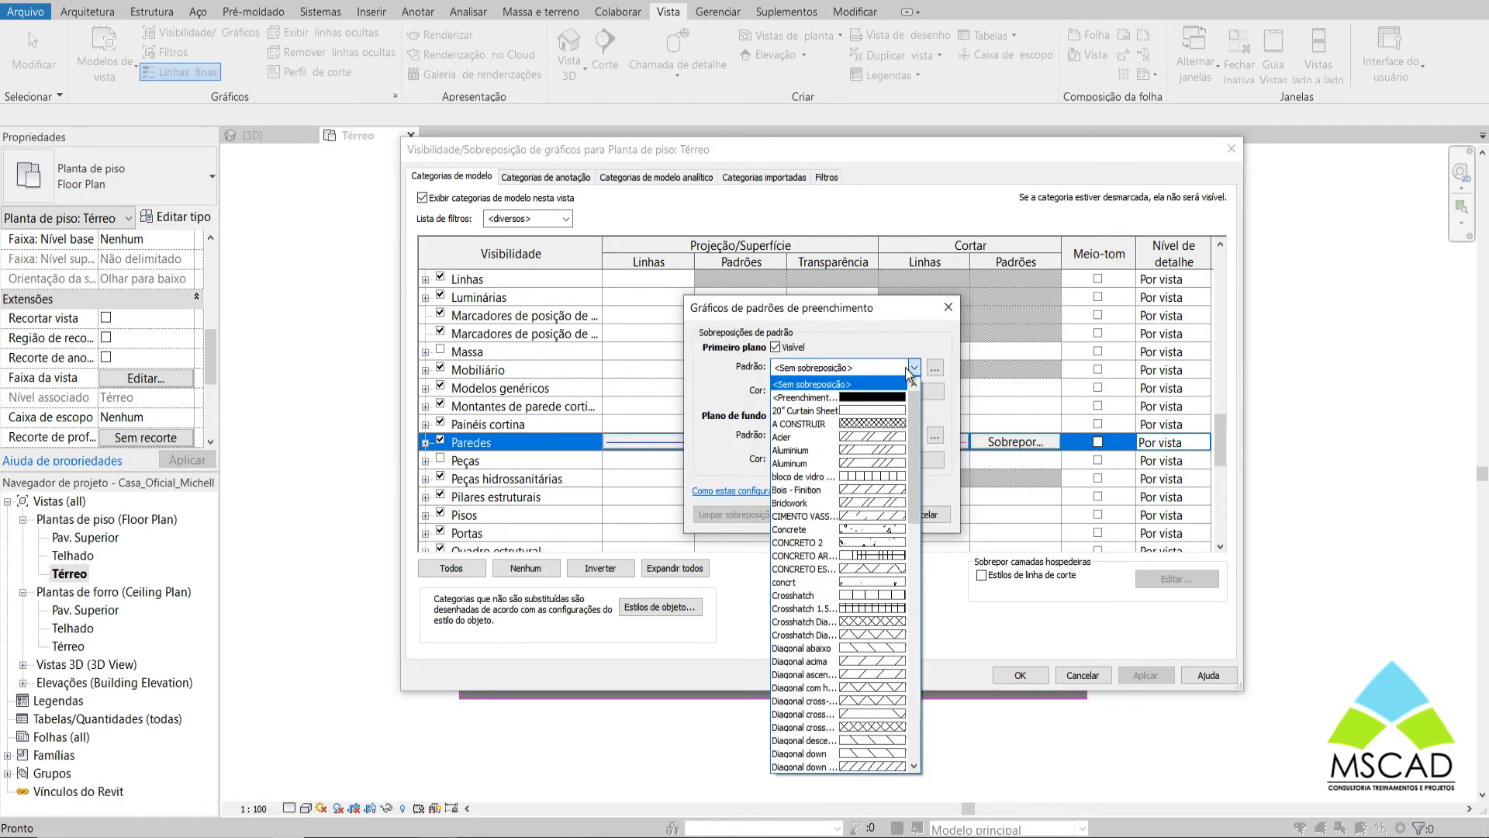
click(878, 397)
click(849, 389)
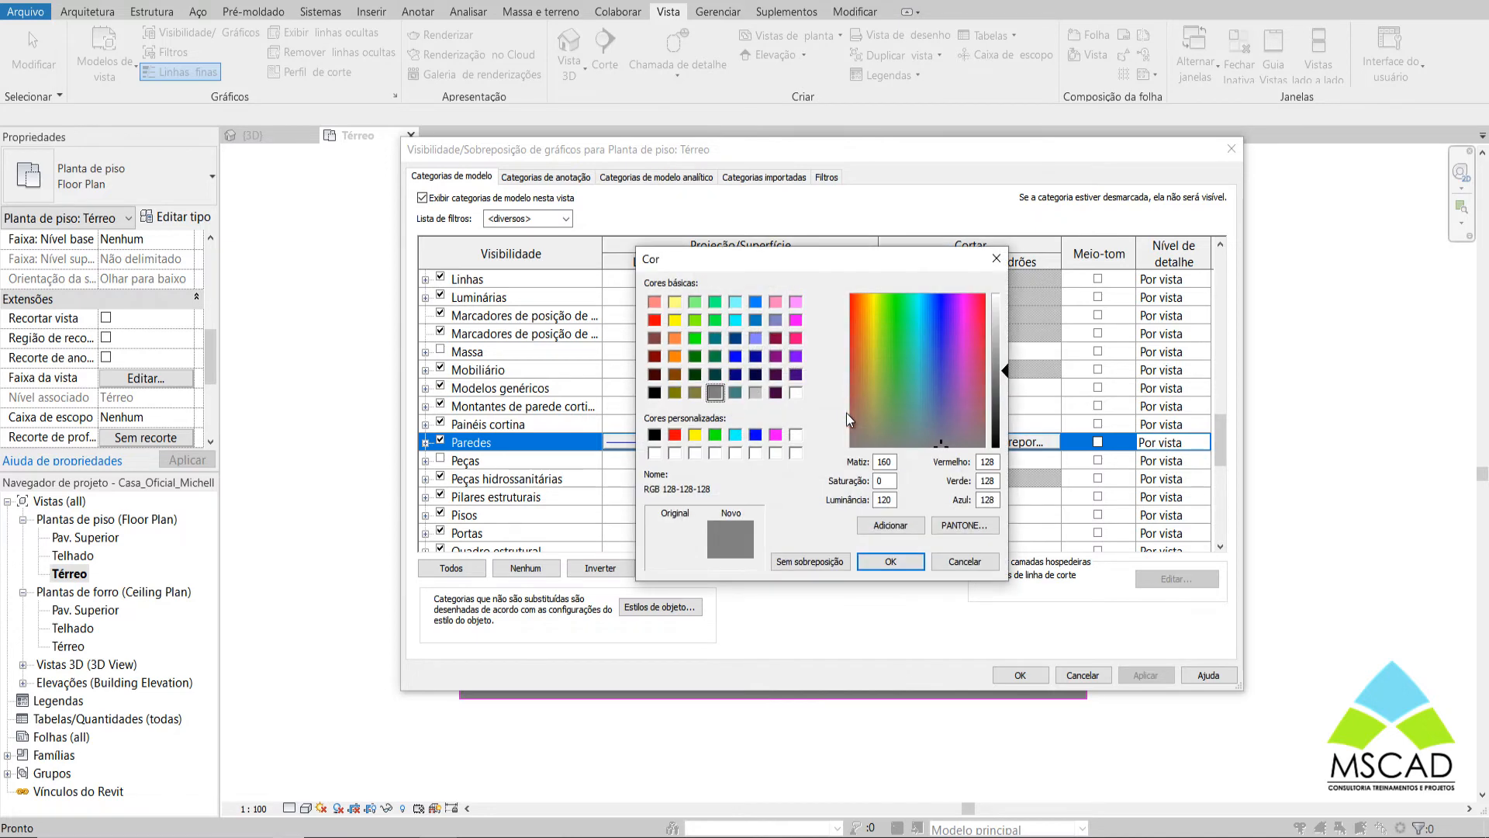
click(755, 393)
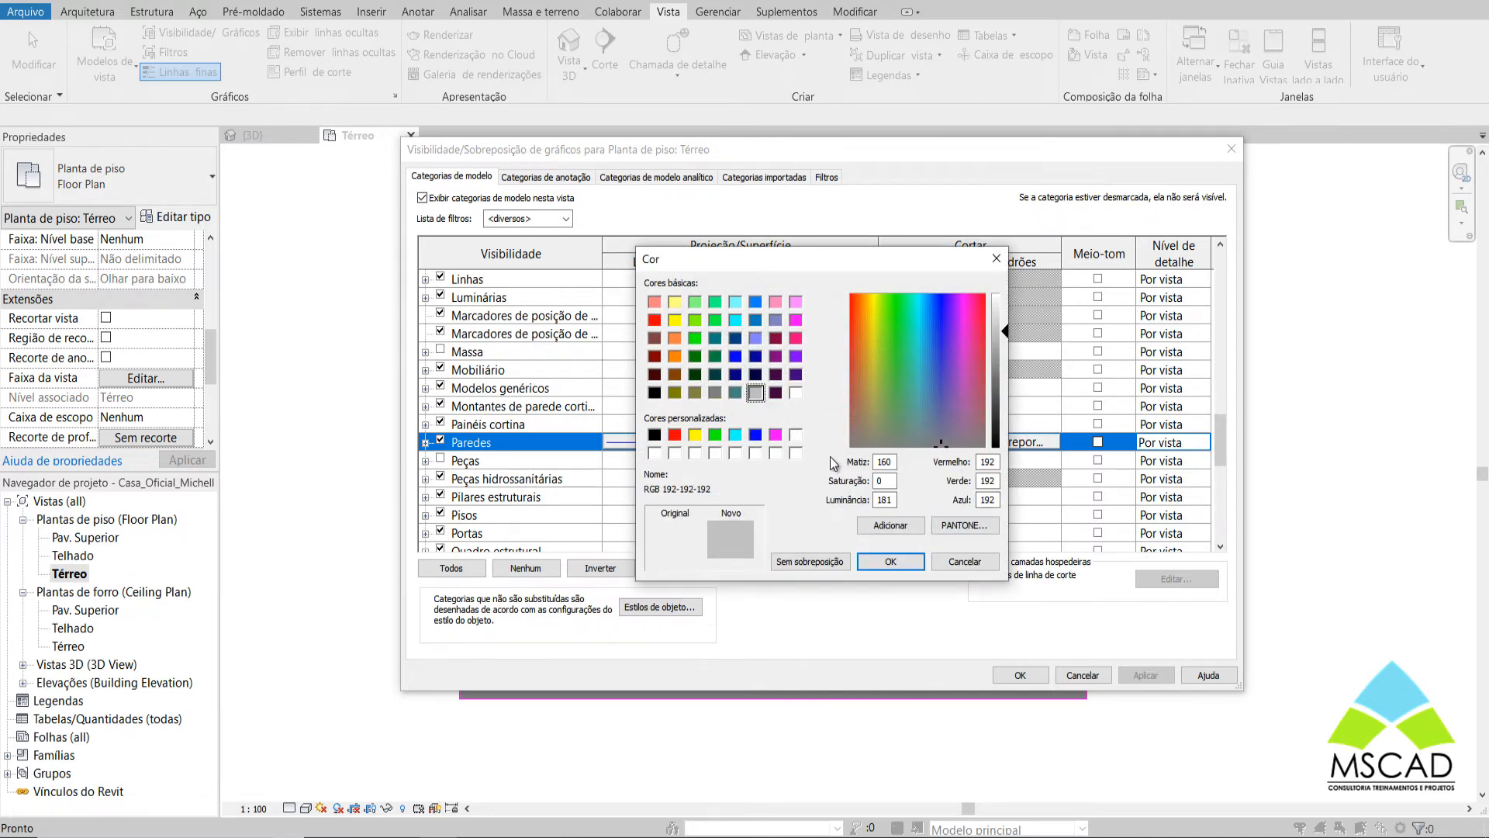
click(884, 562)
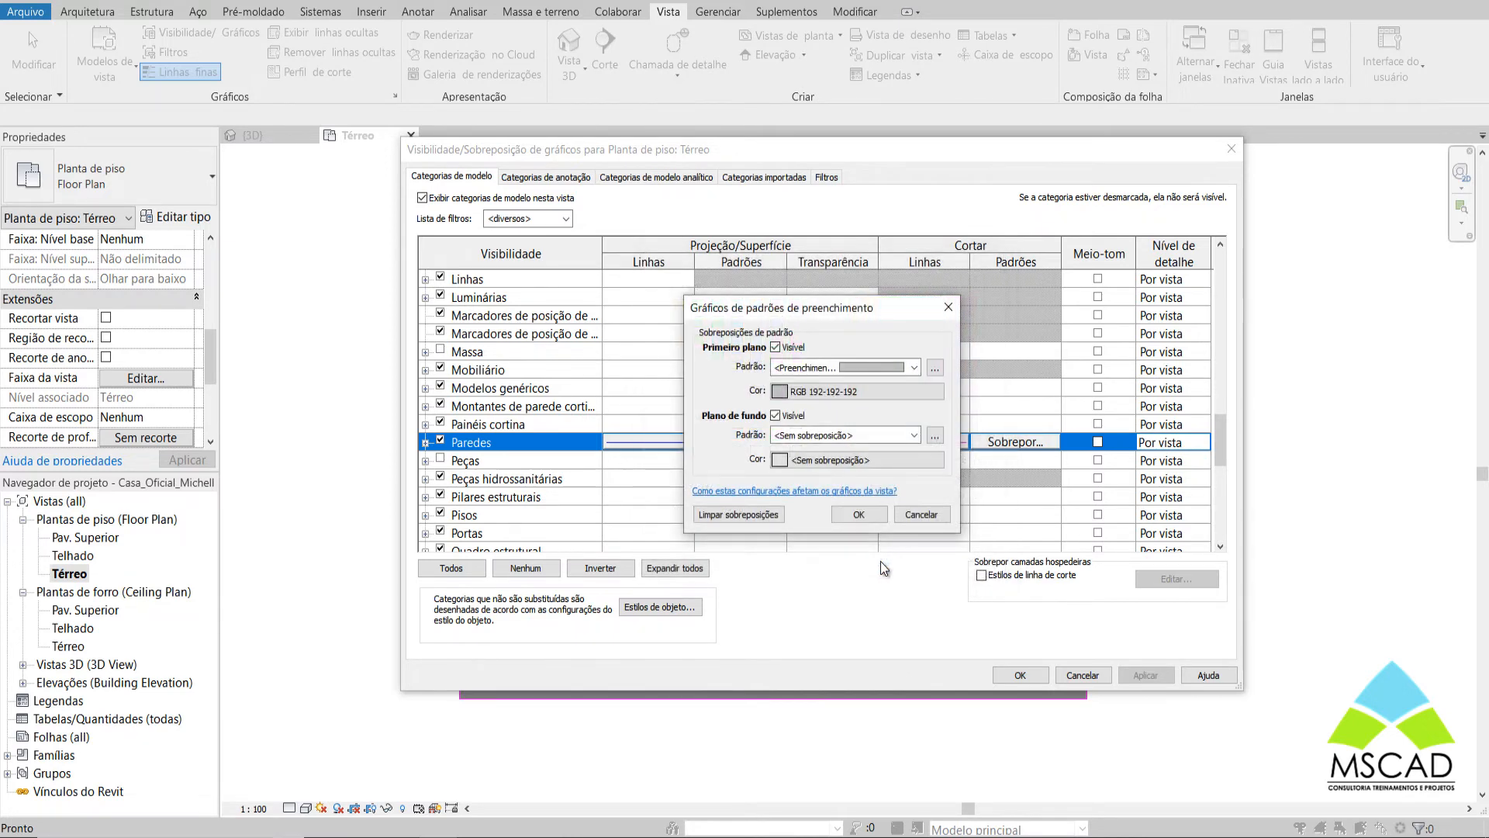
click(855, 516)
click(1018, 675)
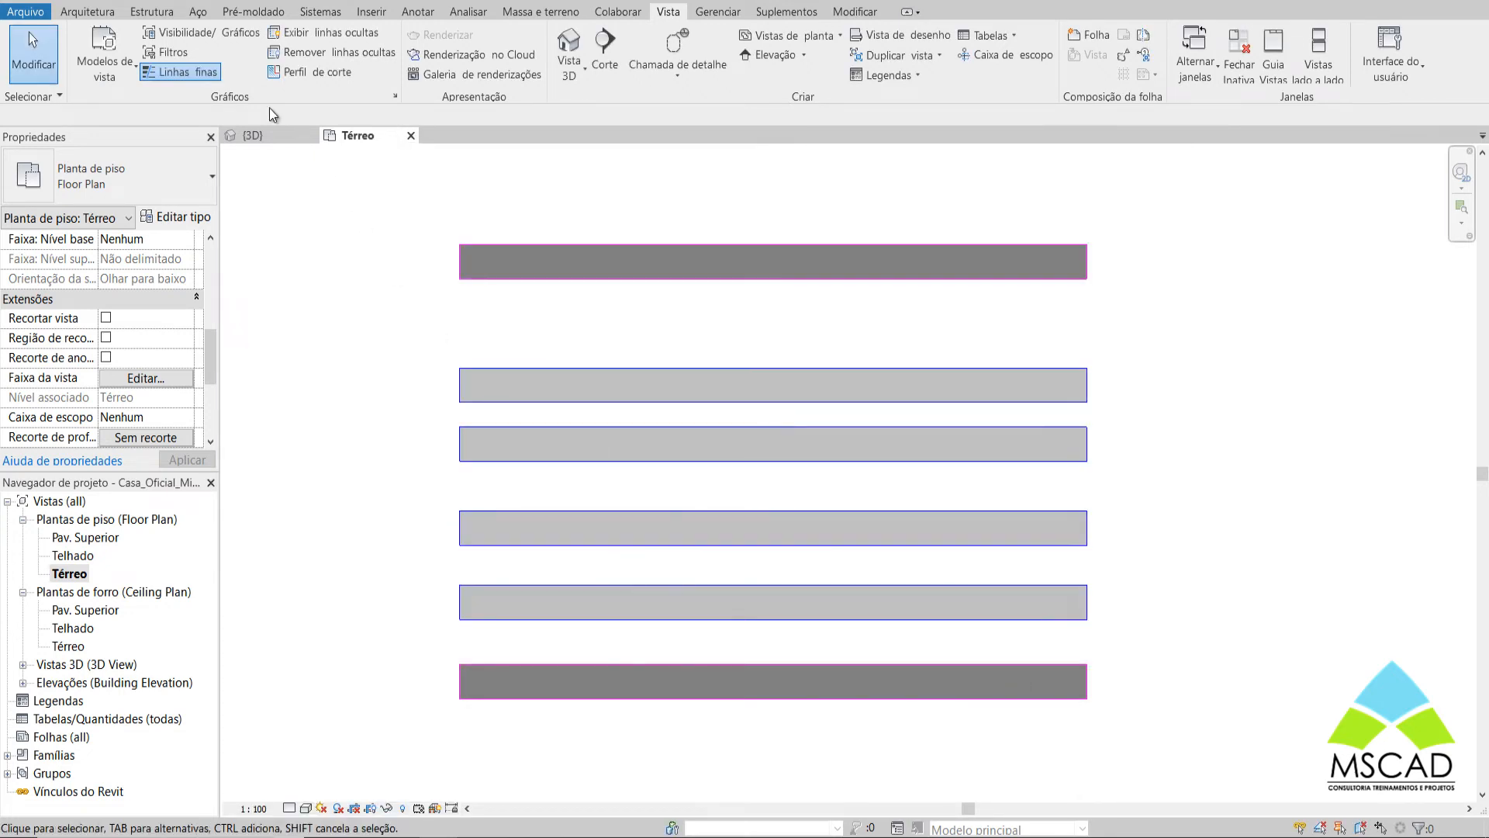
Override the cut foreground pattern of the Paredes category with a solid fill in gray RGB 192-192-192 in the Térreo plan's visibility graphics
click(230, 36)
drag(1221, 268, 1221, 442)
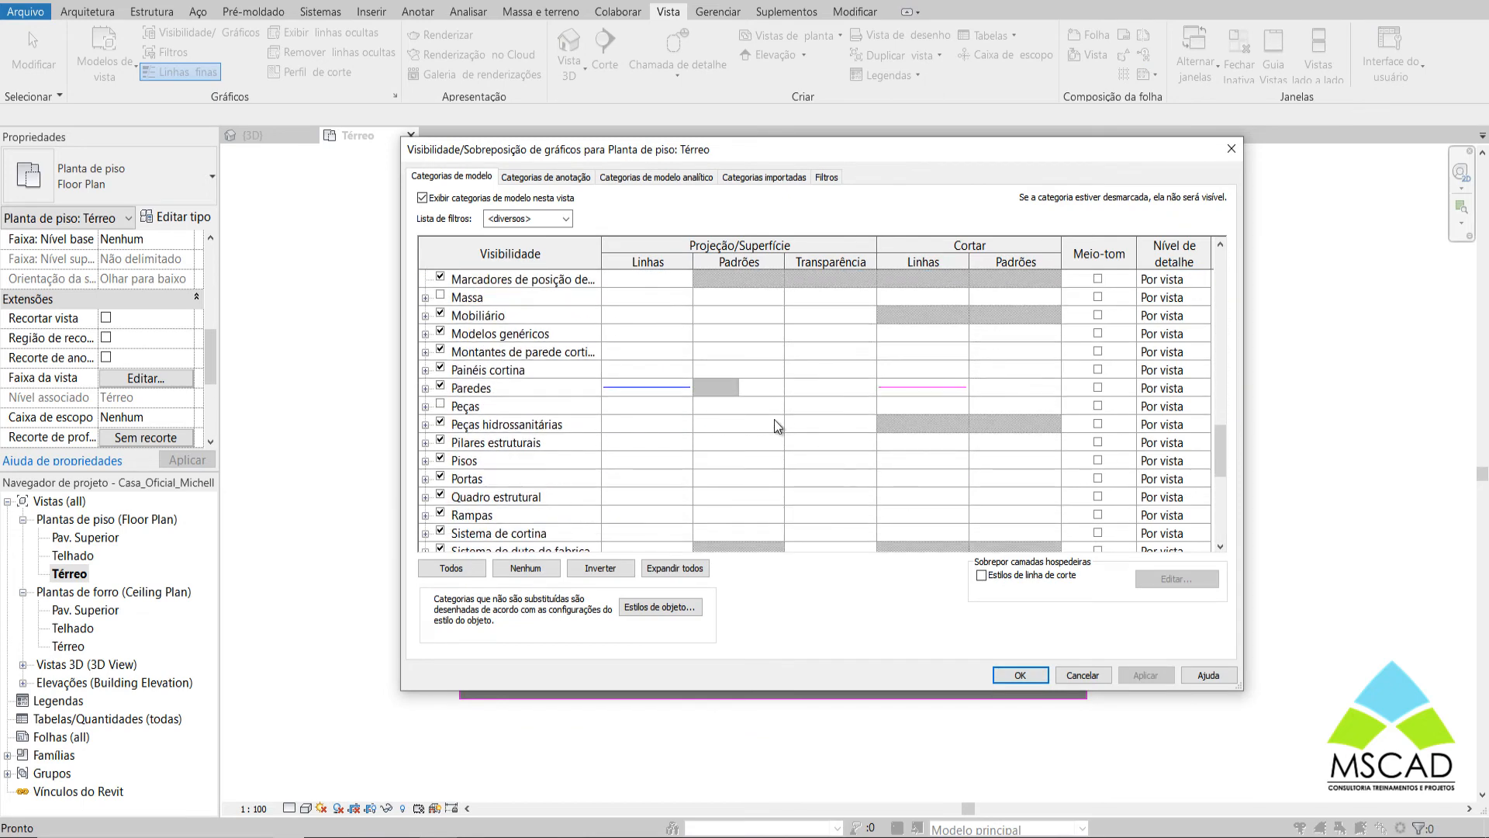
click(490, 386)
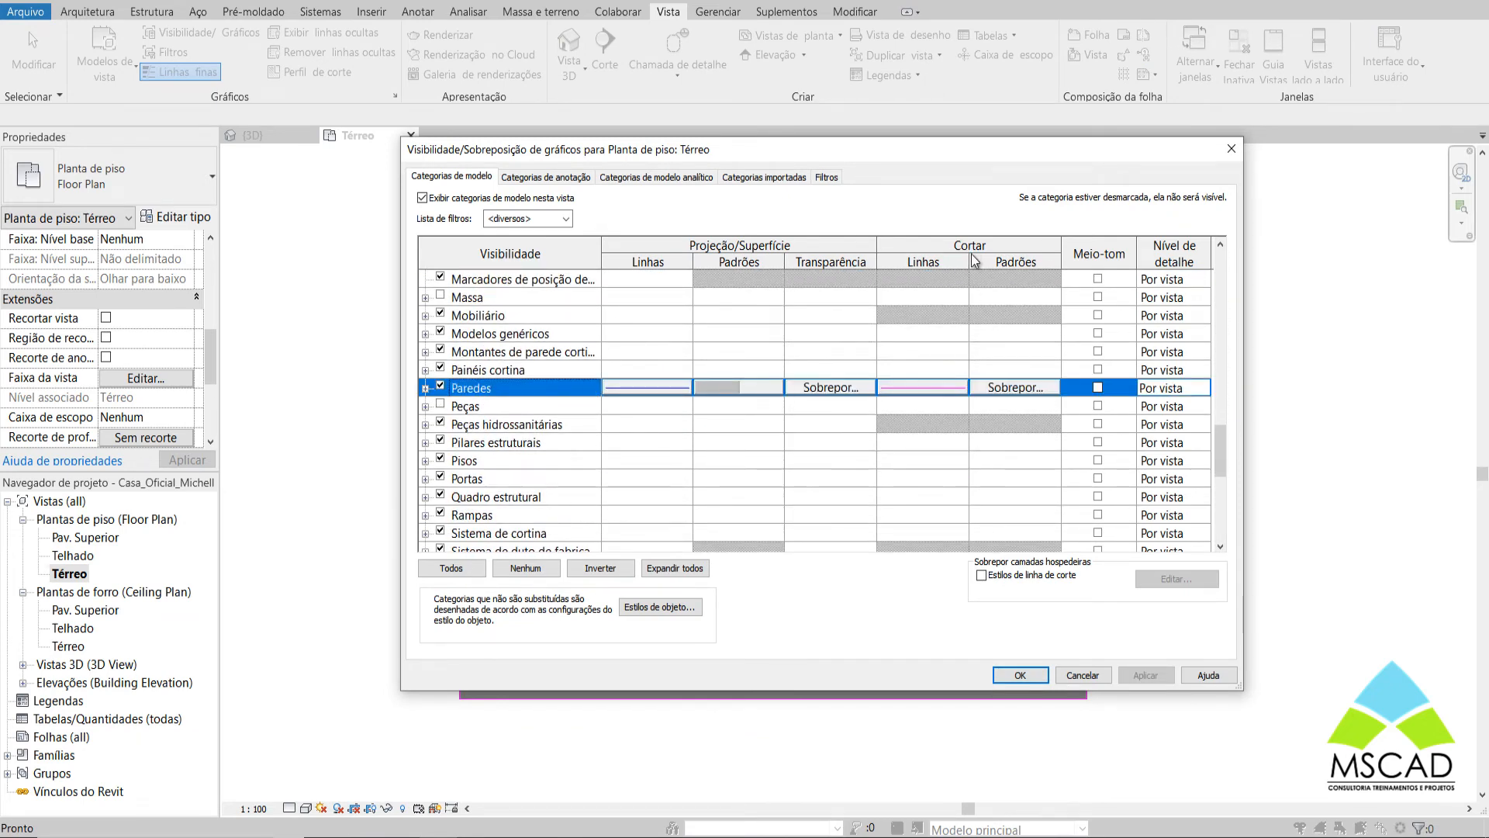
click(1004, 387)
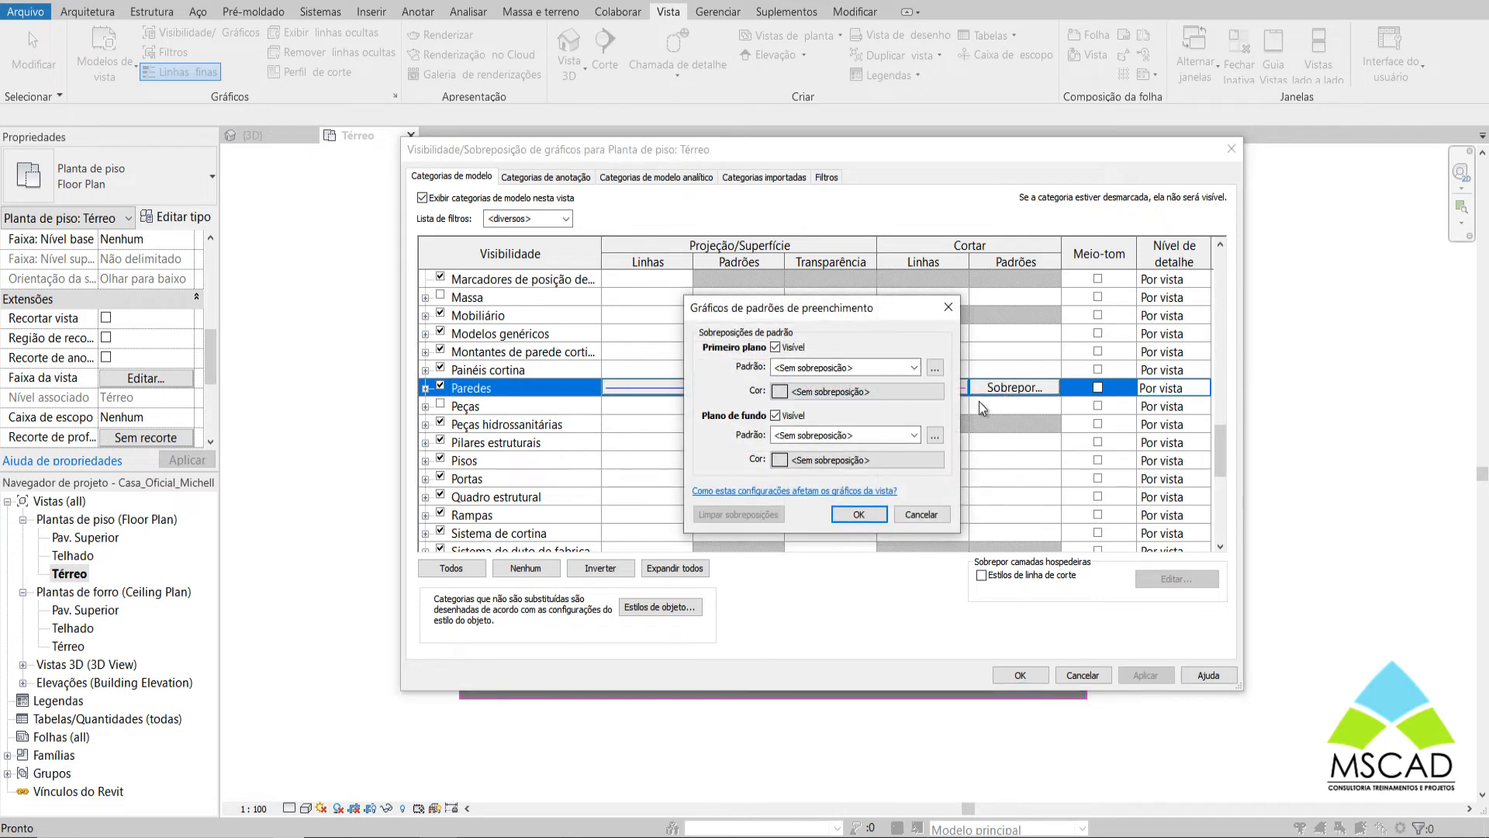
click(869, 370)
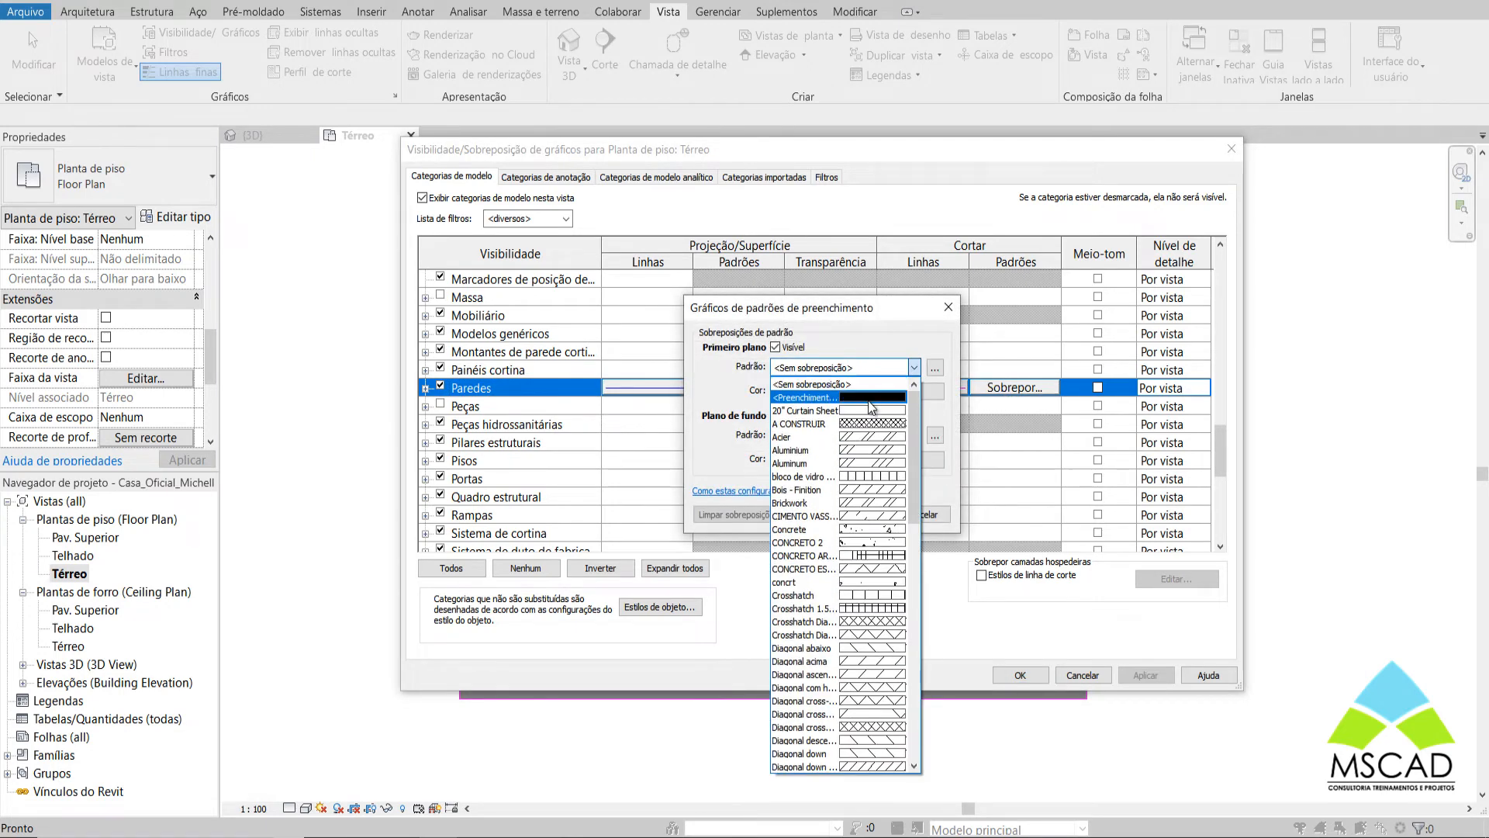
click(868, 400)
click(824, 389)
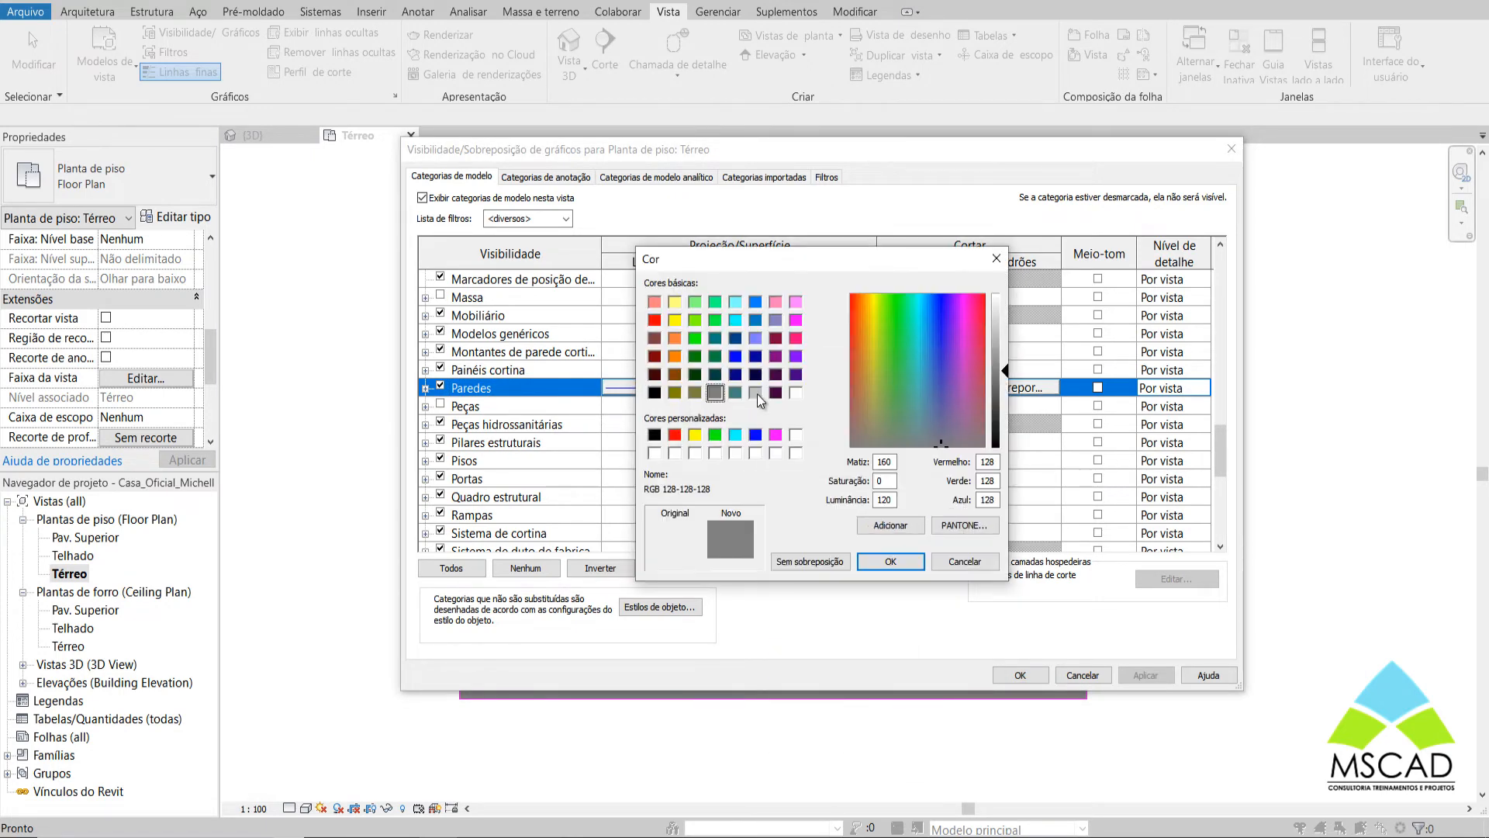
click(755, 392)
click(890, 561)
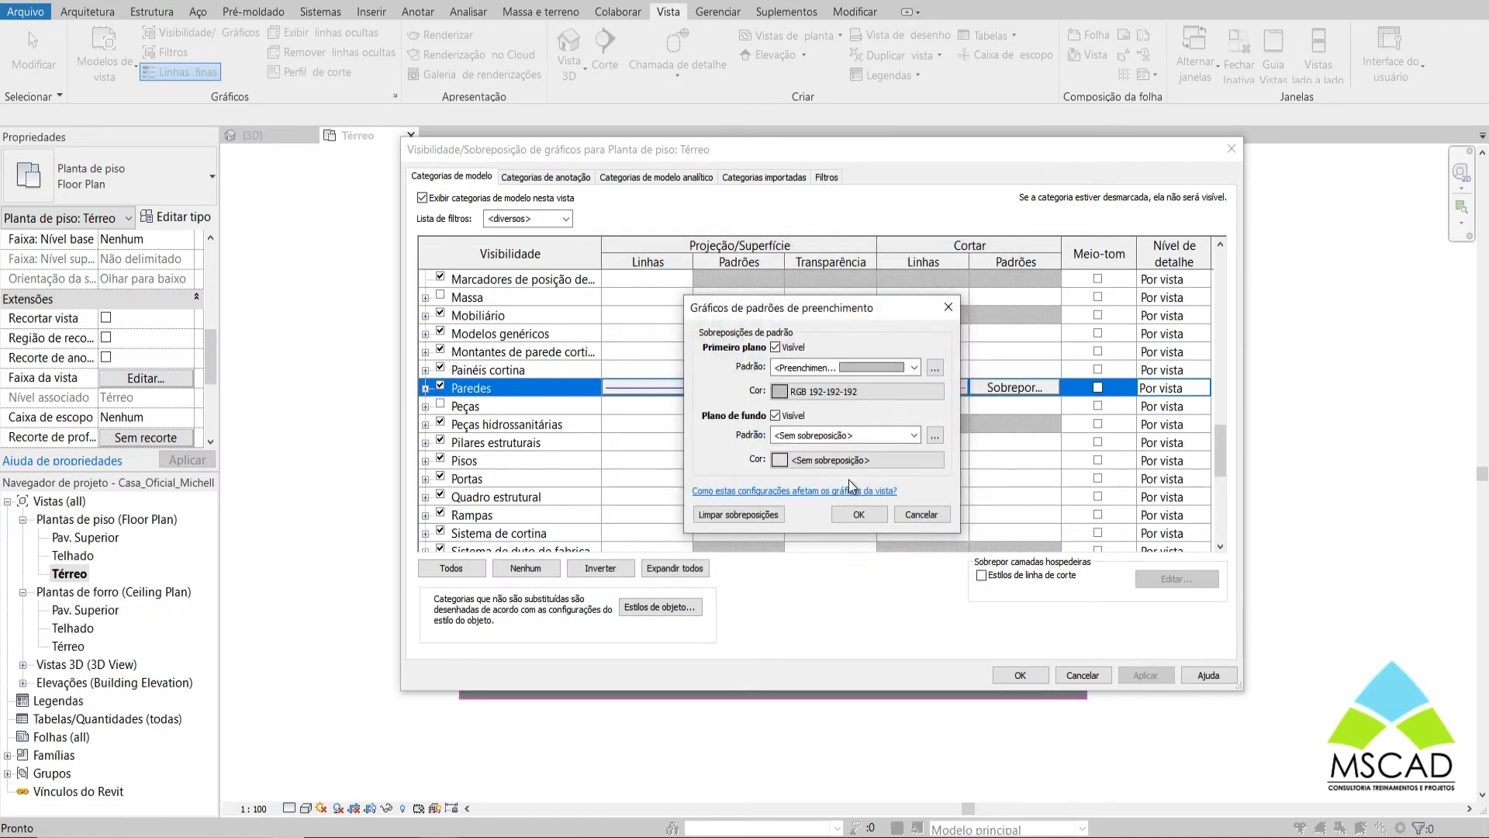
click(954, 515)
drag(776, 156, 919, 194)
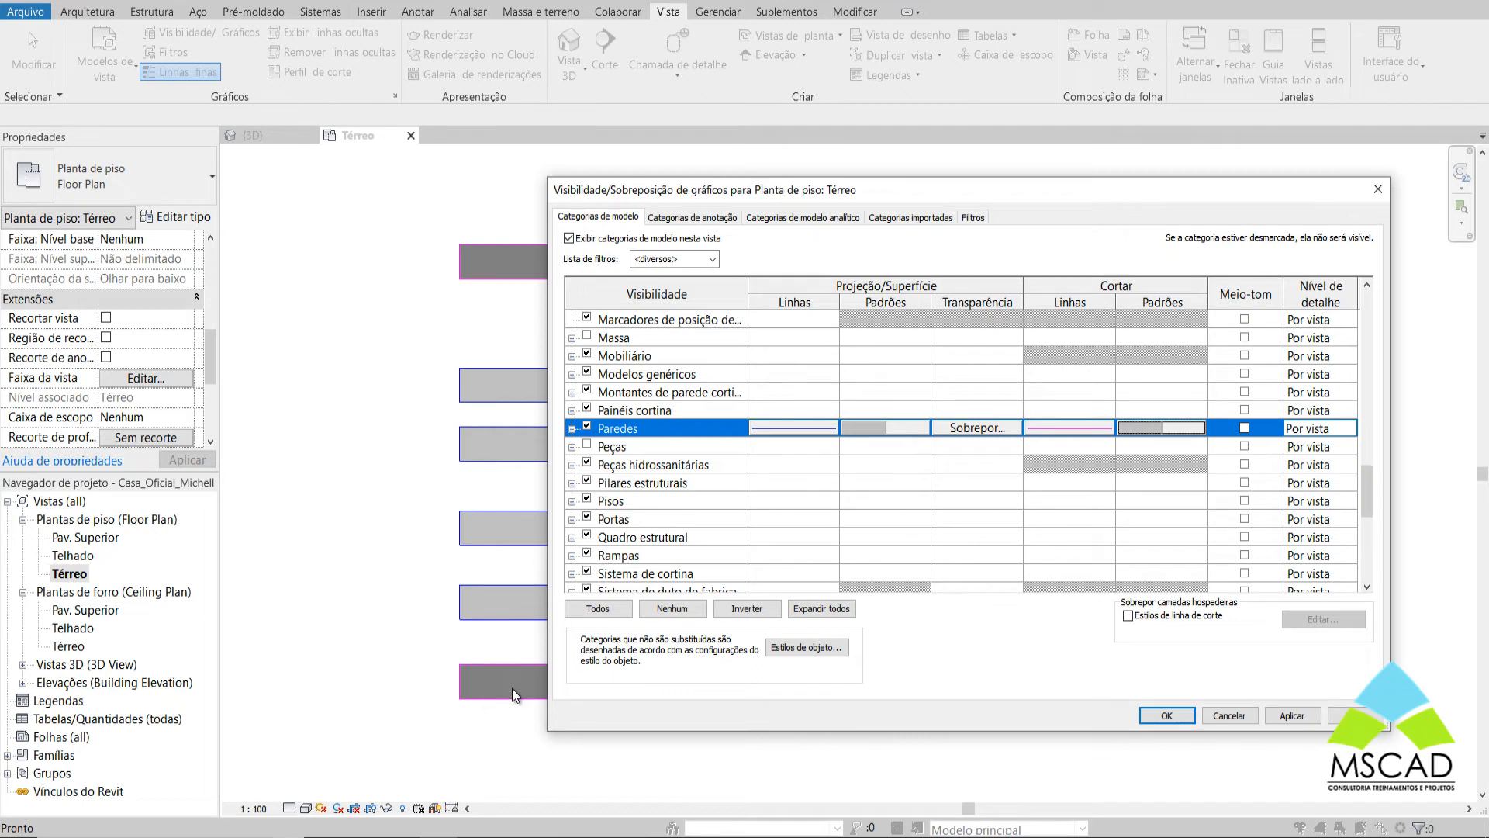
click(1168, 715)
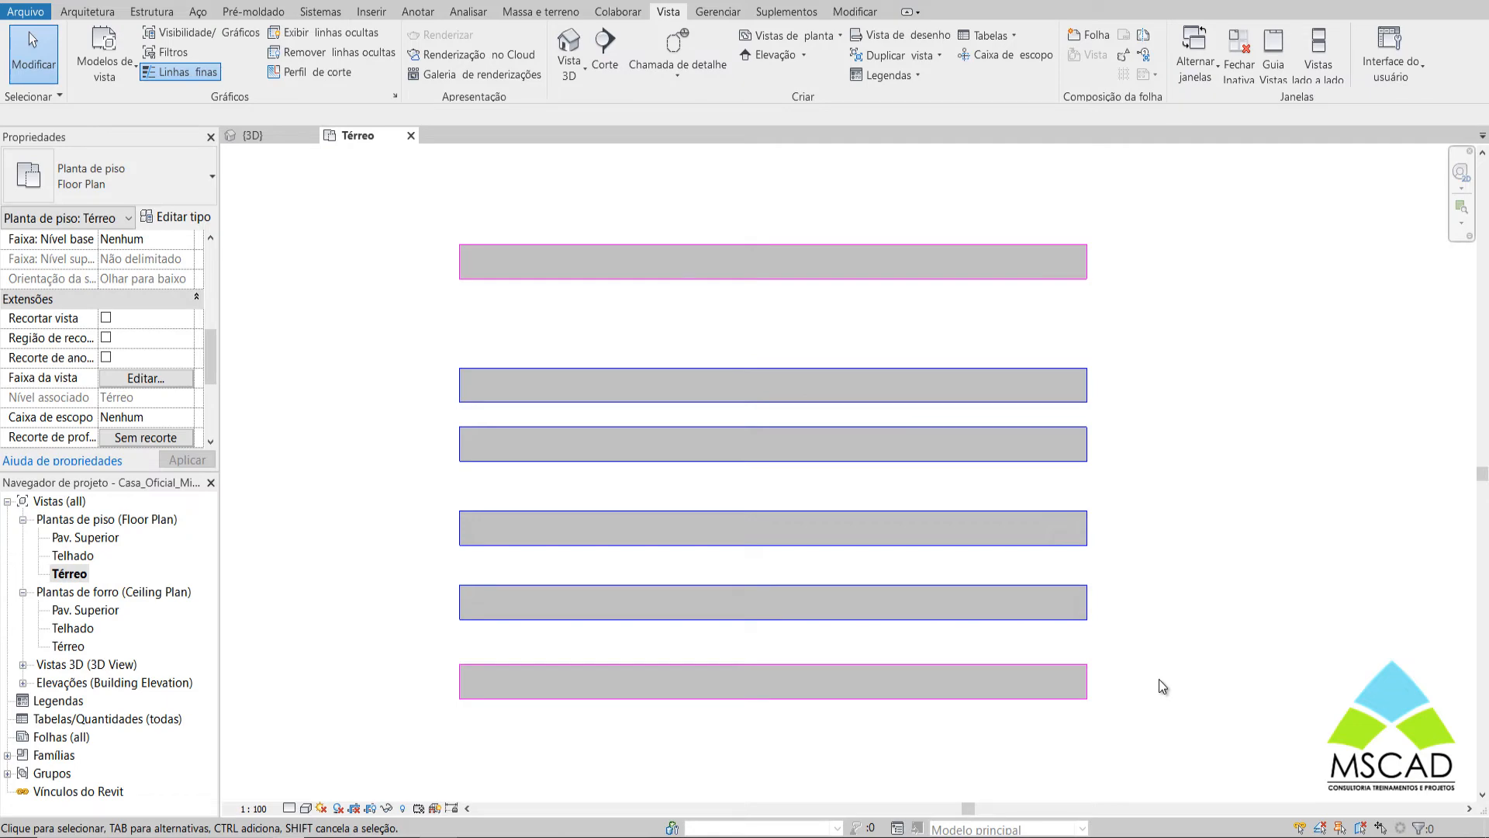
Set the coarse-scale fill color of the uppermost wall's type, Paredes internas, to red (Vermelho)
click(465, 261)
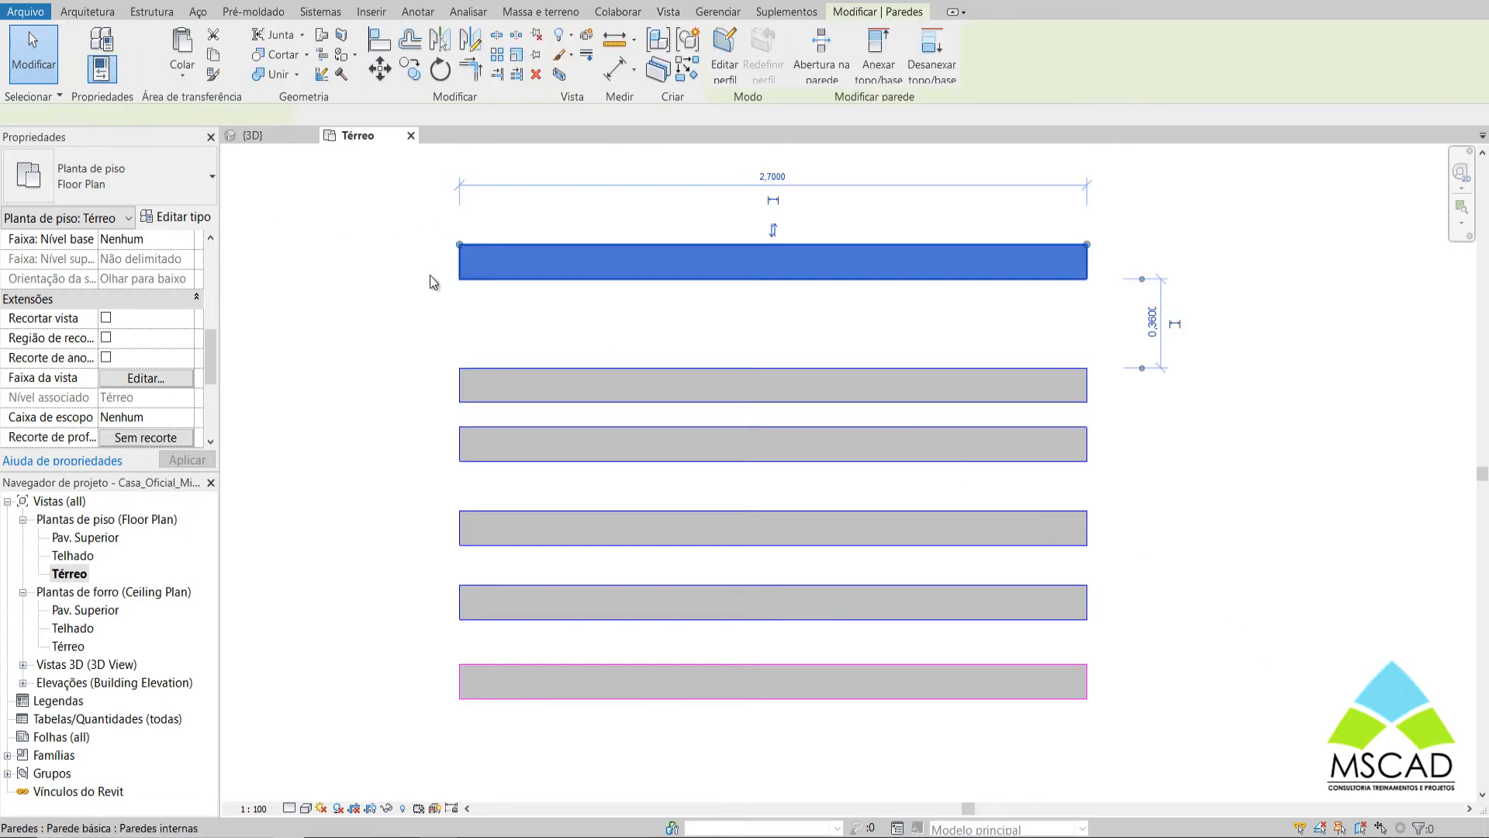
click(162, 218)
click(900, 418)
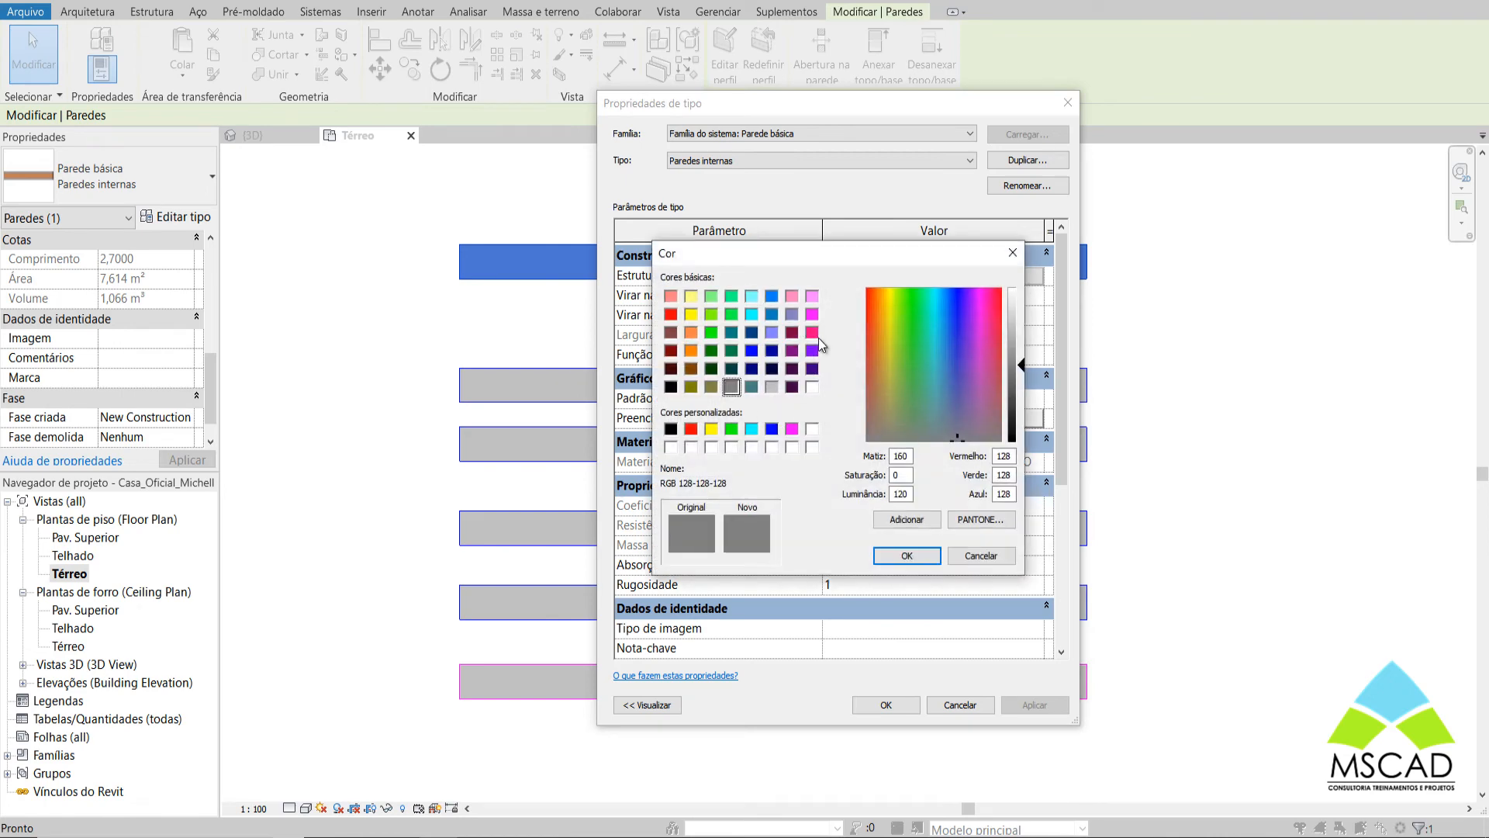
click(671, 315)
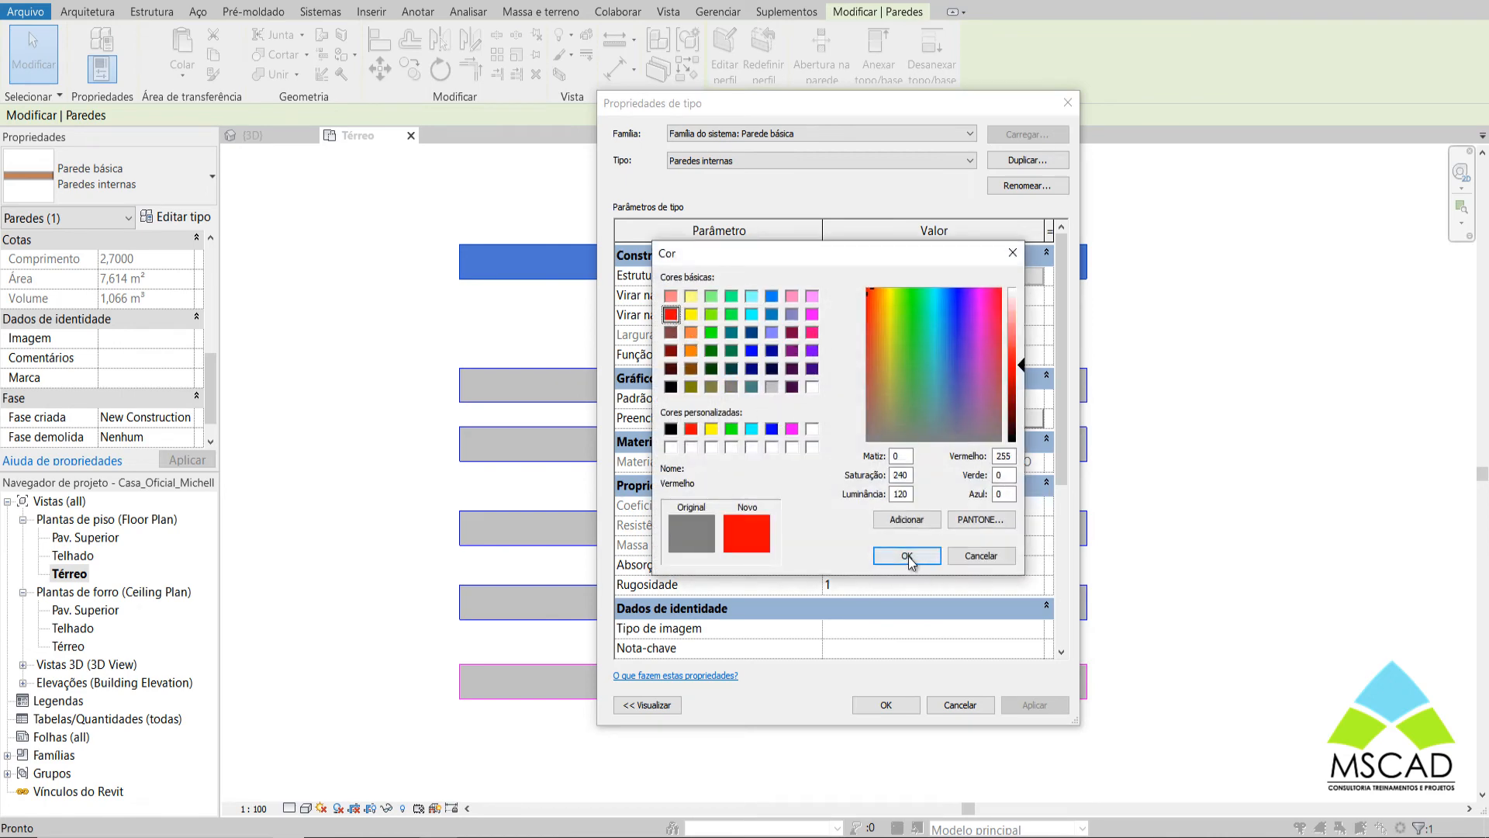
click(907, 555)
click(886, 704)
click(1109, 567)
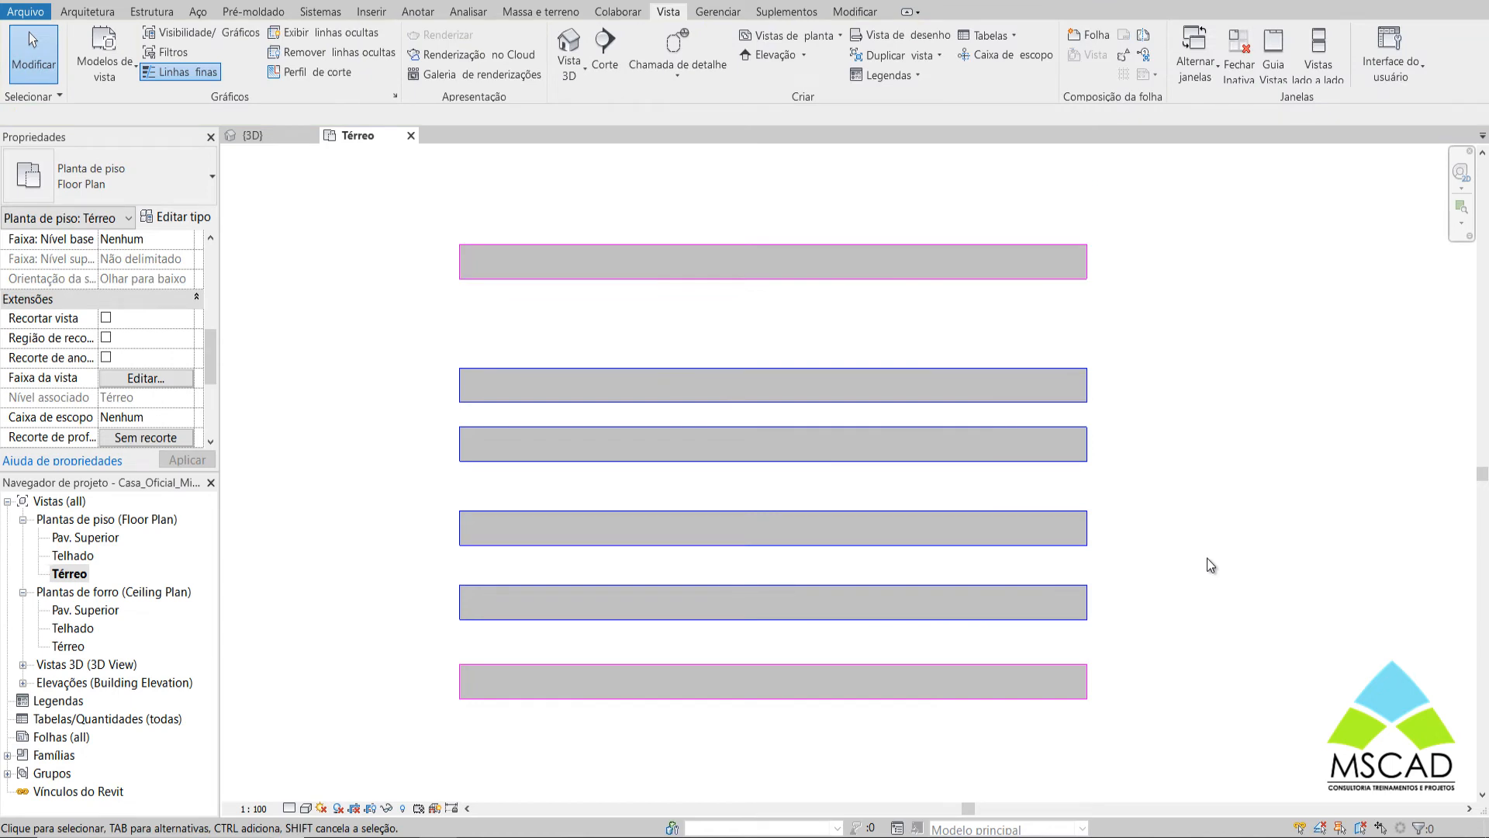
Review the foreground and background pattern options of the Paredes projection override in the Térreo plan's visibility graphics
click(200, 32)
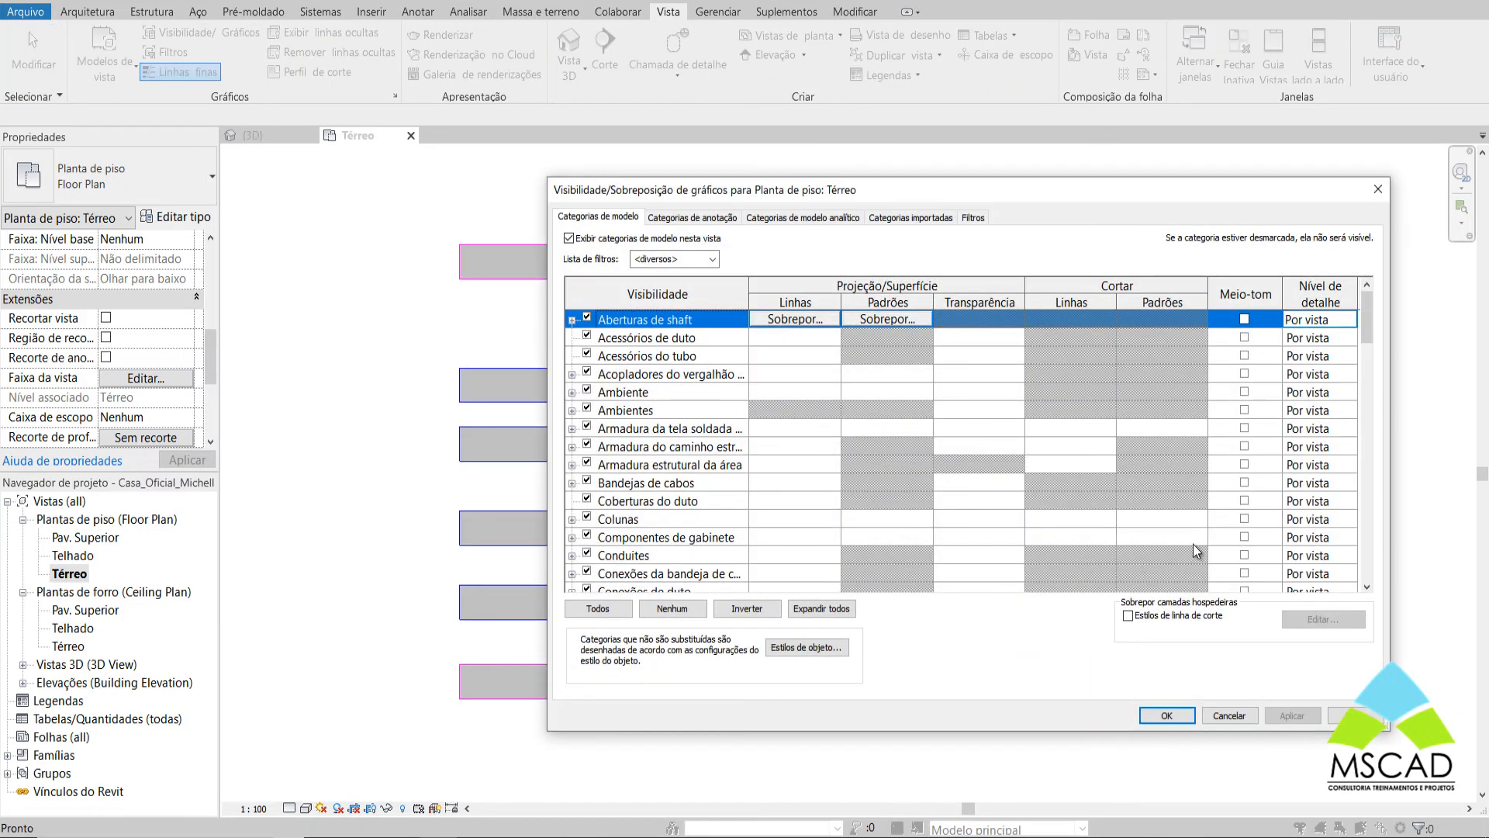
drag(1373, 337, 1344, 425)
scroll(1345, 425, down, 5)
click(888, 519)
click(888, 519)
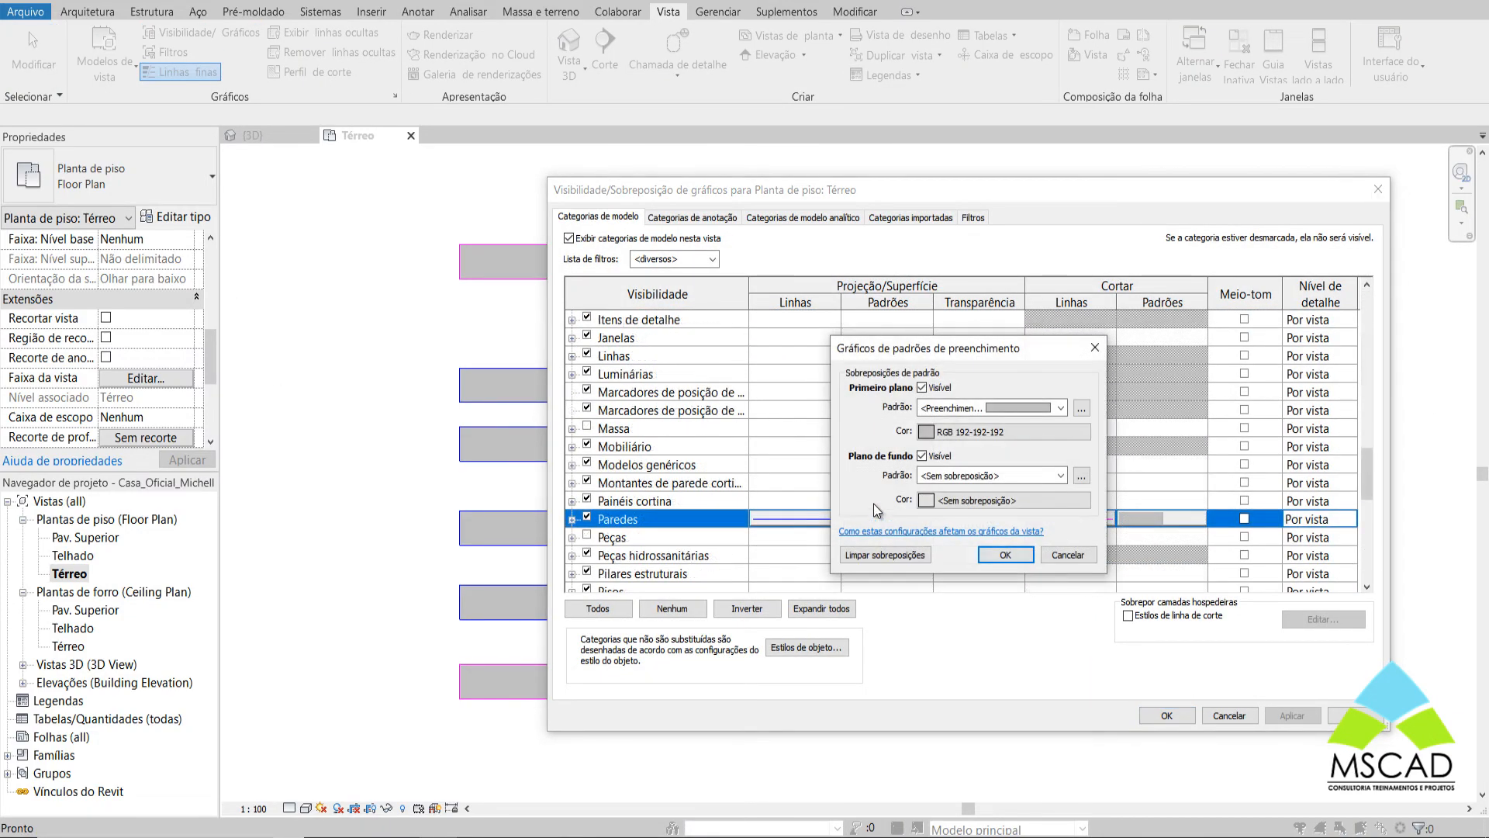
click(984, 408)
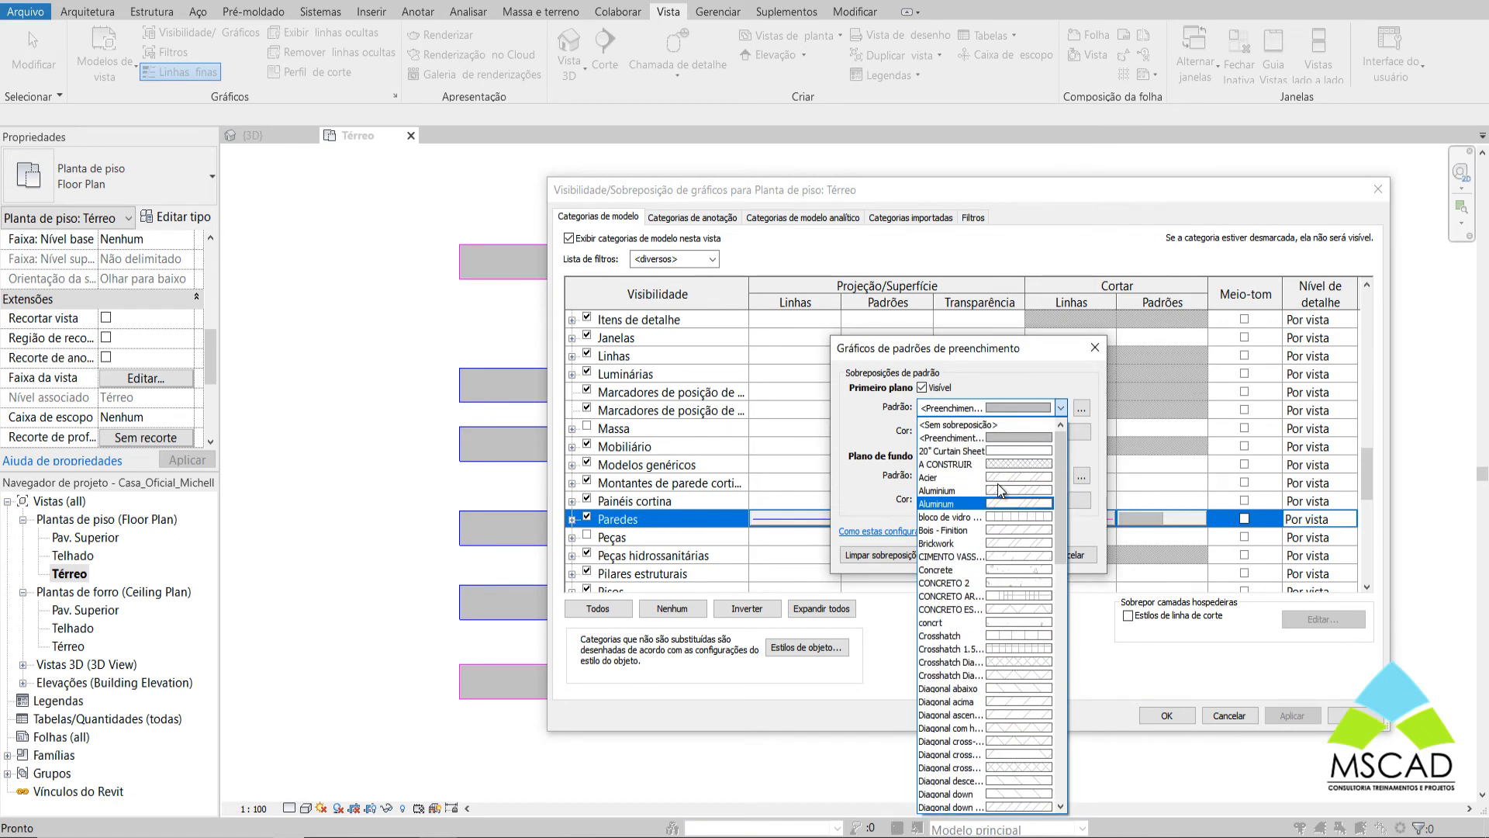
click(982, 408)
click(982, 409)
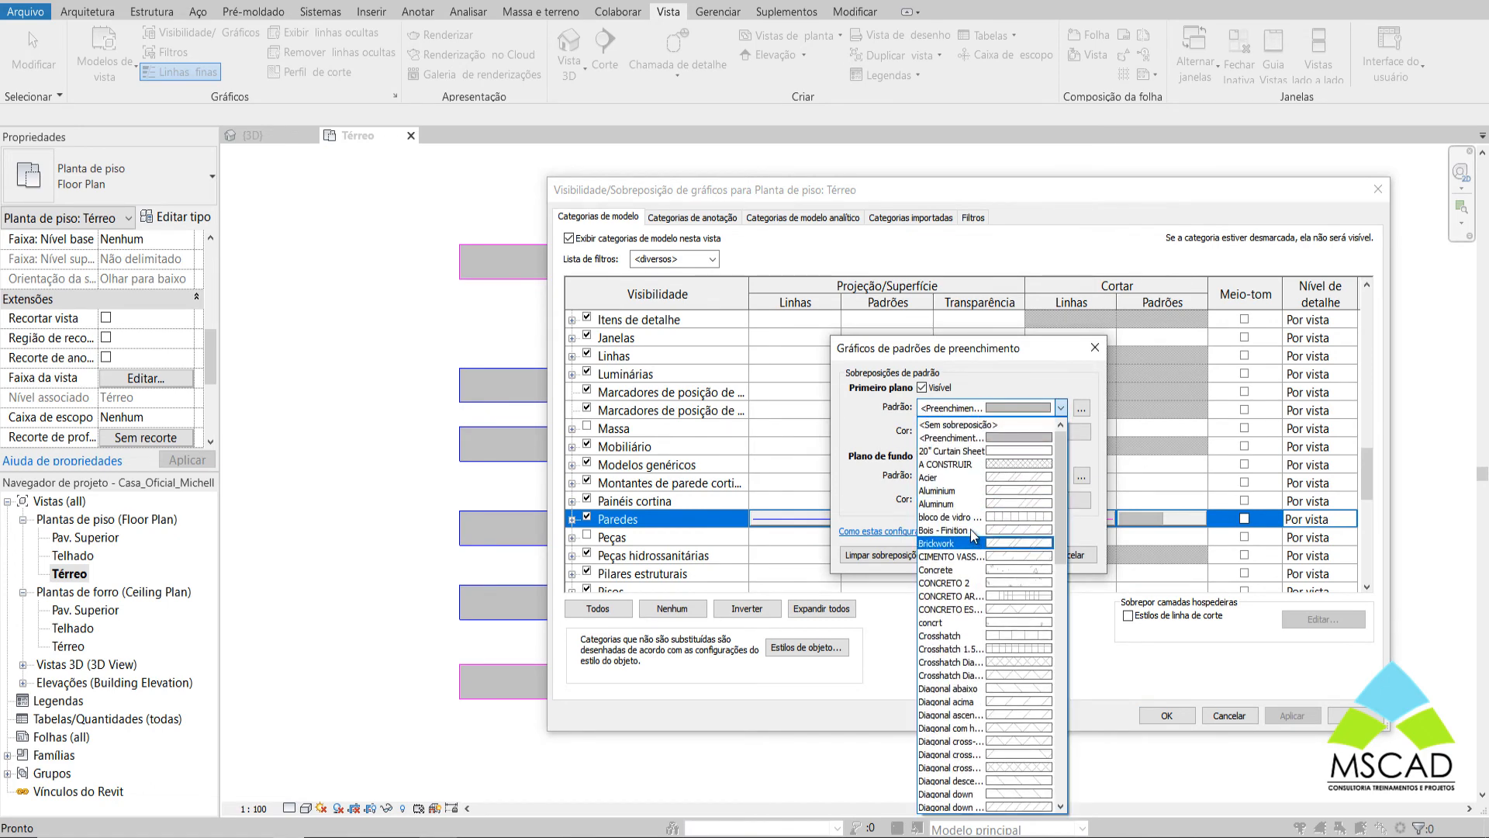
click(849, 436)
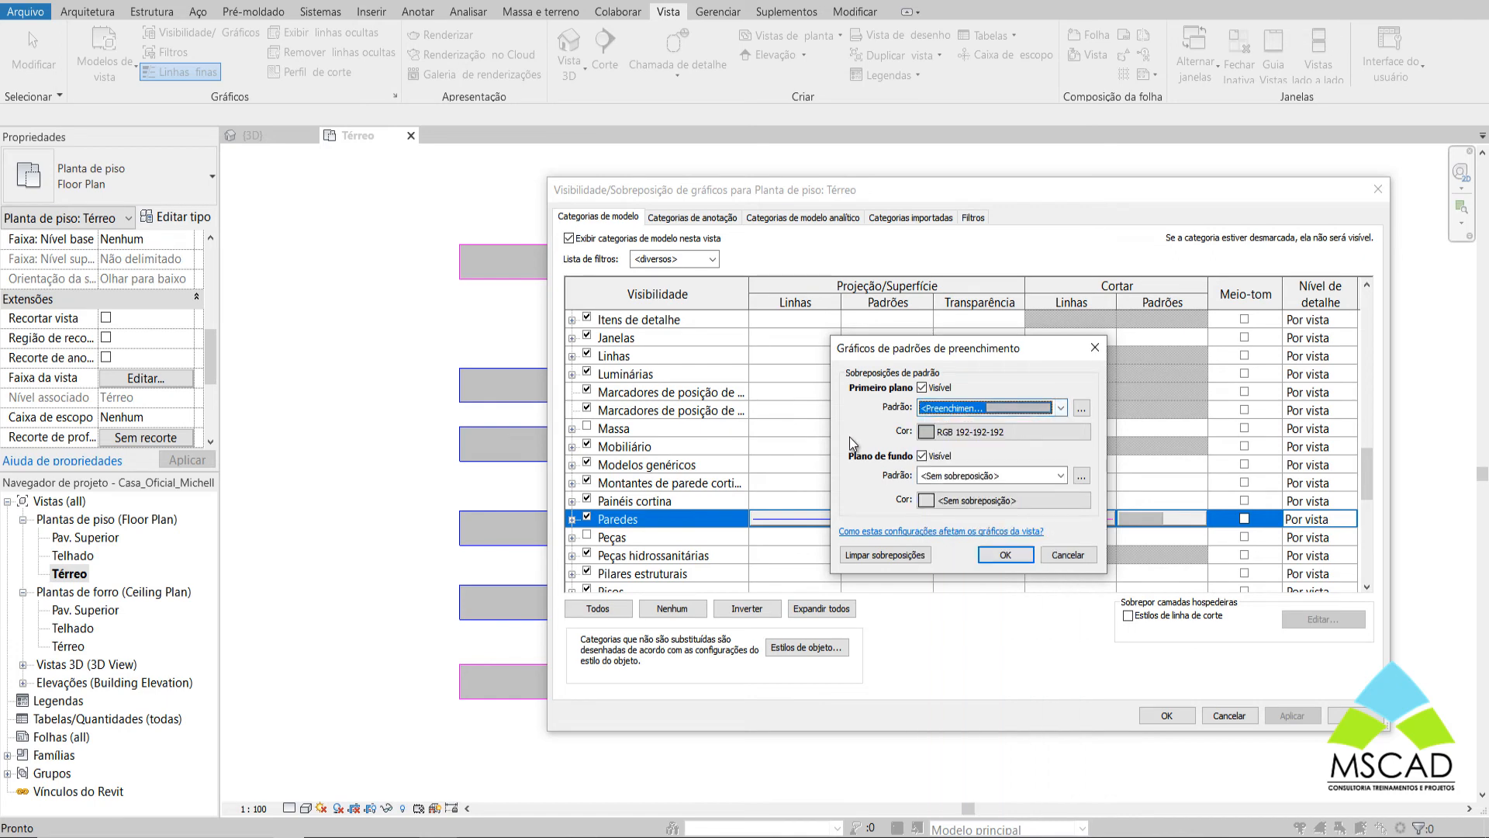
click(958, 478)
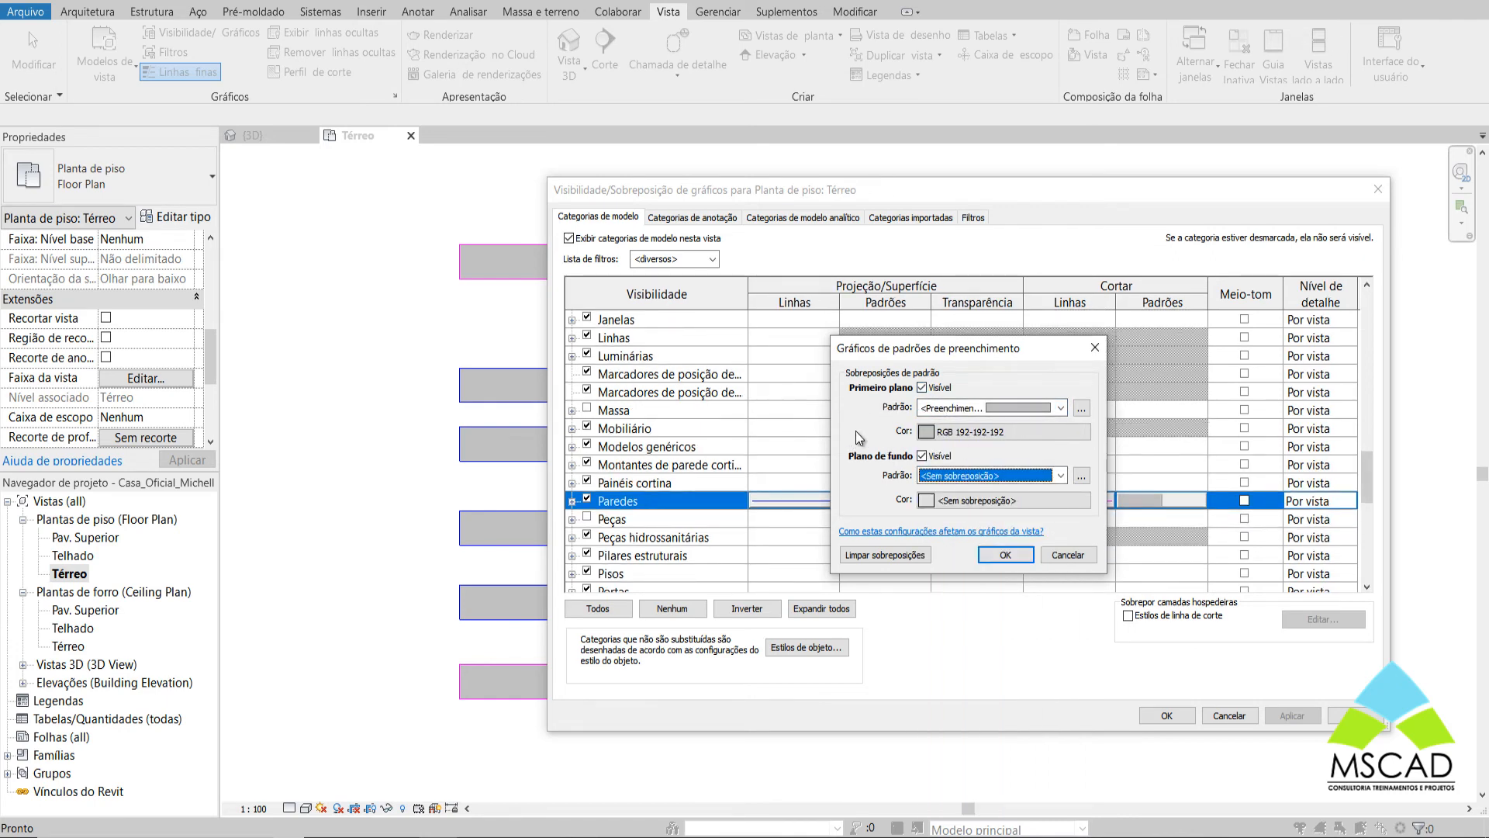
click(1005, 554)
Change the foreground color of the Paredes projection pattern override to blue (Azul)
click(873, 500)
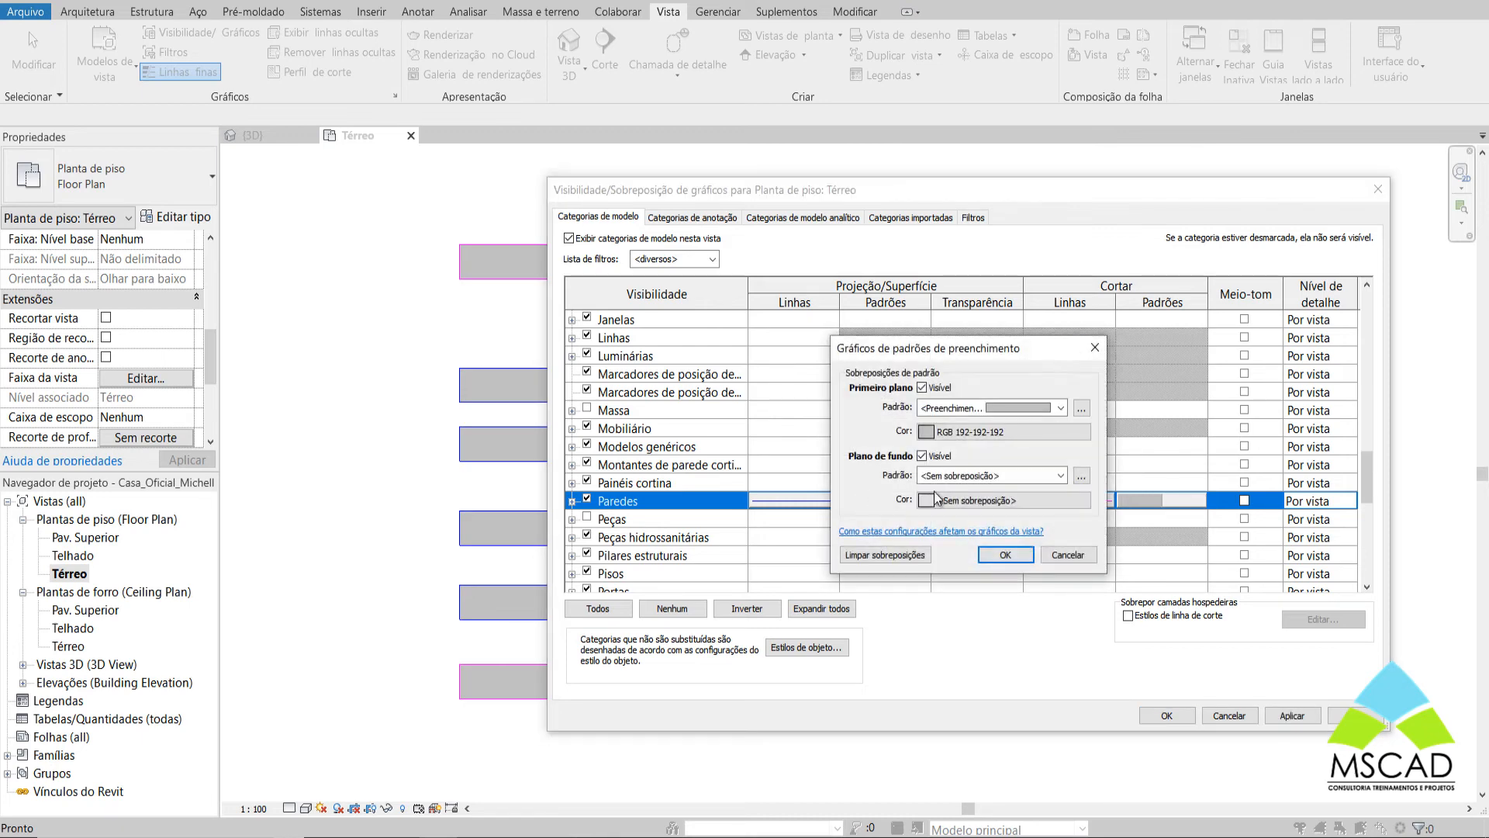
click(971, 432)
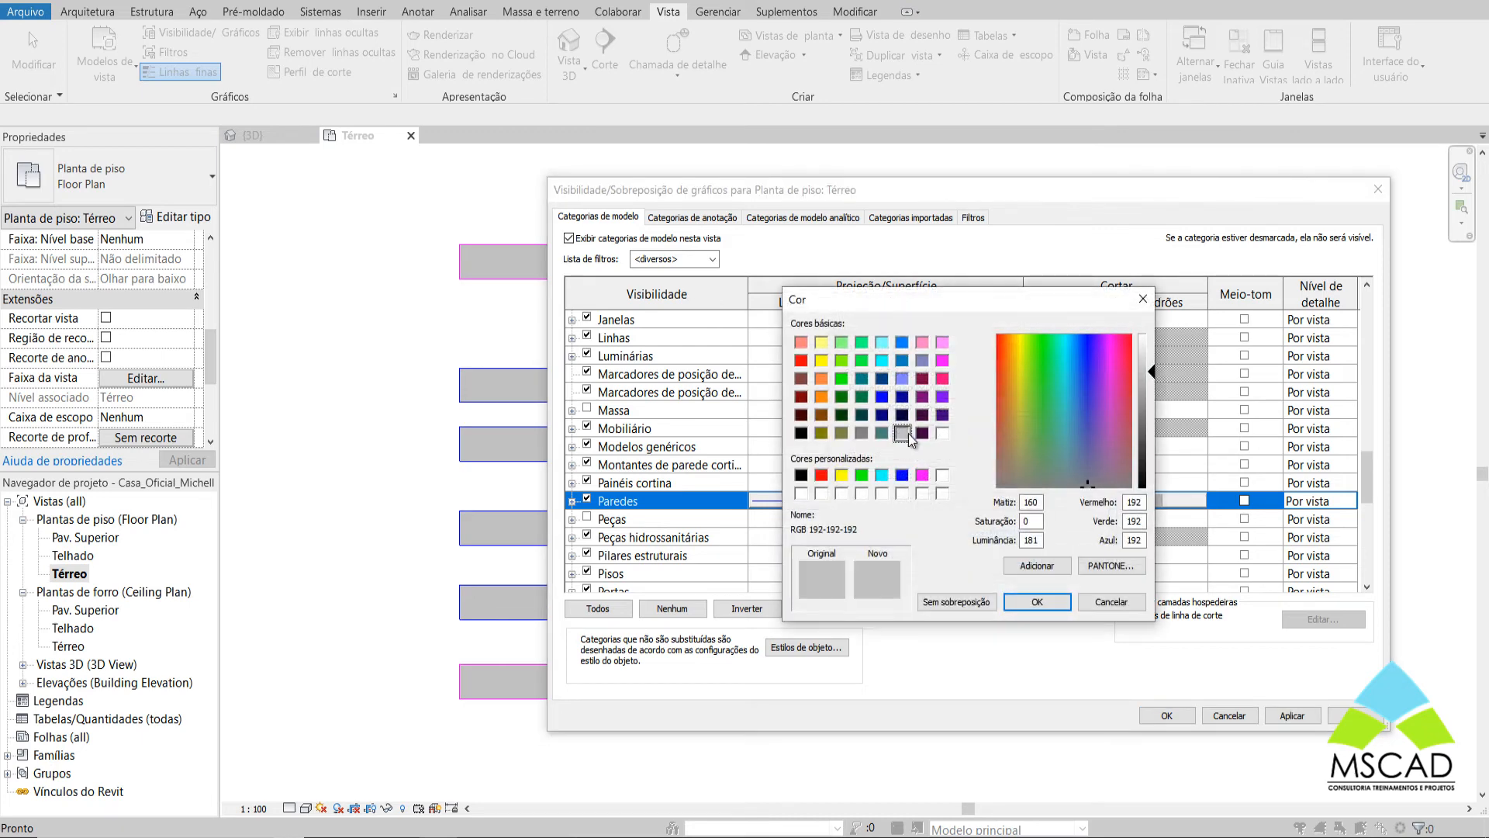
click(882, 396)
click(1037, 601)
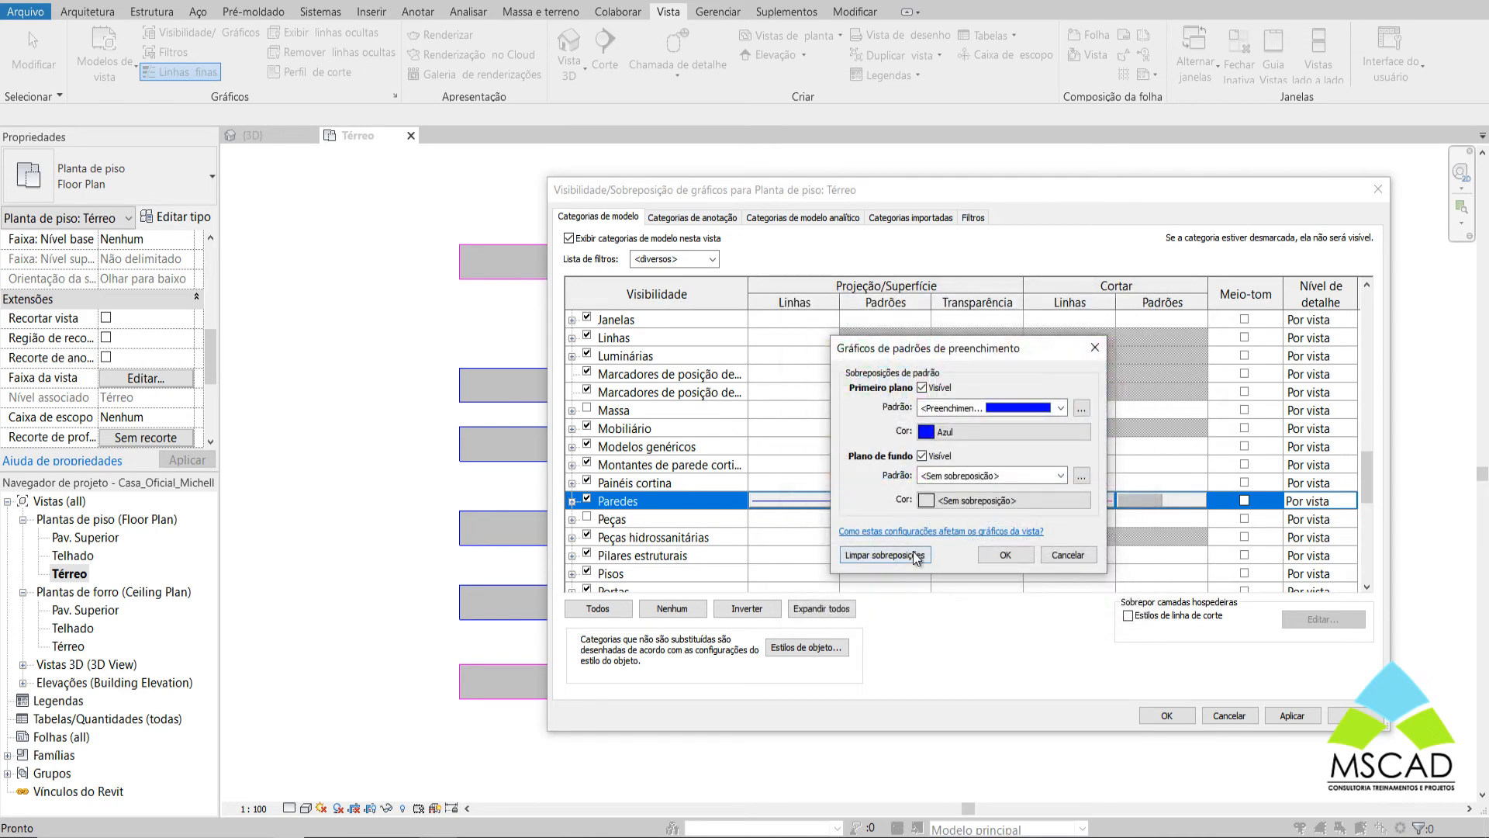
click(1003, 554)
Change the foreground color of the Paredes cut pattern override to blue (Azul) and apply the visibility graphics to the Térreo plan
click(1136, 499)
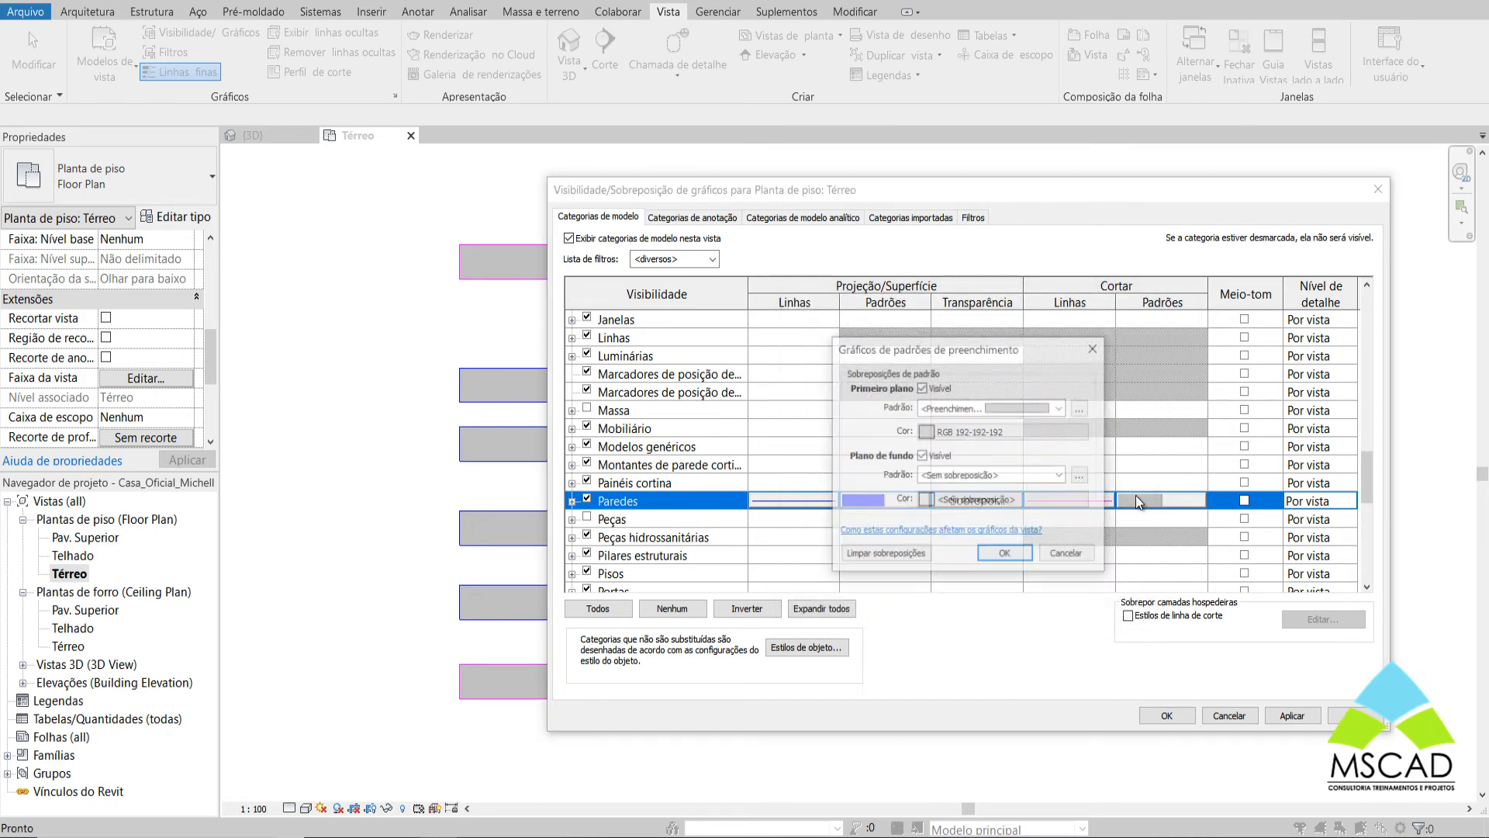
click(971, 408)
click(971, 435)
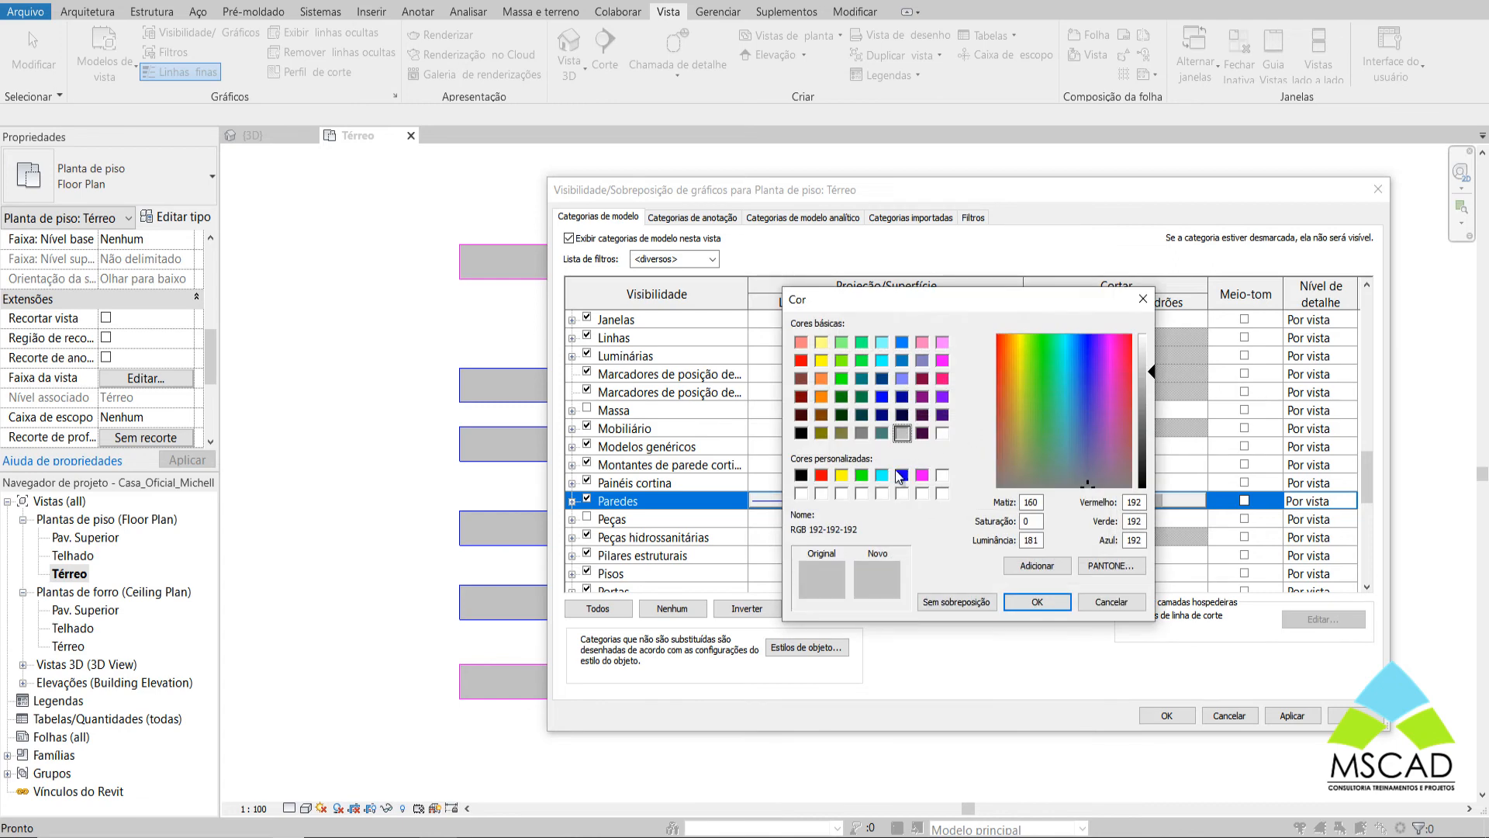
click(902, 474)
click(1036, 599)
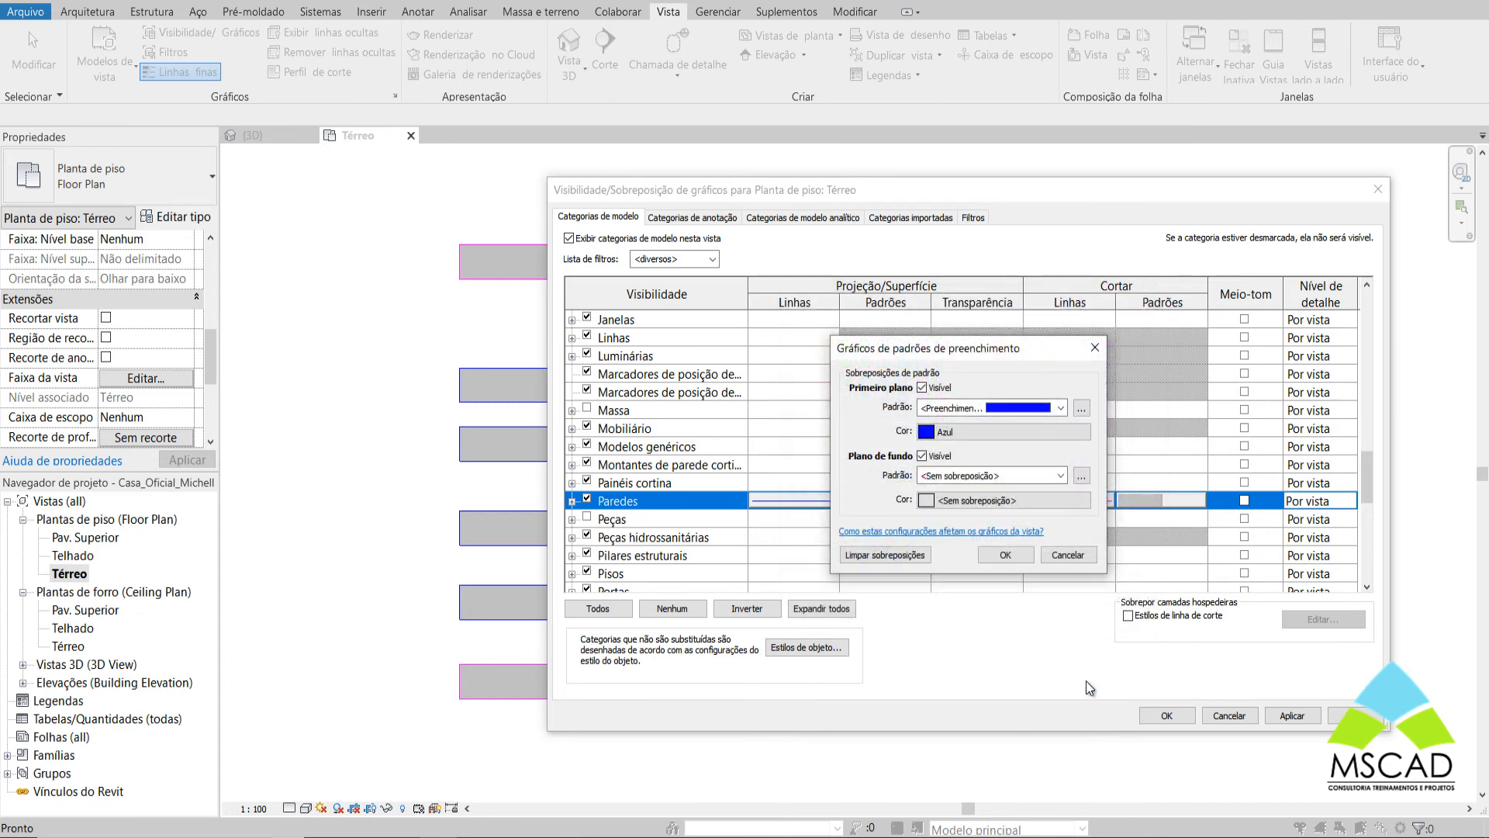
click(1006, 555)
click(1151, 716)
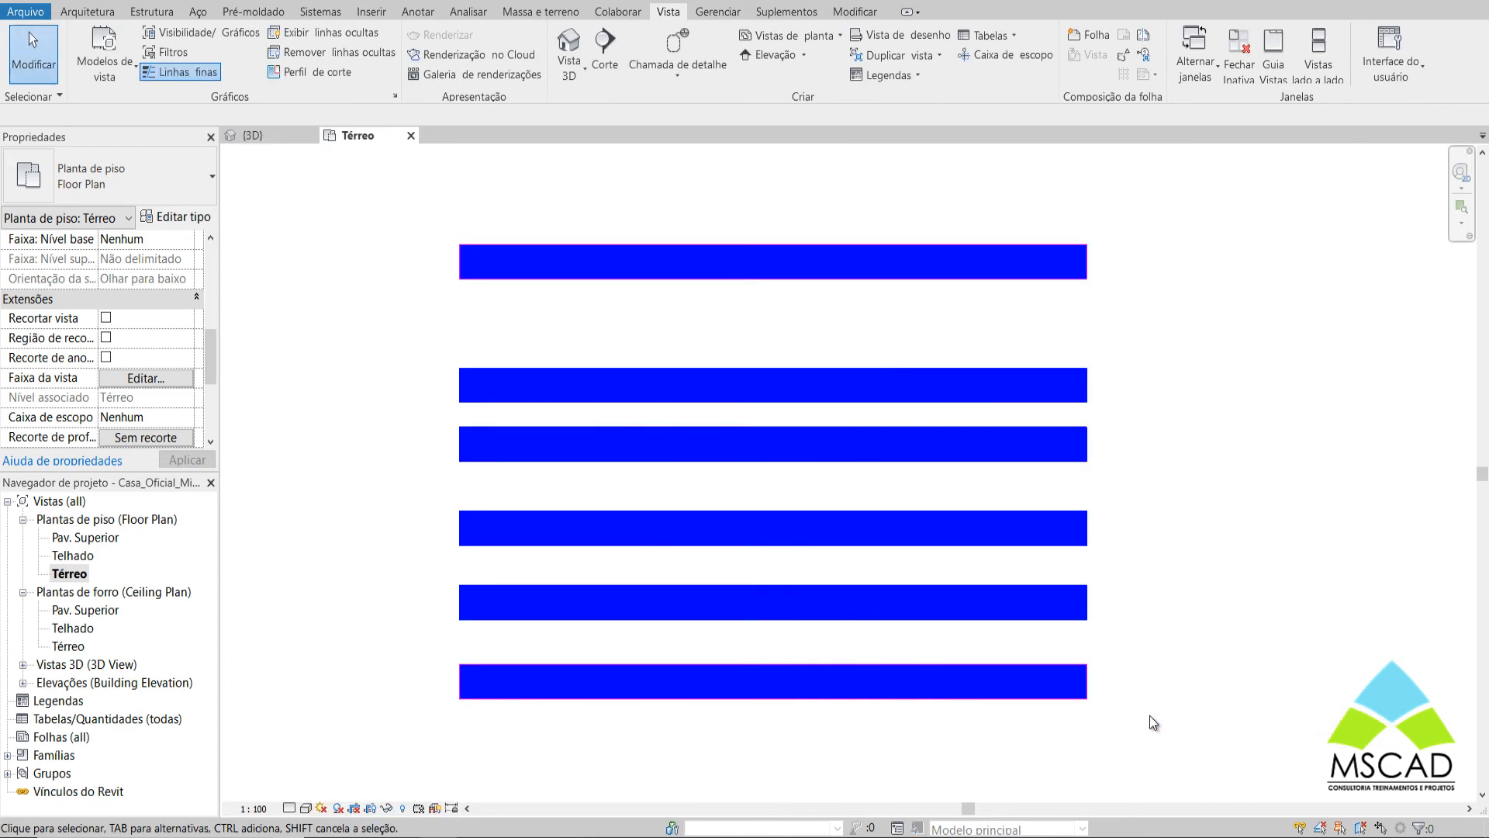
Check the coarse-scale fill color in the type properties of the uppermost wall
click(537, 277)
click(192, 220)
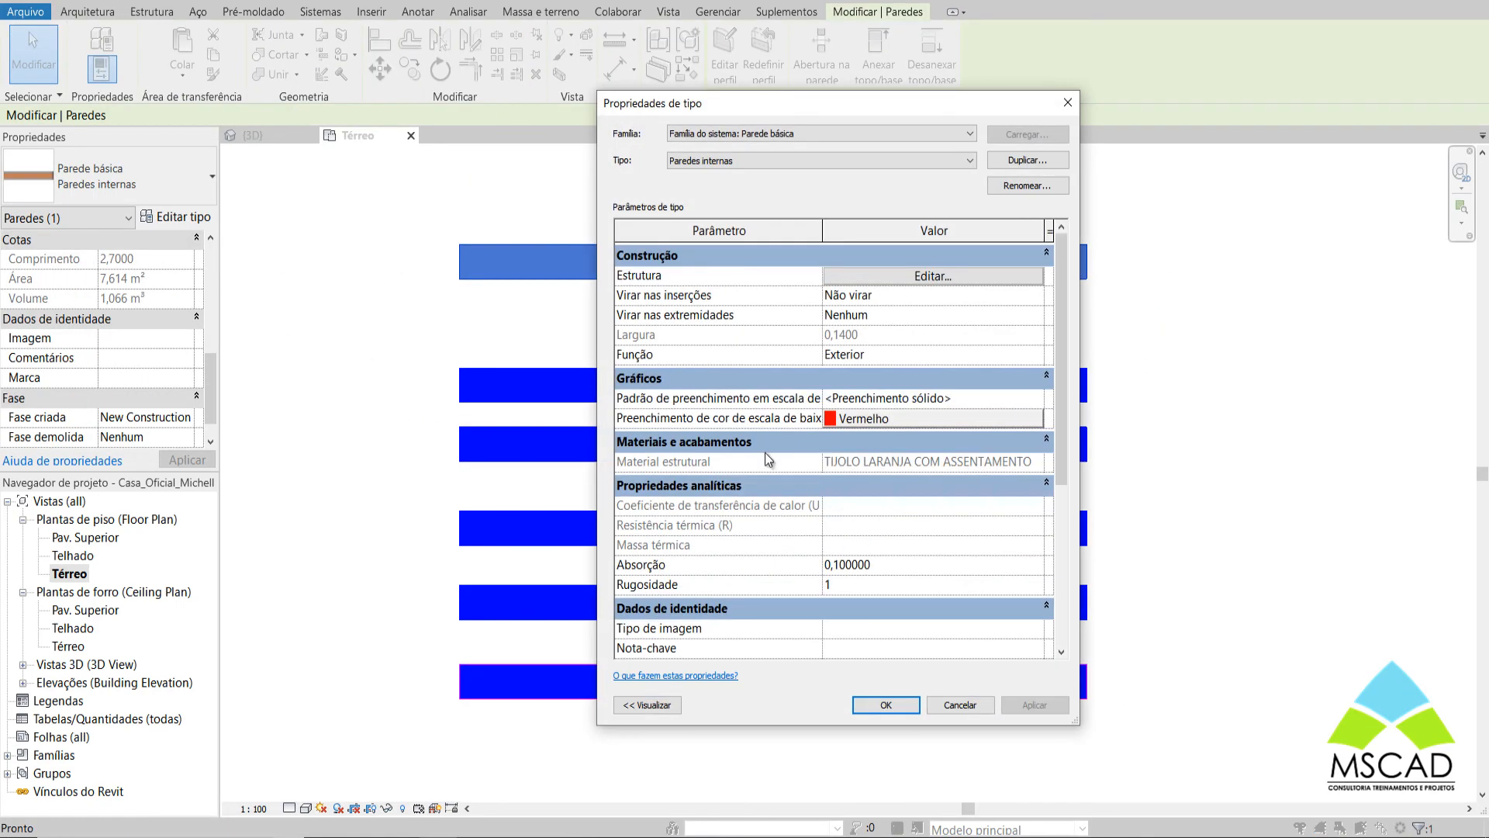
click(897, 705)
Examine how the pattern overrides display on the walls of the house in the Térreo plan
scroll(1048, 638, down, 5)
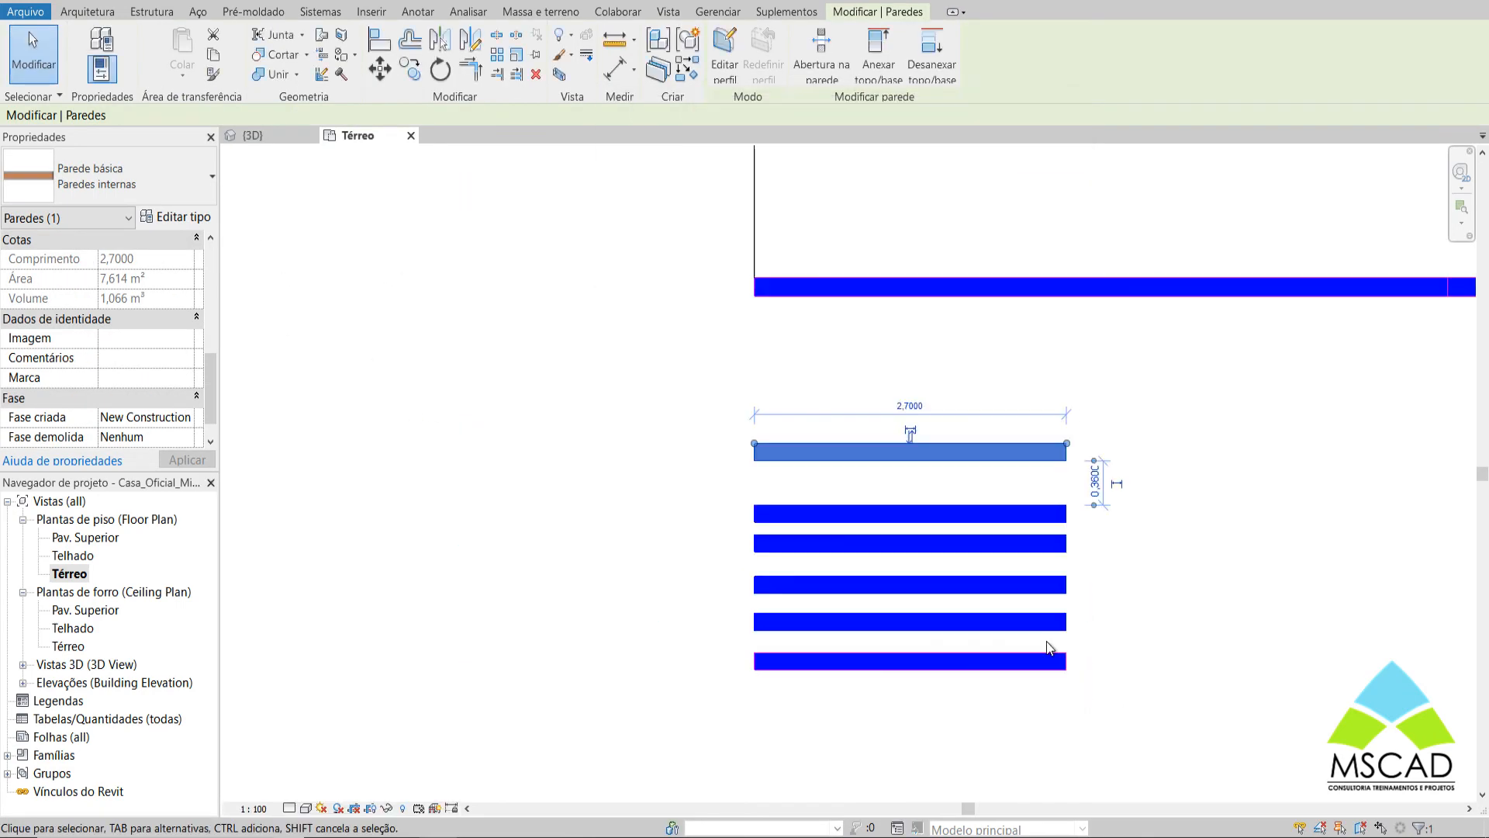
middle_drag(1196, 255, 580, 511)
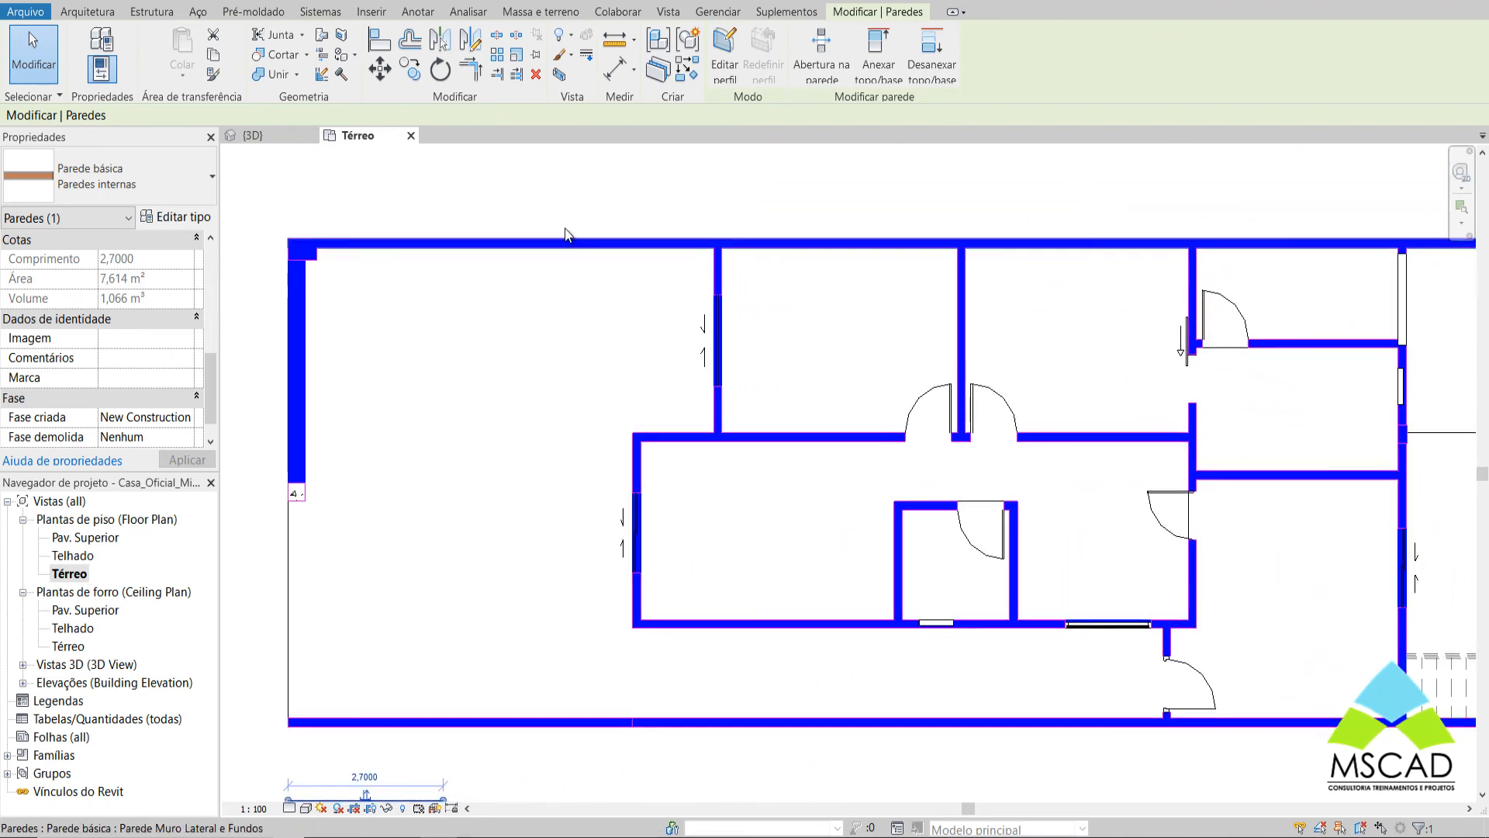
click(618, 254)
scroll(683, 388, down, 3)
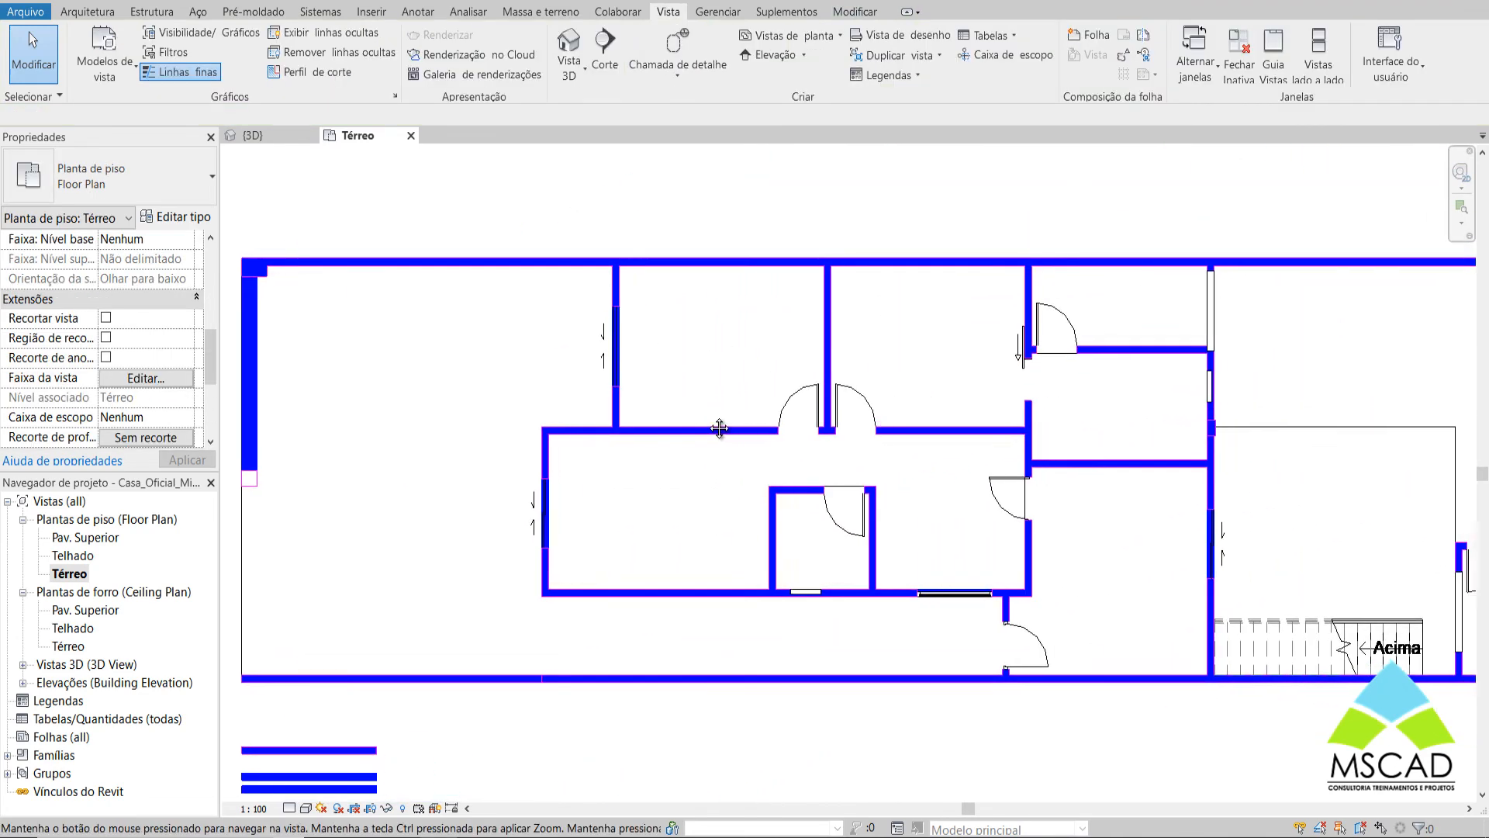